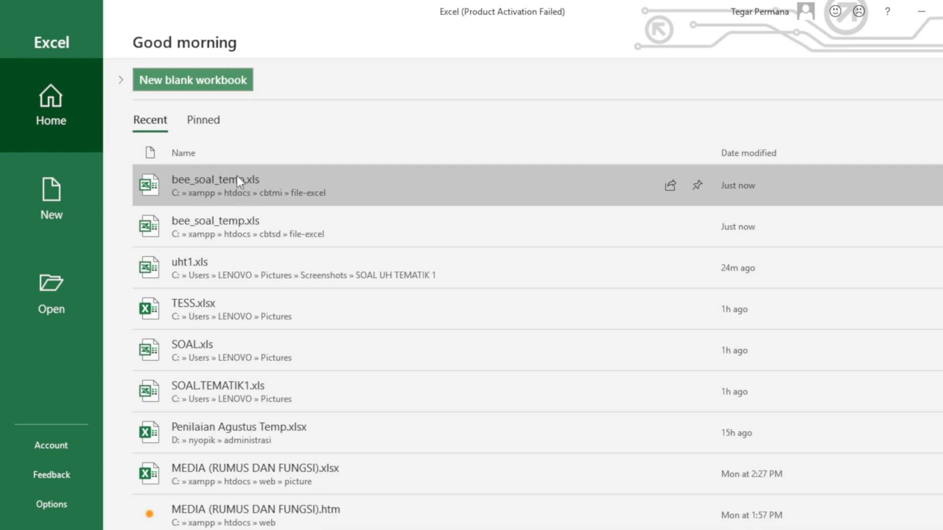
Open bee_soal_temp.xls from the cbtmi\file-excel folder in Excel's Recent list
{"action": "left_click", "coordinate": [217, 180]}
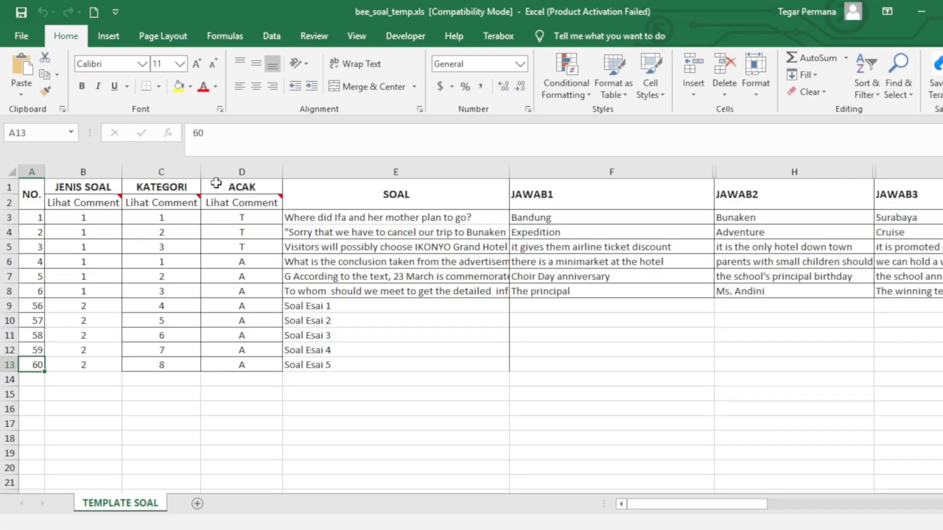
{"action": "left_click", "coordinate": [374, 333]}
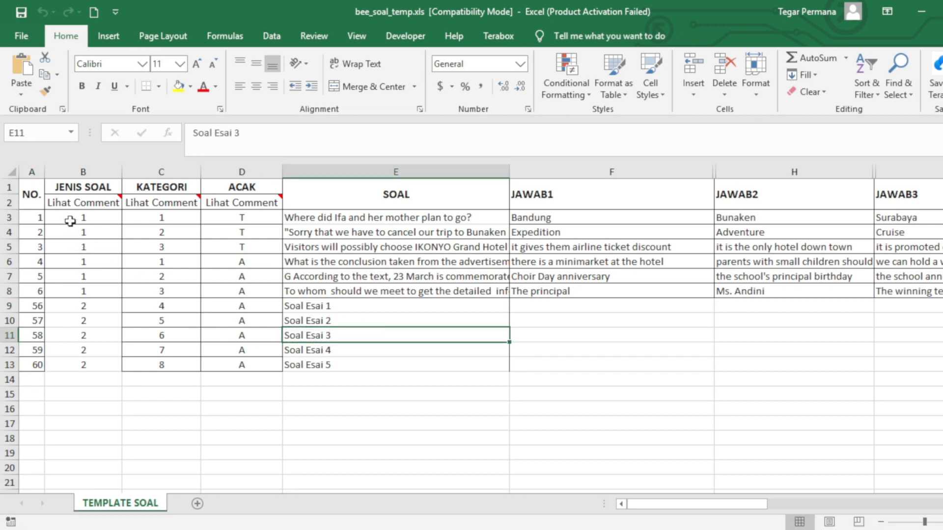
{"action": "mouse_move", "coordinate": [261, 211]}
{"action": "mouse_move", "coordinate": [641, 504]}
{"action": "left_mouse_down"}
{"action": "mouse_move", "coordinate": [885, 503]}
{"action": "mouse_move", "coordinate": [630, 502]}
{"action": "left_mouse_up"}
{"action": "key", "text": "alt+Tab"}
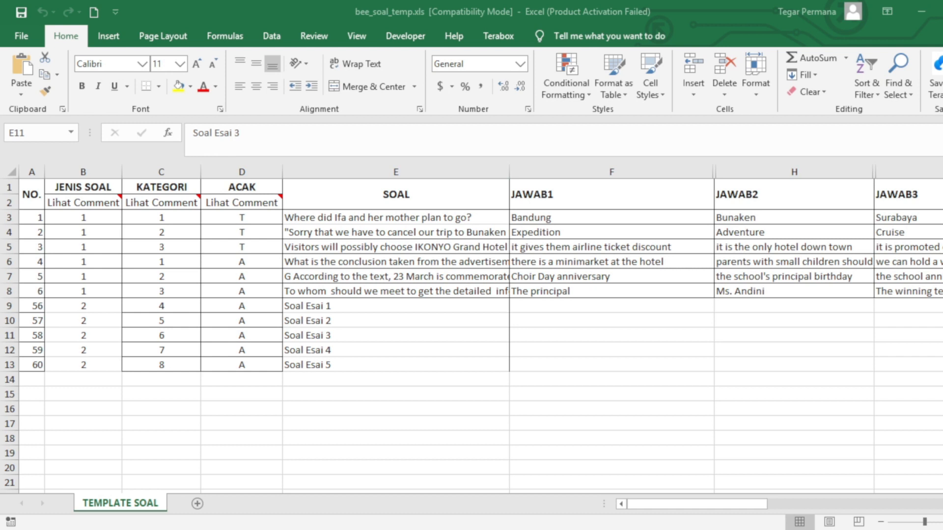
{"action": "key", "text": "alt+Tab"}
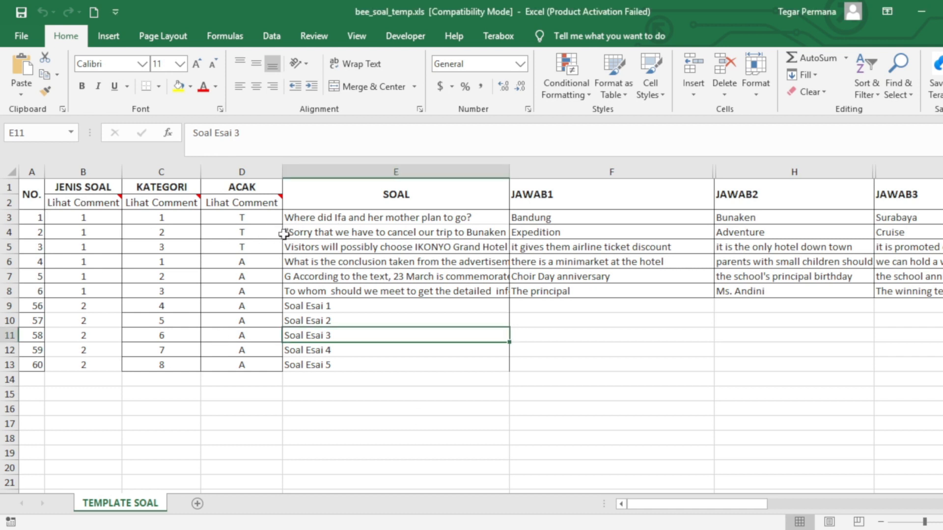
{"action": "left_click_drag", "start_coordinate": [342, 224], "coordinate": [346, 366]}
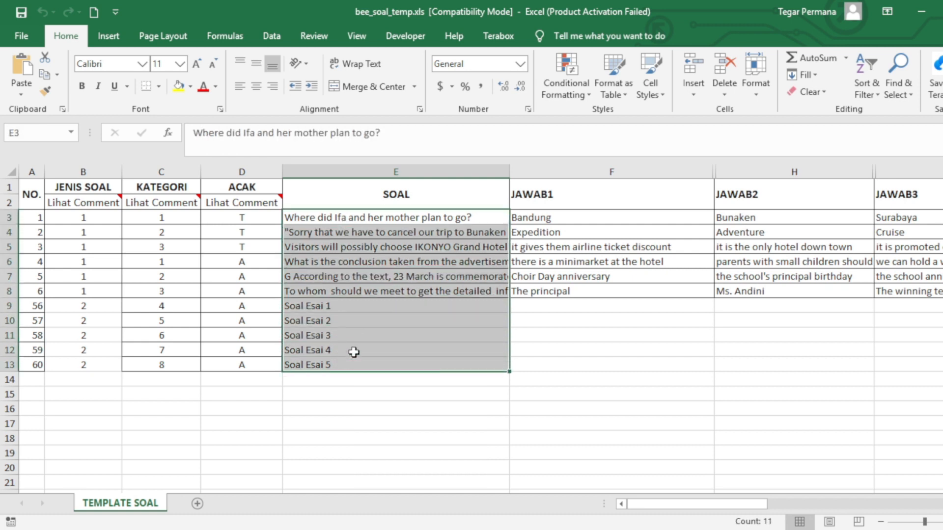
{"action": "left_click", "coordinate": [352, 216]}
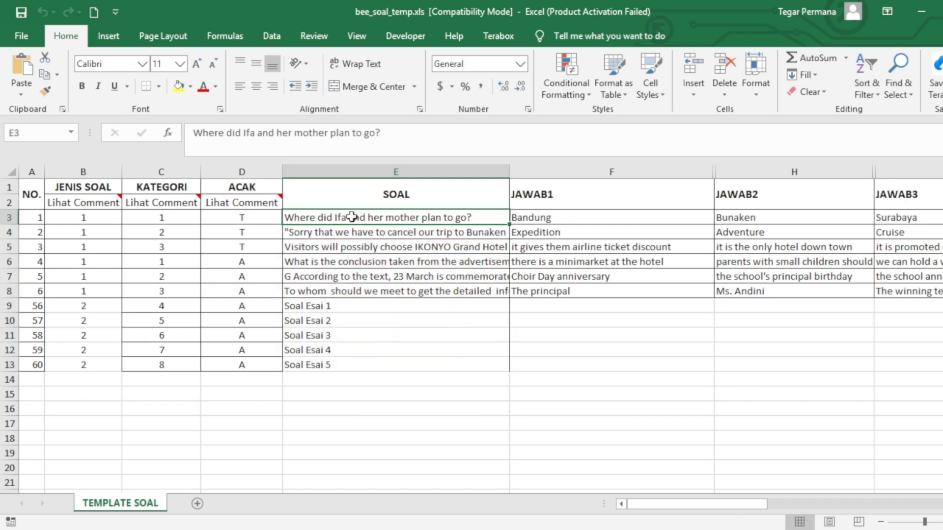
{"action": "left_click", "coordinate": [32, 172]}
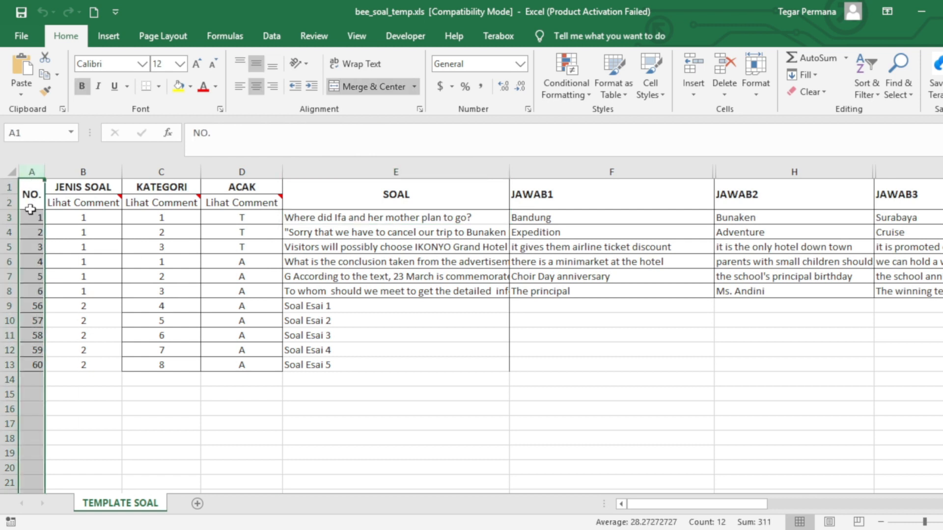
{"action": "left_click", "coordinate": [89, 171]}
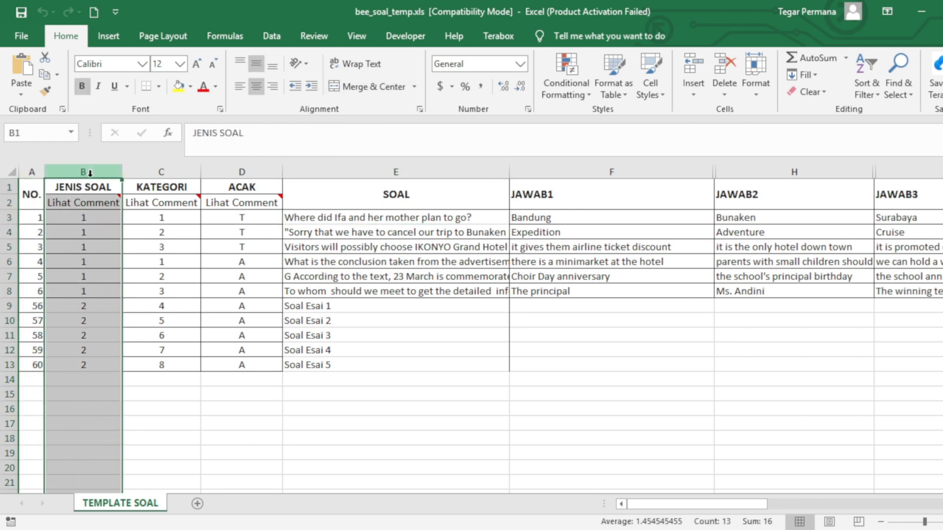
{"action": "left_click", "coordinate": [86, 218]}
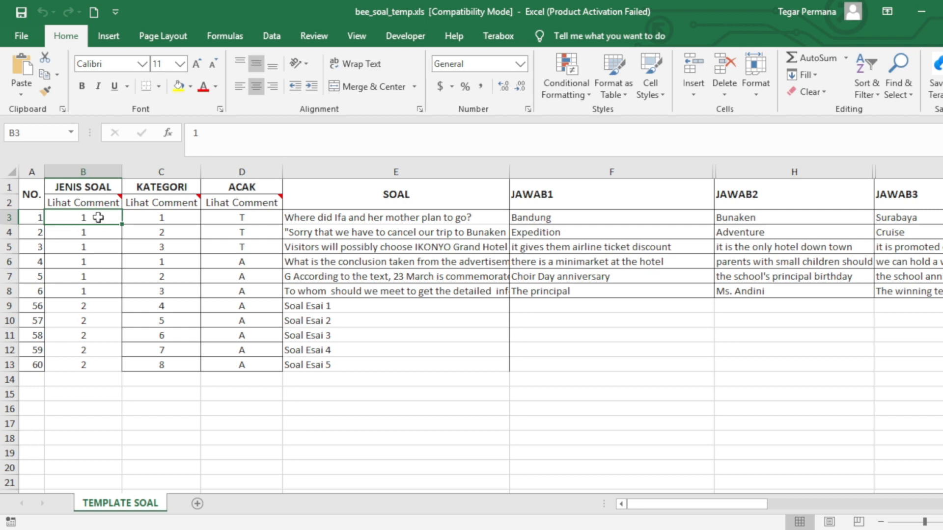
{"action": "left_click", "coordinate": [95, 305]}
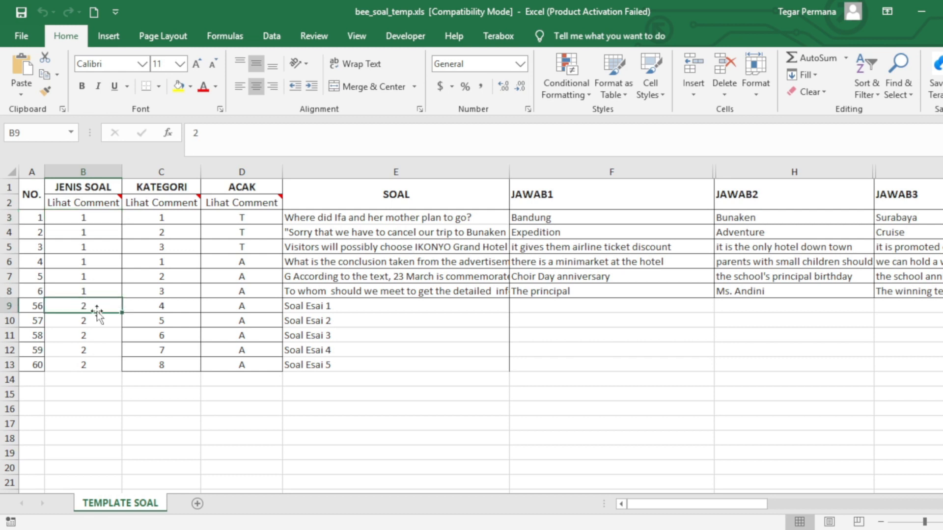
{"action": "left_click_drag", "start_coordinate": [95, 303], "coordinate": [96, 356]}
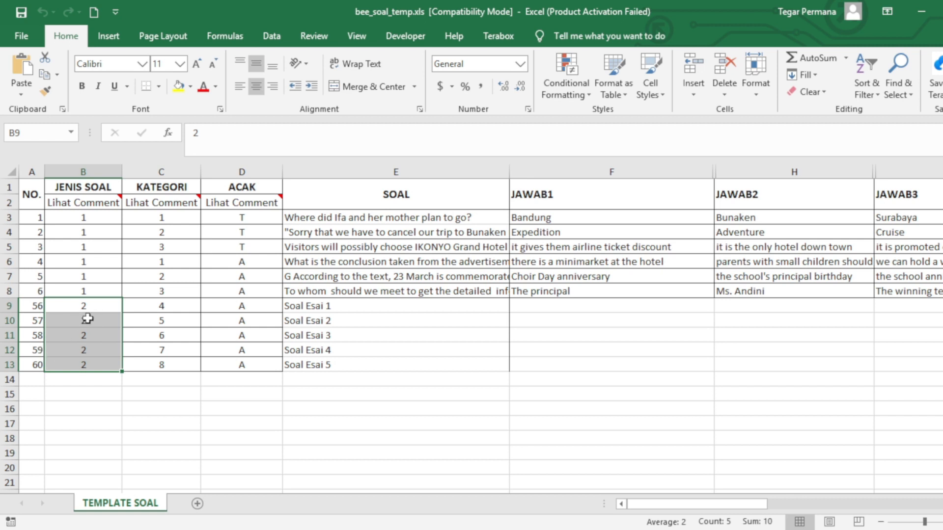
{"action": "left_click", "coordinate": [94, 218]}
{"action": "left_click_drag", "start_coordinate": [87, 307], "coordinate": [99, 364]}
{"action": "left_click", "coordinate": [153, 173]}
{"action": "mouse_move", "coordinate": [155, 205]}
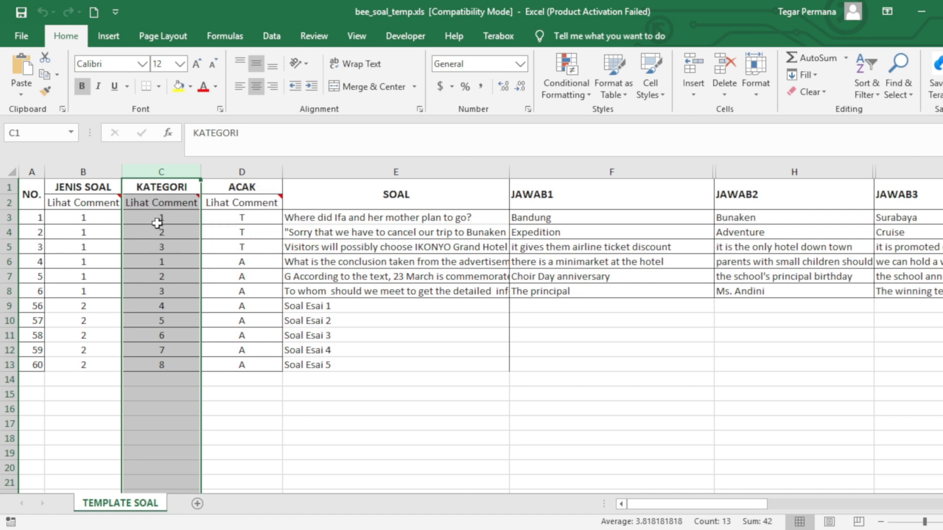
{"action": "left_click", "coordinate": [157, 221]}
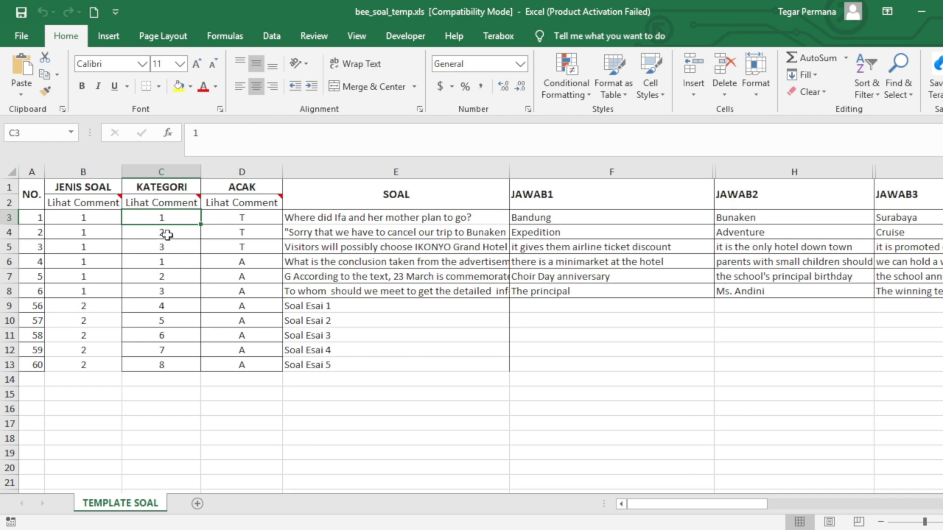
{"action": "left_click", "coordinate": [166, 235]}
{"action": "left_click", "coordinate": [163, 248]}
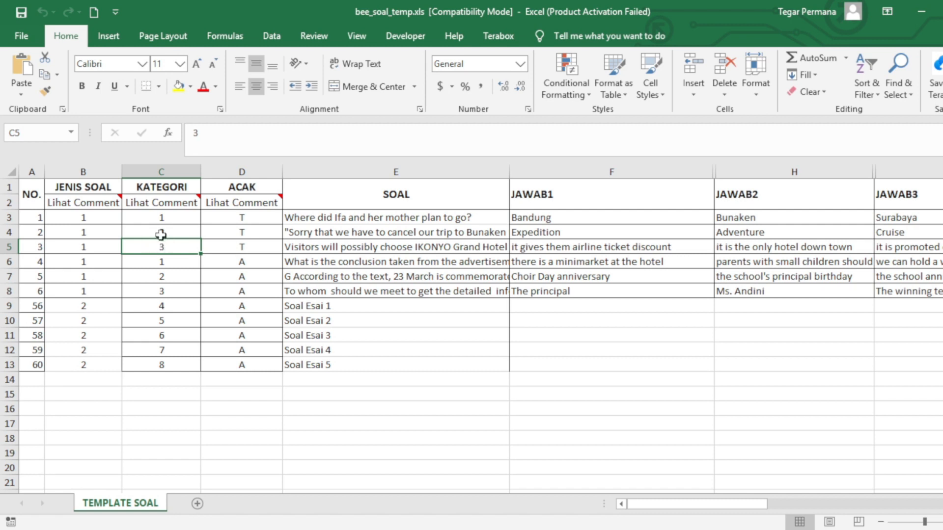
{"action": "left_click", "coordinate": [161, 219]}
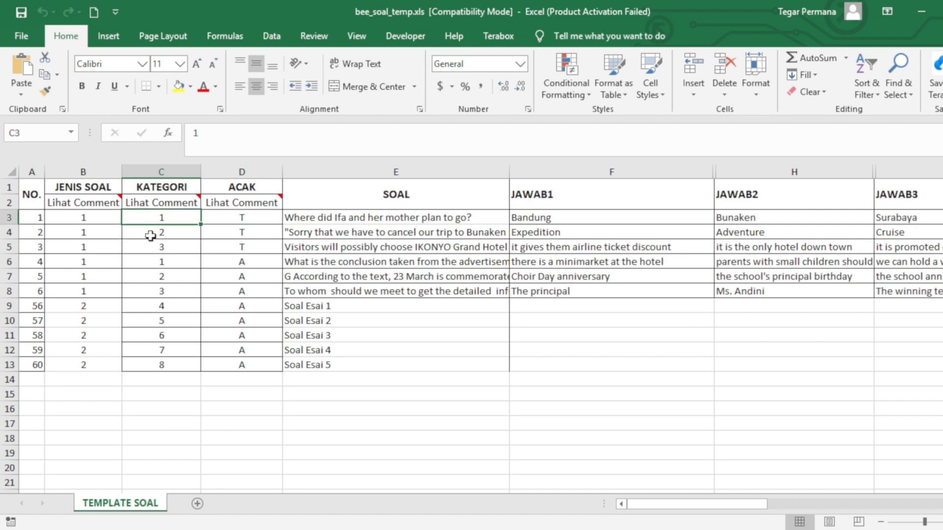
{"action": "left_click", "coordinate": [160, 231]}
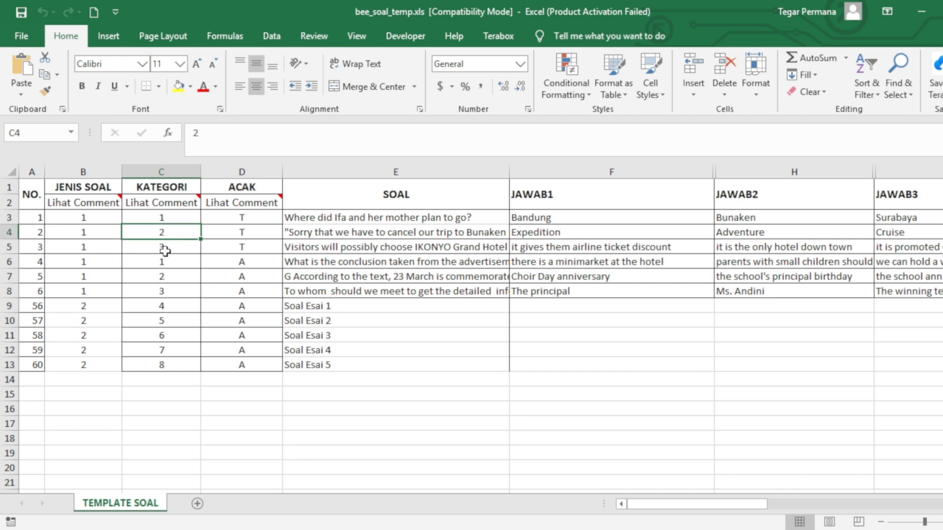
{"action": "left_click", "coordinate": [158, 248]}
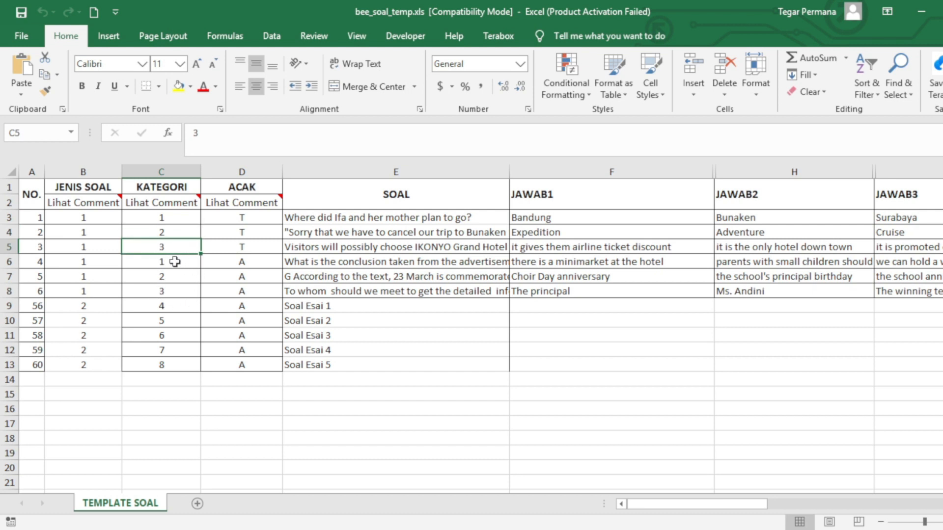
{"action": "left_click", "coordinate": [235, 167]}
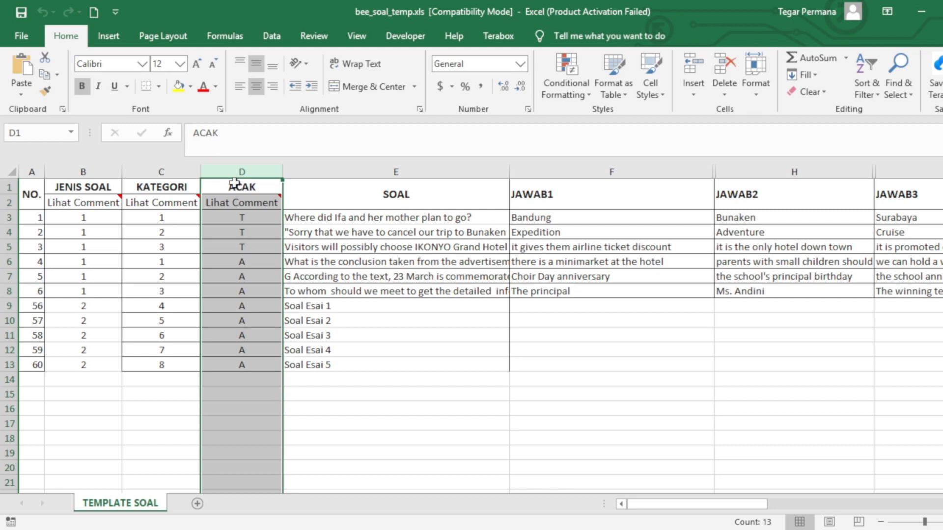
{"action": "left_click", "coordinate": [231, 184]}
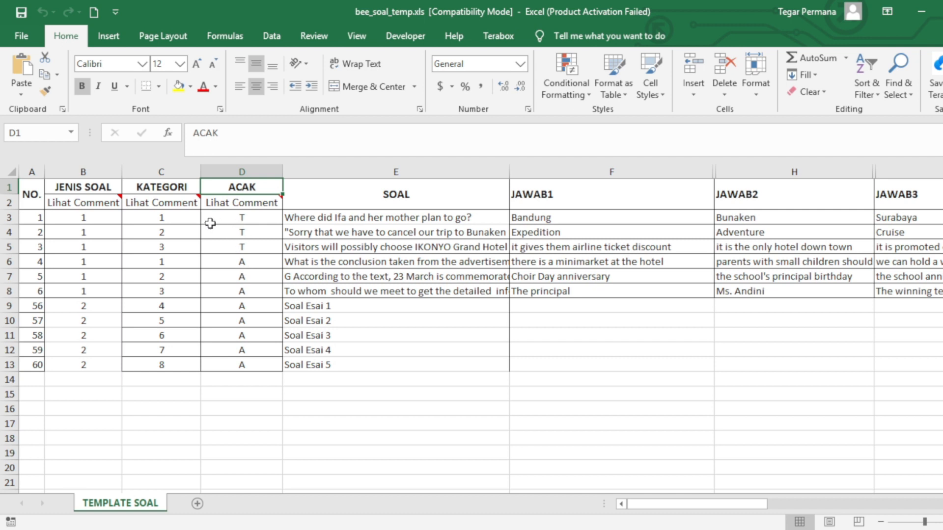
{"action": "left_click", "coordinate": [238, 218]}
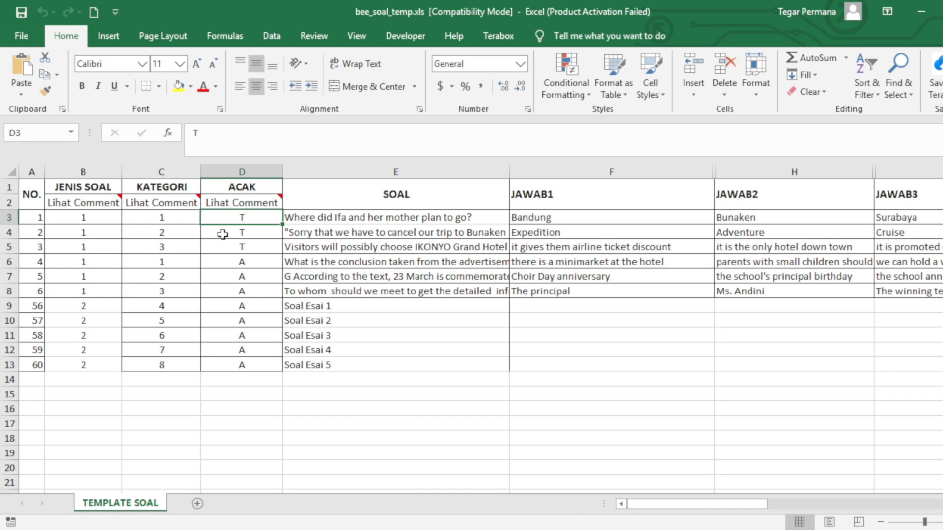
{"action": "left_click", "coordinate": [243, 260]}
{"action": "left_click", "coordinate": [240, 277]}
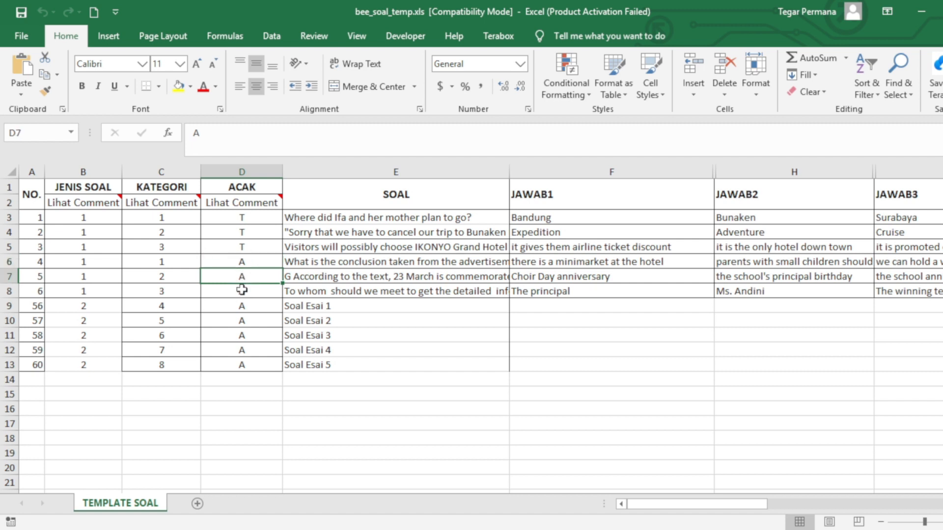
{"action": "left_click_drag", "start_coordinate": [246, 260], "coordinate": [248, 348]}
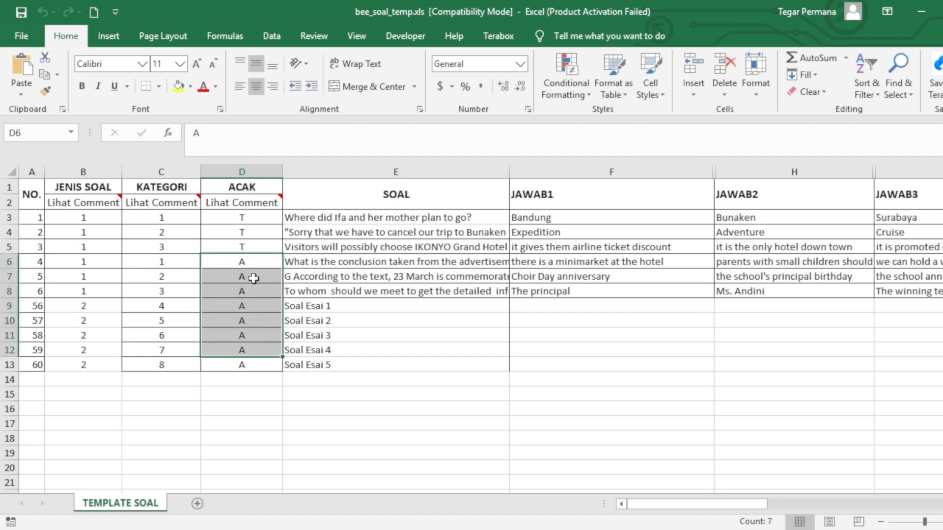
{"action": "left_click_drag", "start_coordinate": [247, 216], "coordinate": [247, 249]}
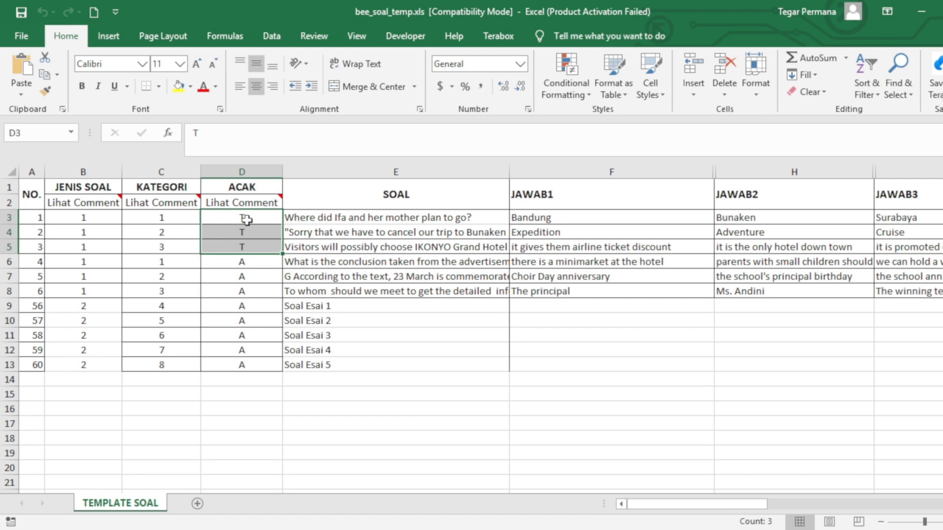
{"action": "left_click", "coordinate": [381, 171]}
{"action": "left_click_drag", "start_coordinate": [343, 217], "coordinate": [366, 308]}
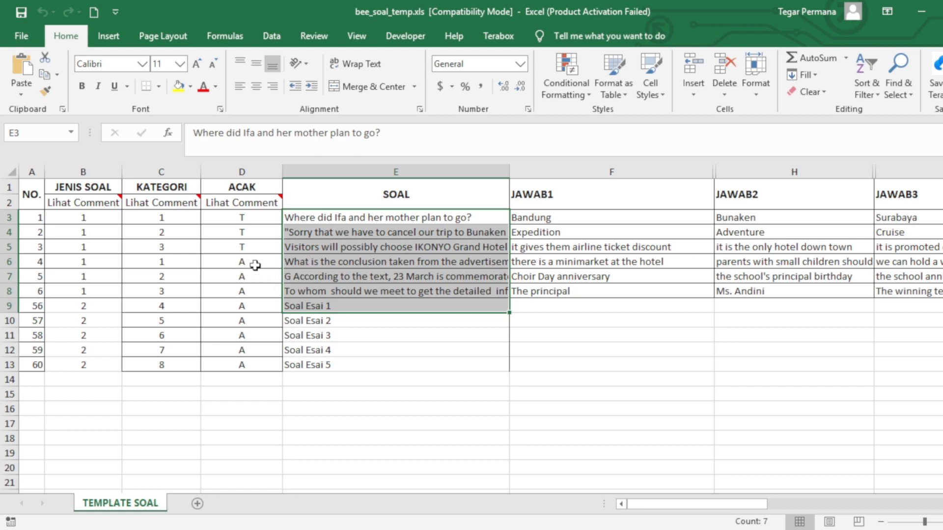
Review the full question texts in the SOAL column from E3 down
{"action": "left_click", "coordinate": [301, 277]}
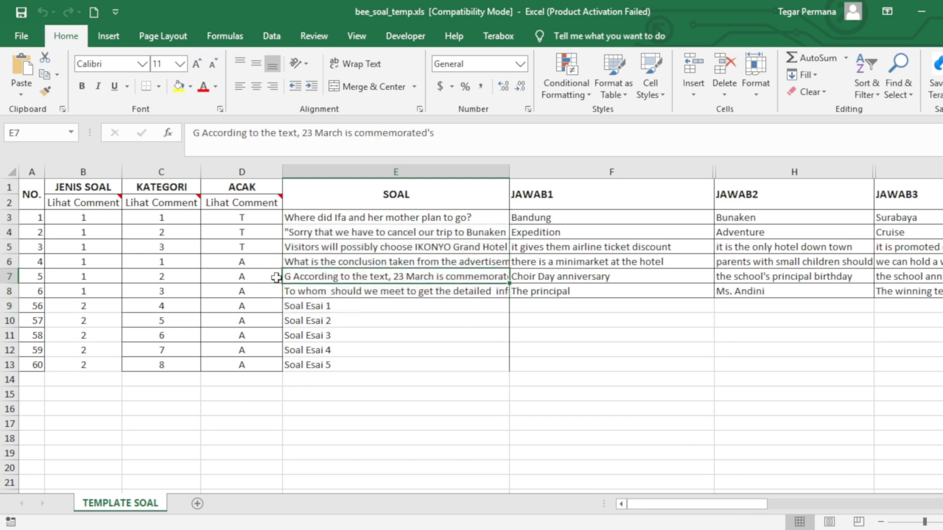
{"action": "left_click", "coordinate": [393, 169]}
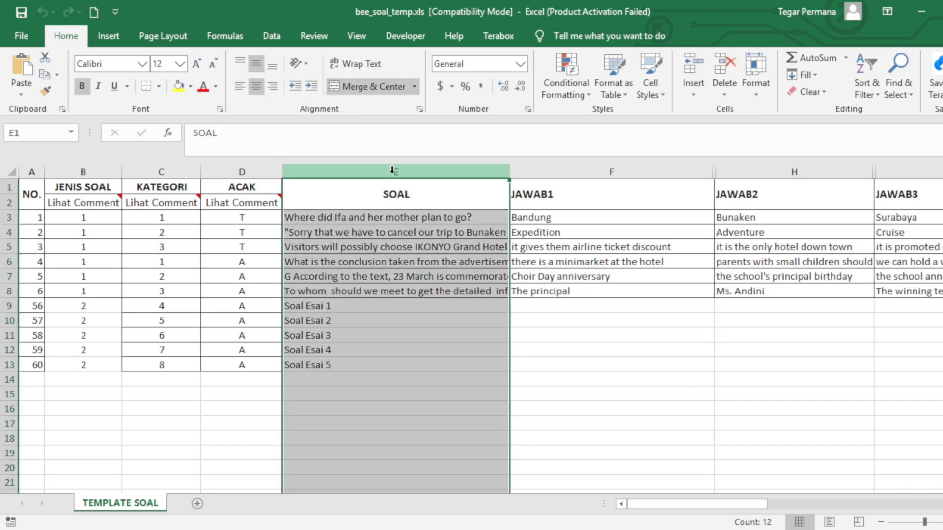
{"action": "left_click", "coordinate": [325, 218]}
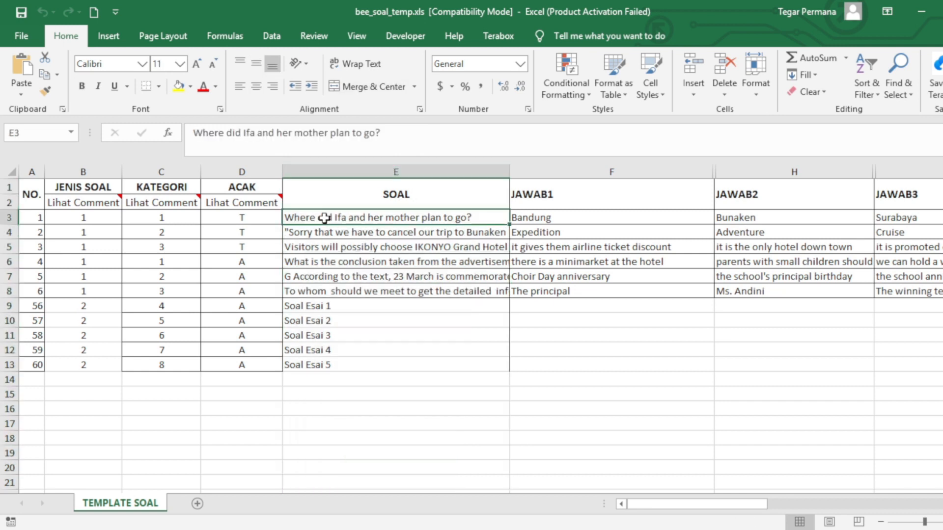
{"action": "left_click", "coordinate": [363, 238]}
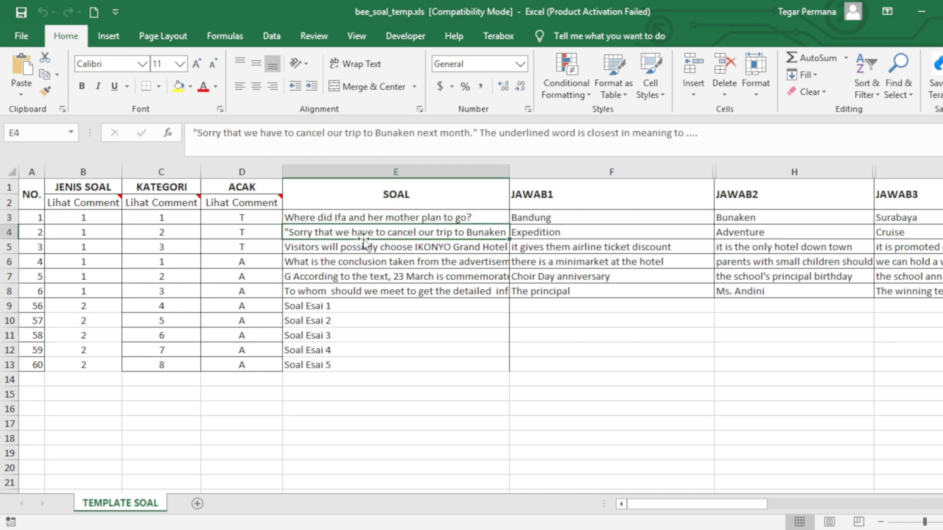
{"action": "left_click", "coordinate": [349, 250]}
{"action": "left_click", "coordinate": [345, 262]}
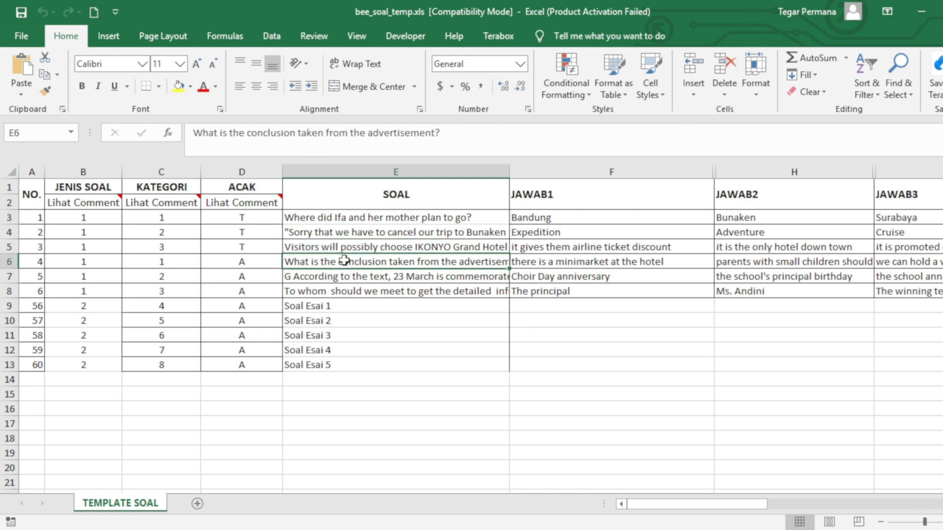
{"action": "left_click", "coordinate": [341, 277]}
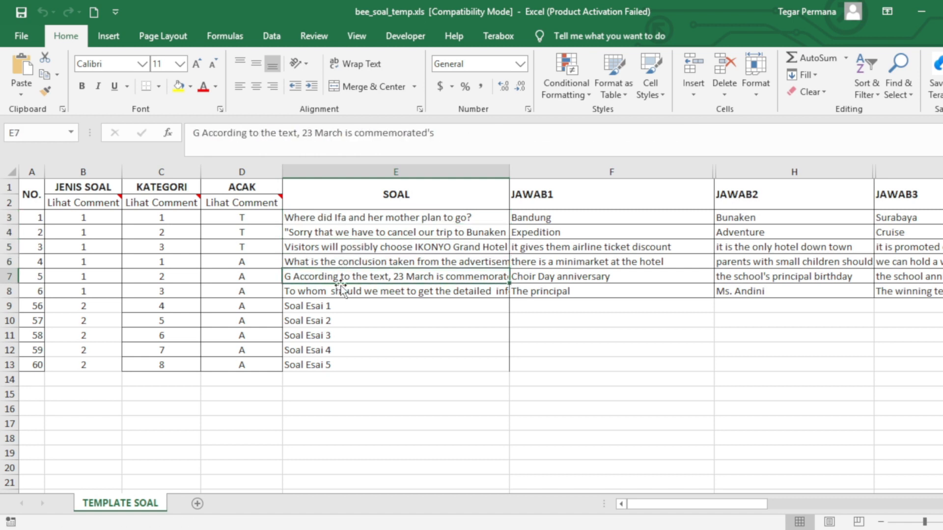
{"action": "left_click", "coordinate": [348, 292]}
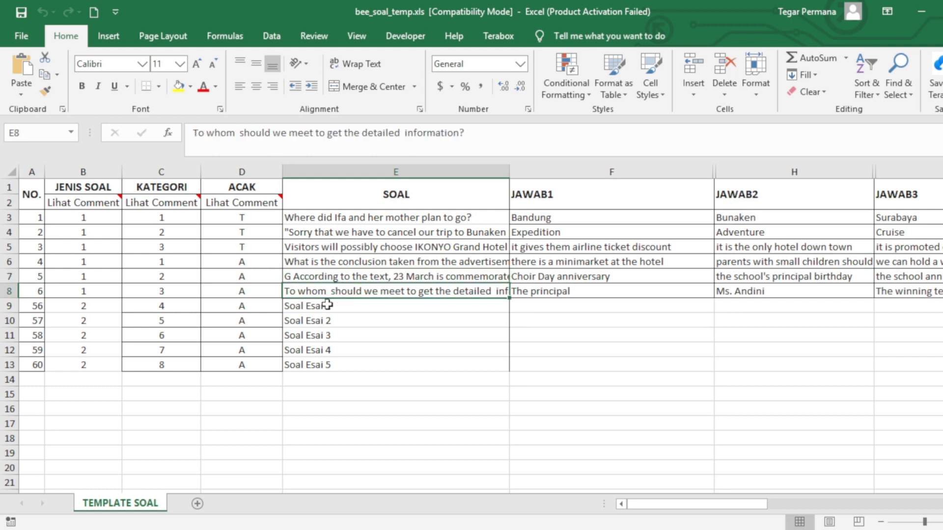
Overwrite Soal Esai 1 in E9 with 'SOAL MANUAL KETIK' and check the neighbouring questions
{"action": "left_click", "coordinate": [327, 304]}
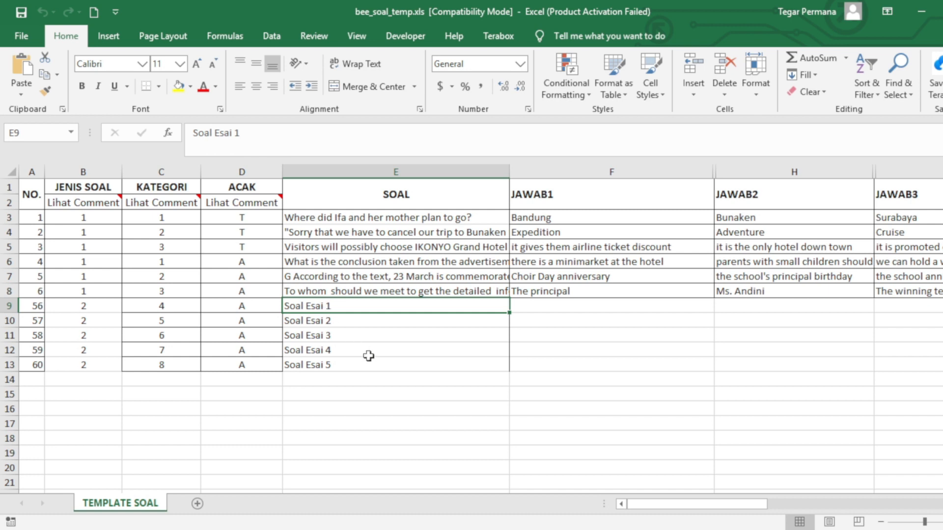
{"action": "type", "text": "SO"}
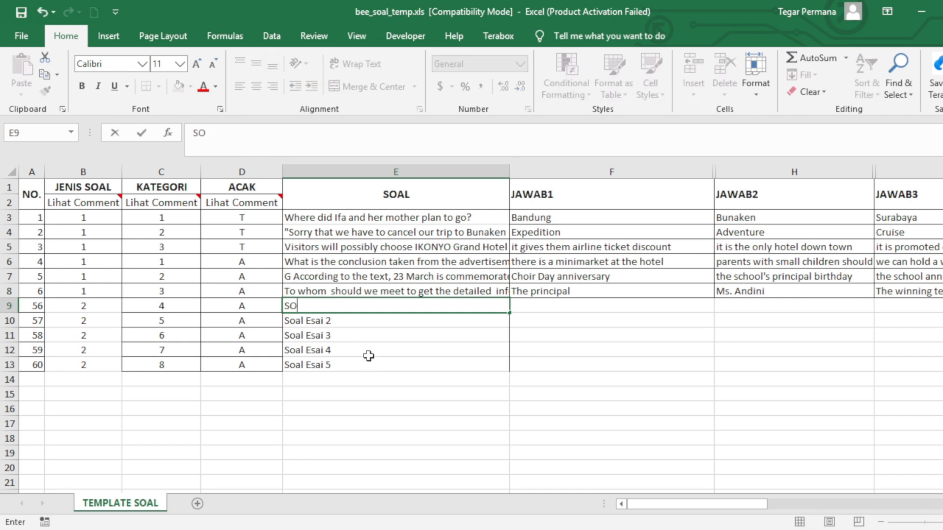
{"action": "type", "text": "AL MANU"}
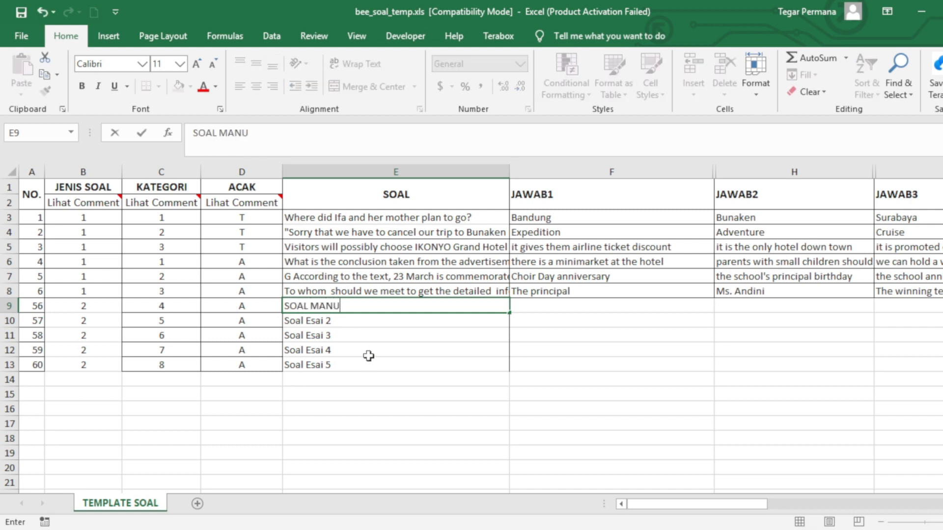
{"action": "type", "text": "AL KETIK"}
{"action": "left_click", "coordinate": [363, 336]}
{"action": "left_click", "coordinate": [358, 309]}
{"action": "left_click", "coordinate": [398, 293]}
{"action": "left_click", "coordinate": [399, 324]}
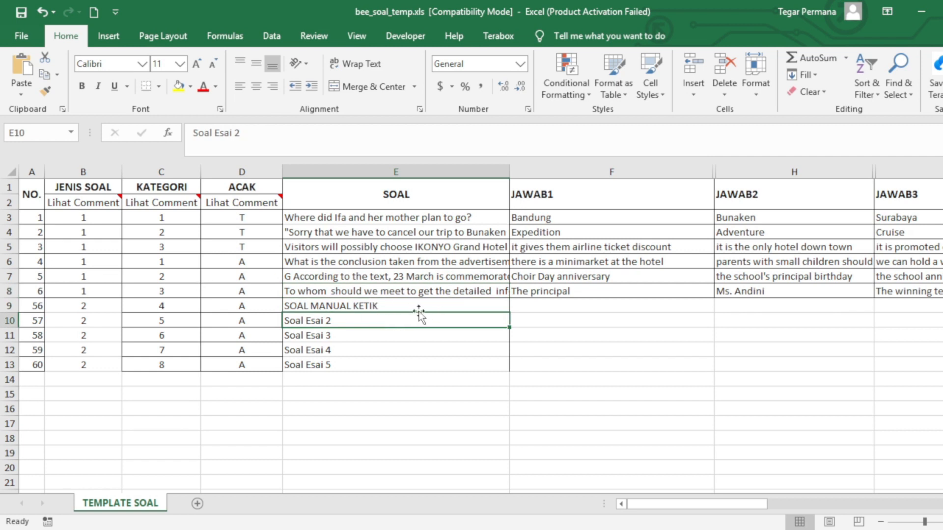
{"action": "left_click", "coordinate": [362, 217]}
{"action": "left_click", "coordinate": [361, 245]}
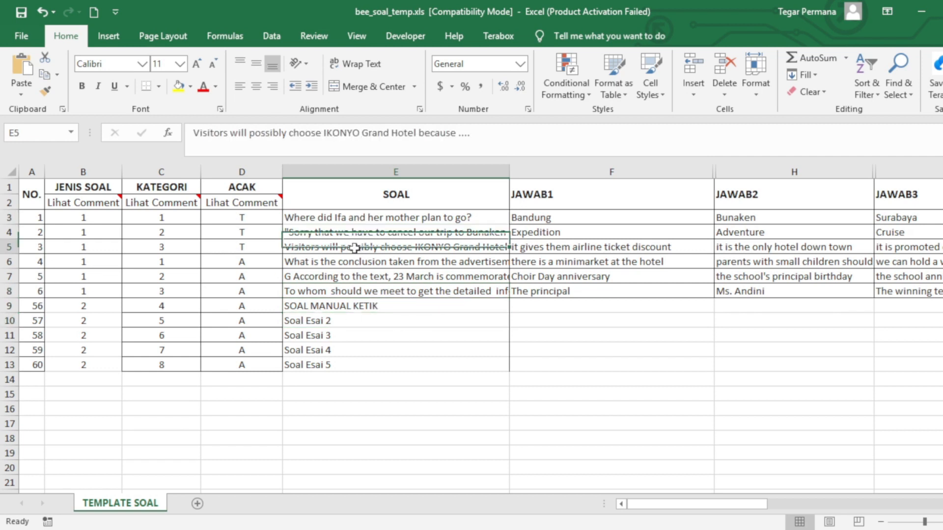
Review the JAWAB1 answers, starting from Bandung
{"action": "left_click", "coordinate": [566, 170]}
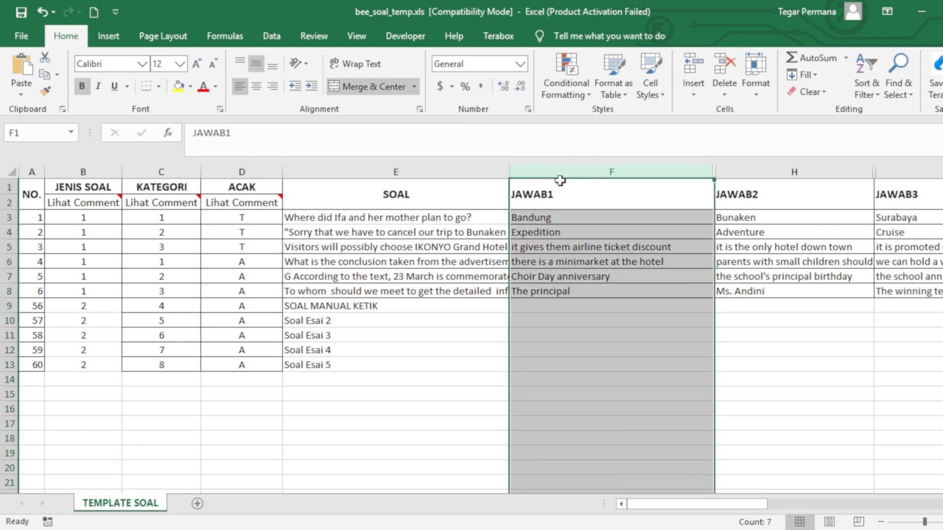
{"action": "left_click_drag", "start_coordinate": [540, 218], "coordinate": [550, 278]}
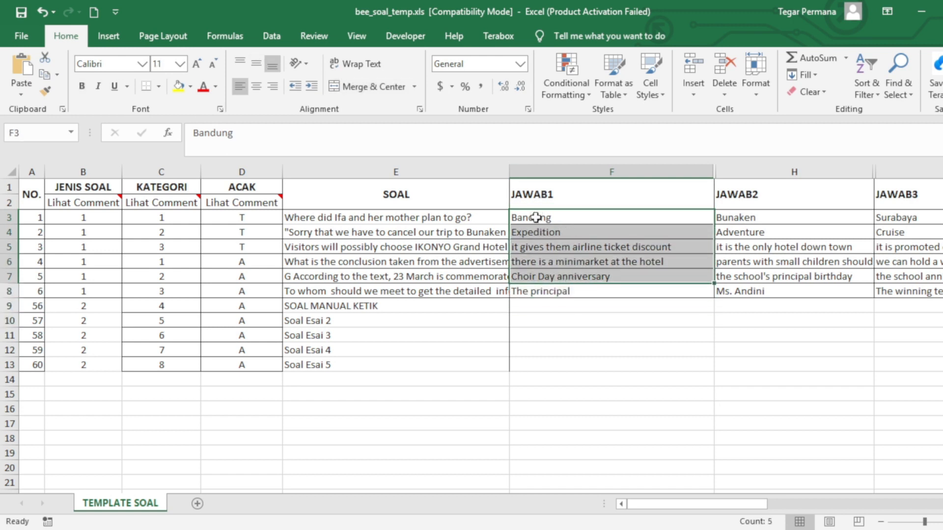
{"action": "left_click", "coordinate": [536, 218]}
{"action": "left_click", "coordinate": [543, 232]}
{"action": "left_click", "coordinate": [542, 250]}
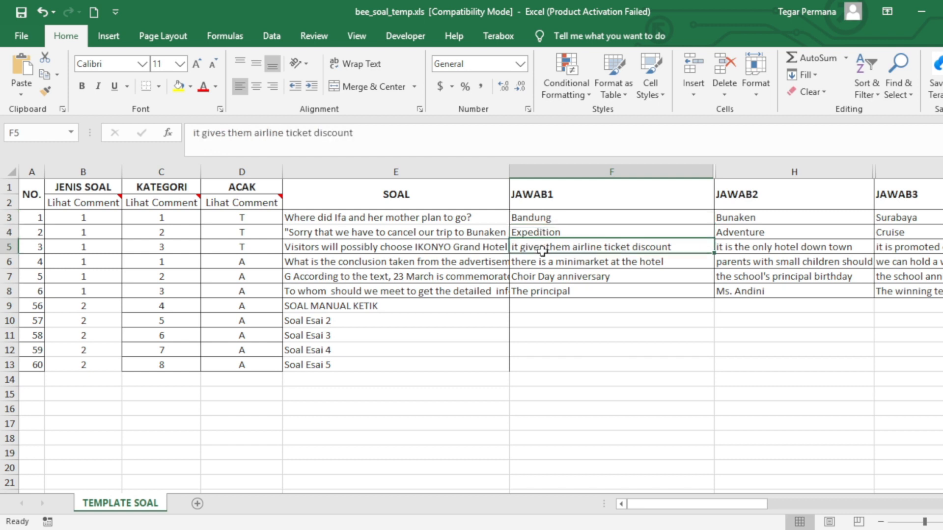
{"action": "left_click", "coordinate": [552, 217]}
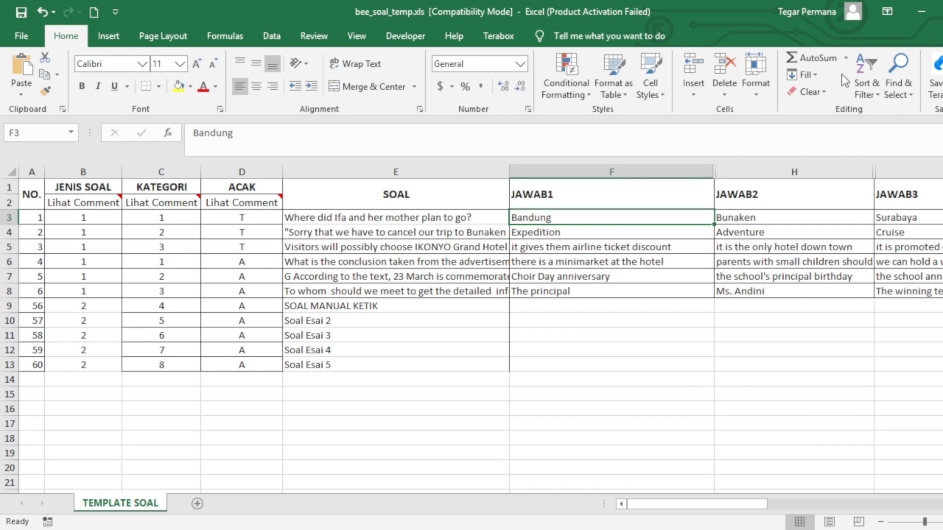
Review the JAWAB2 answers such as Bunaken and JAWAB3 answers such as Surabaya
{"action": "left_click", "coordinate": [781, 170]}
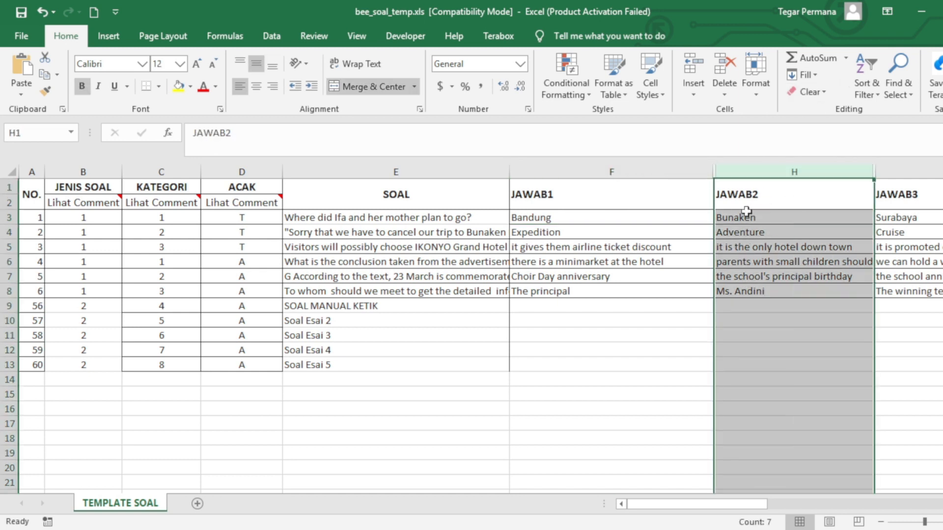
{"action": "left_click", "coordinate": [759, 222]}
{"action": "left_click", "coordinate": [754, 244]}
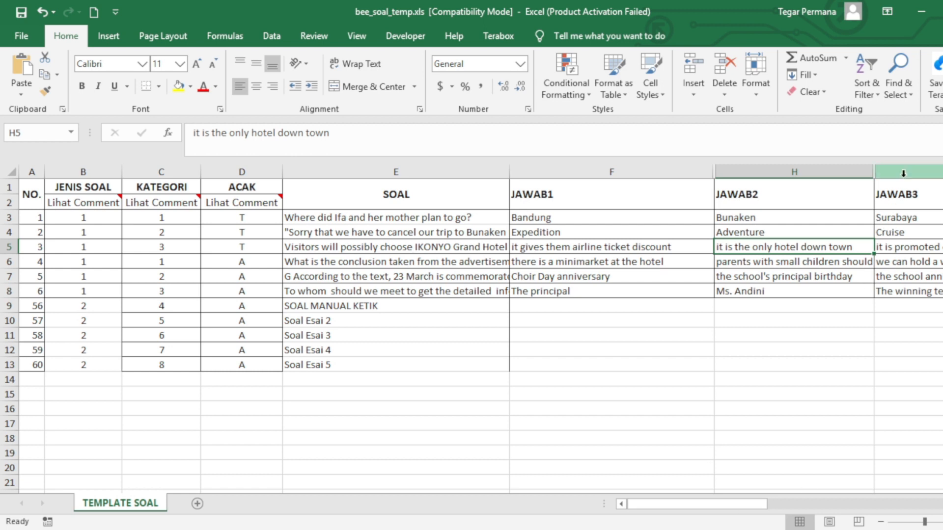
{"action": "left_click", "coordinate": [903, 173]}
{"action": "left_click_drag", "start_coordinate": [750, 508], "coordinate": [823, 523]}
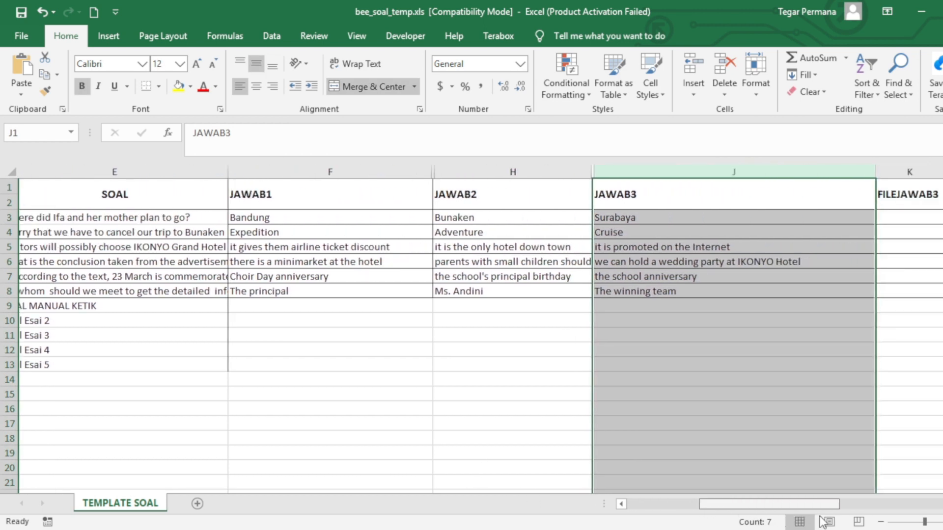
{"action": "left_click", "coordinate": [715, 218]}
{"action": "left_click_drag", "start_coordinate": [750, 502], "coordinate": [818, 508]}
Check that the JAWAB5 column cells are empty
{"action": "left_click", "coordinate": [777, 170]}
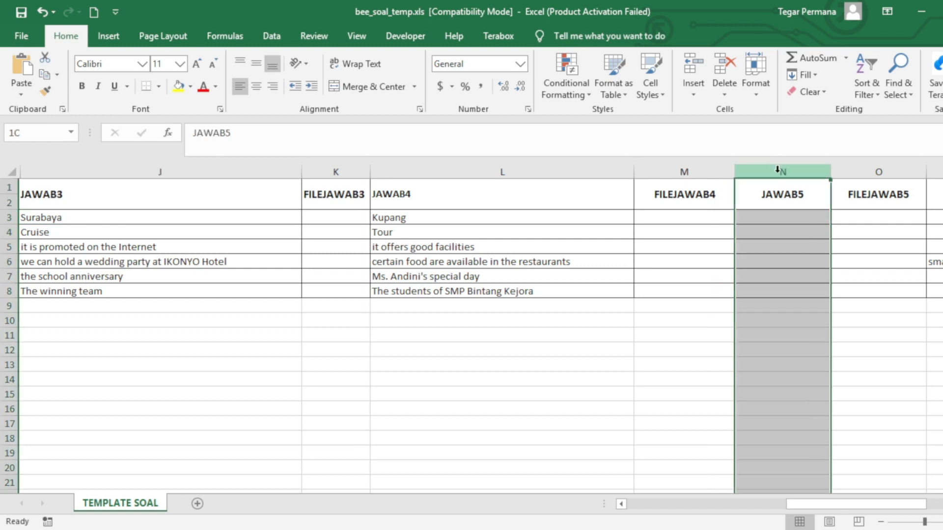
{"action": "left_click", "coordinate": [764, 222]}
{"action": "left_click", "coordinate": [762, 260]}
{"action": "left_click", "coordinate": [763, 277]}
{"action": "left_click", "coordinate": [770, 237]}
{"action": "left_click", "coordinate": [770, 265]}
{"action": "left_click_drag", "start_coordinate": [806, 505], "coordinate": [718, 498]}
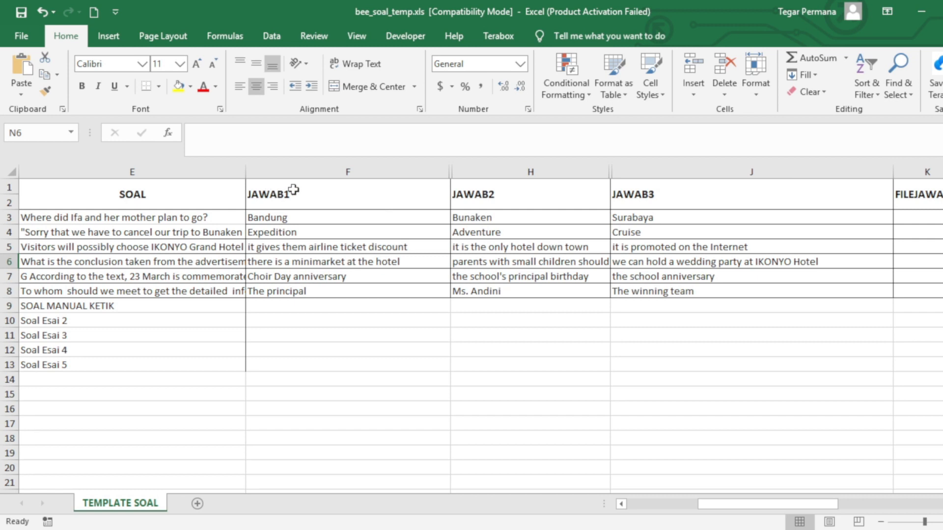
Unhide the FILEJAWAB1 and FILEJAWAB2 columns beside JAWAB1 and JAWAB2
{"action": "left_click_drag", "start_coordinate": [452, 172], "coordinate": [552, 185]}
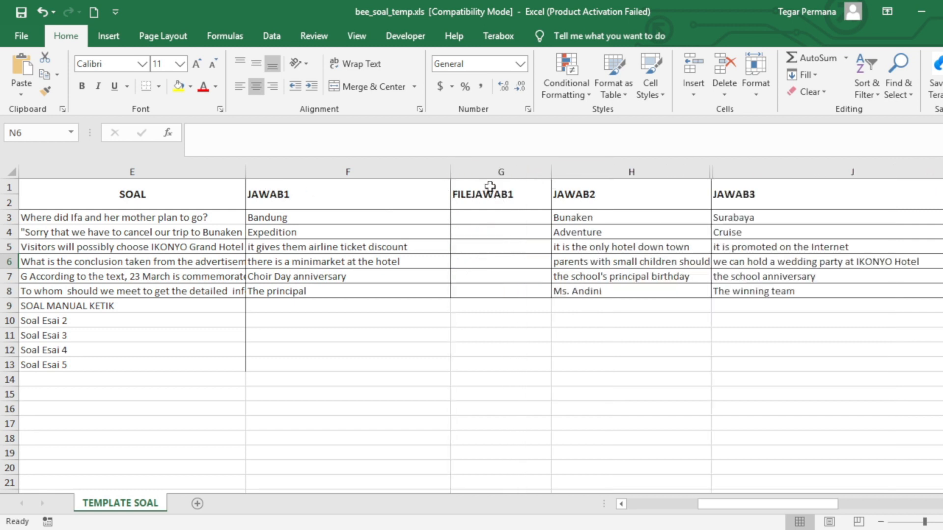
{"action": "left_click", "coordinate": [489, 169]}
{"action": "left_click_drag", "start_coordinate": [715, 176], "coordinate": [800, 186]}
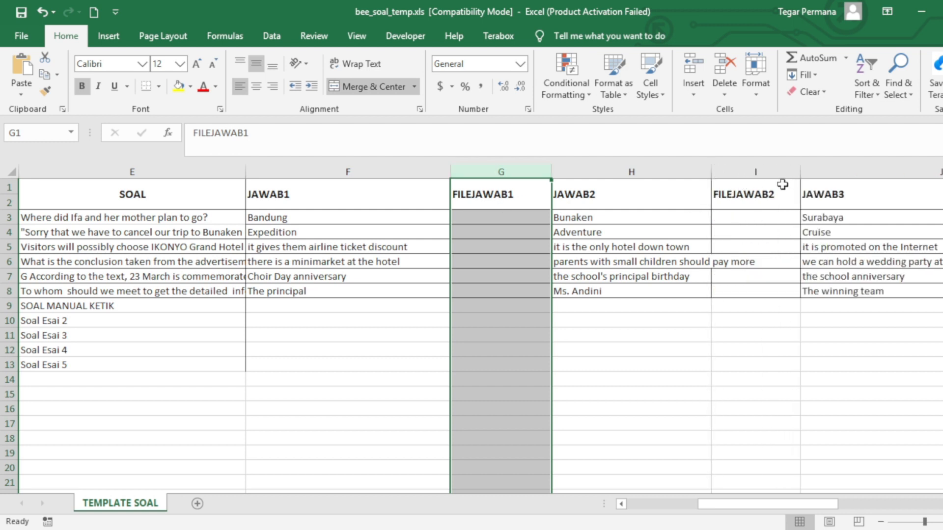
{"action": "left_click", "coordinate": [768, 172]}
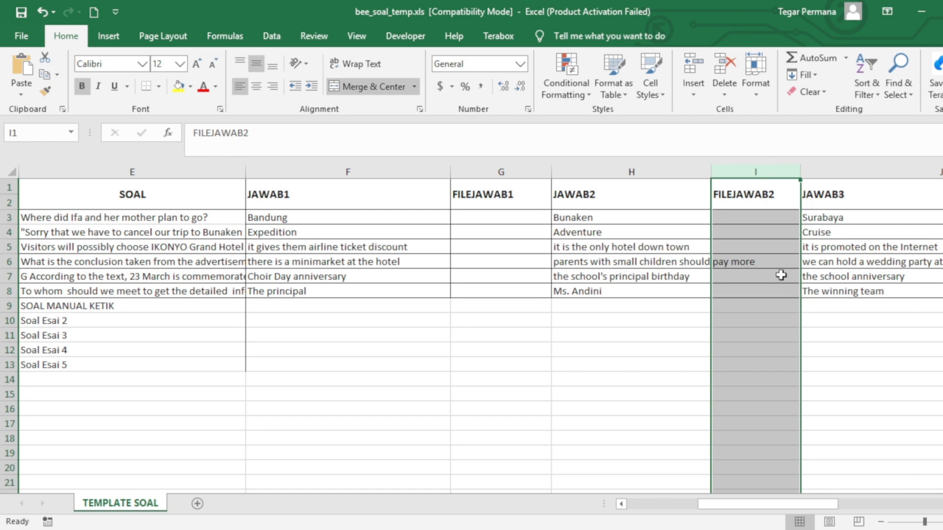
Check the empty FILEJAWAB1 and FILEJAWAB2 cells for the six questions
{"action": "left_click", "coordinate": [497, 218]}
{"action": "left_click", "coordinate": [494, 250]}
{"action": "left_click", "coordinate": [735, 218]}
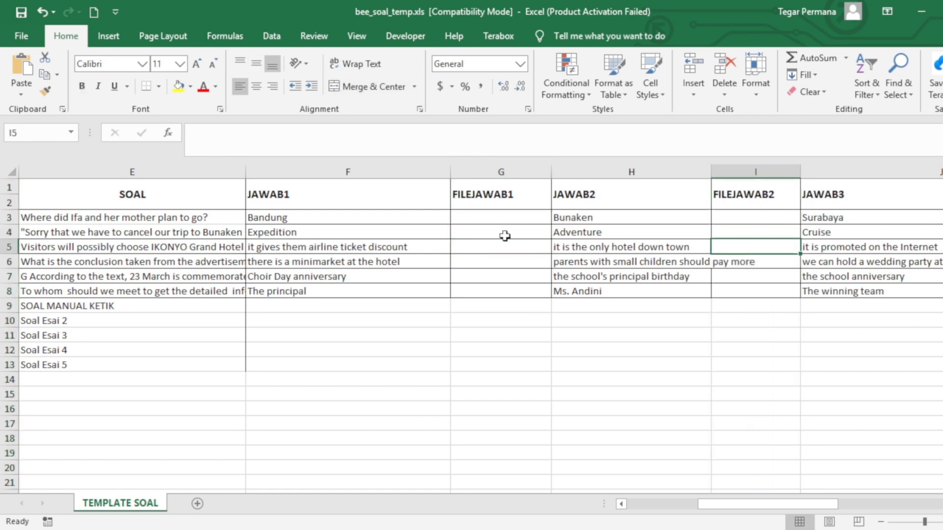
{"action": "left_click_drag", "start_coordinate": [491, 216], "coordinate": [493, 285]}
{"action": "left_click_drag", "start_coordinate": [734, 217], "coordinate": [743, 287]}
{"action": "left_click", "coordinate": [485, 217]}
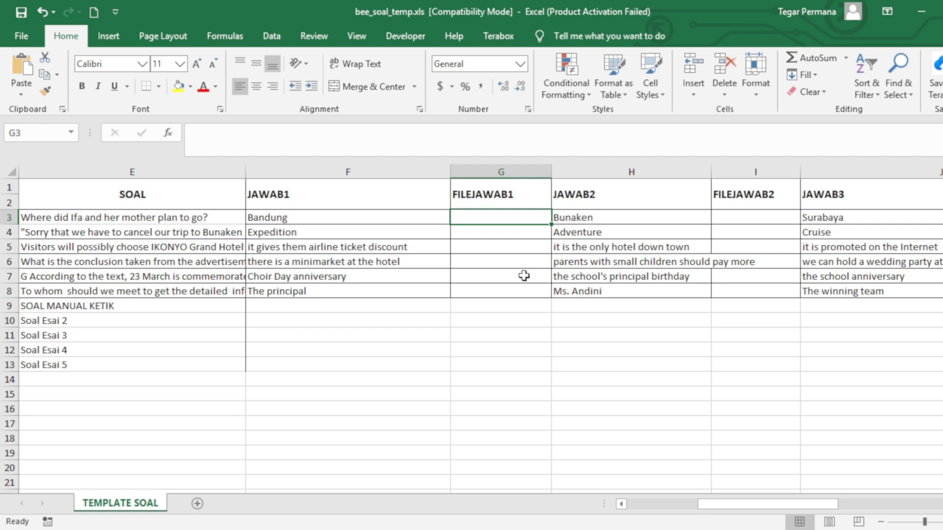
{"action": "type", "text": "OPTION1A.JPG"}
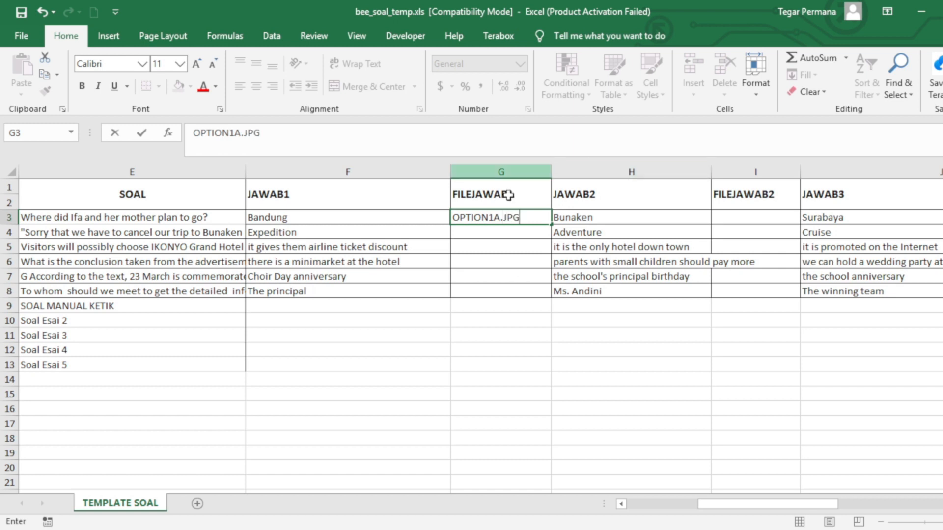
{"action": "key", "text": "Return"}
{"action": "left_click", "coordinate": [509, 218]}
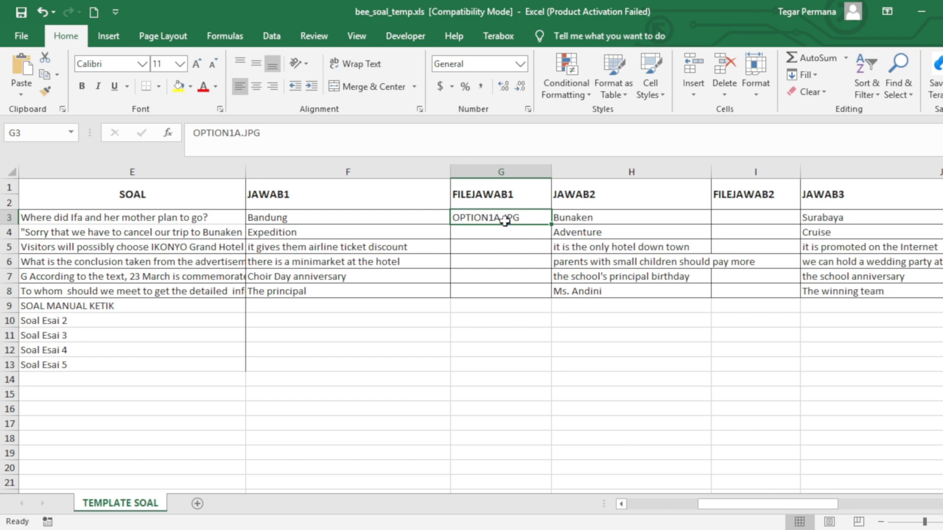
{"action": "left_click", "coordinate": [749, 222]}
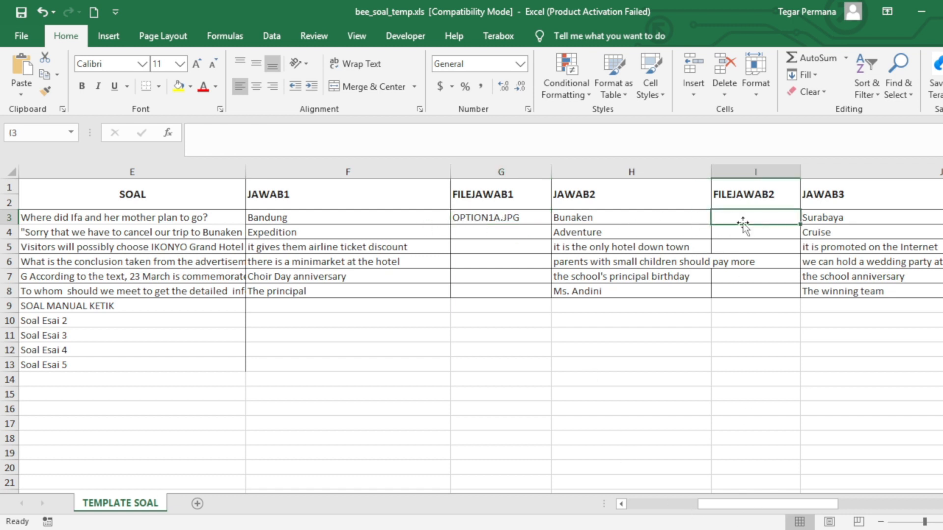
{"action": "left_click", "coordinate": [515, 223]}
{"action": "left_click", "coordinate": [306, 219]}
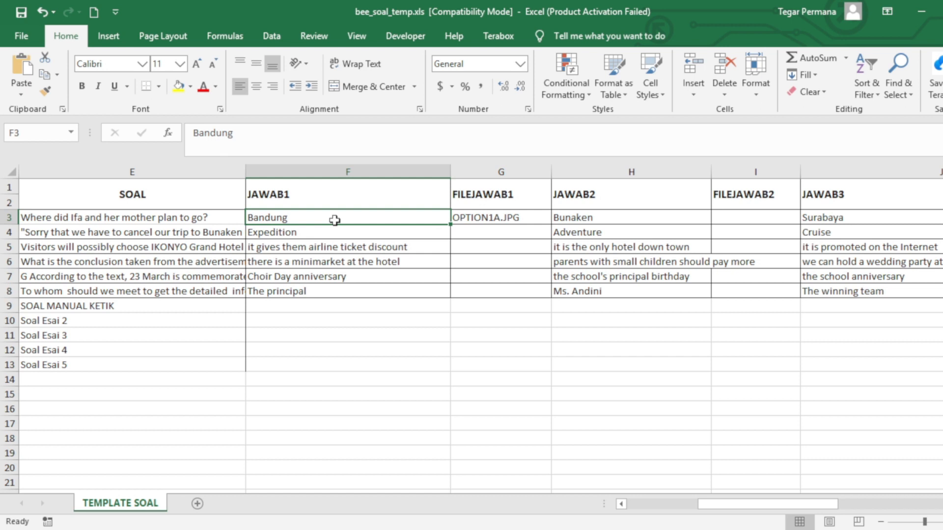
{"action": "left_click", "coordinate": [485, 218]}
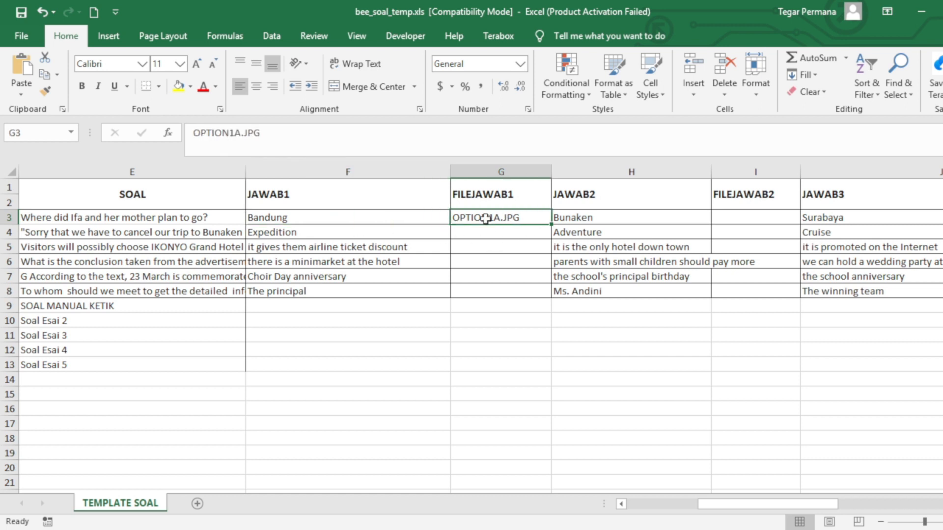
{"action": "left_click", "coordinate": [485, 245]}
{"action": "key", "text": "Up"}
{"action": "key", "text": "Up"}
{"action": "key", "text": "Delete"}
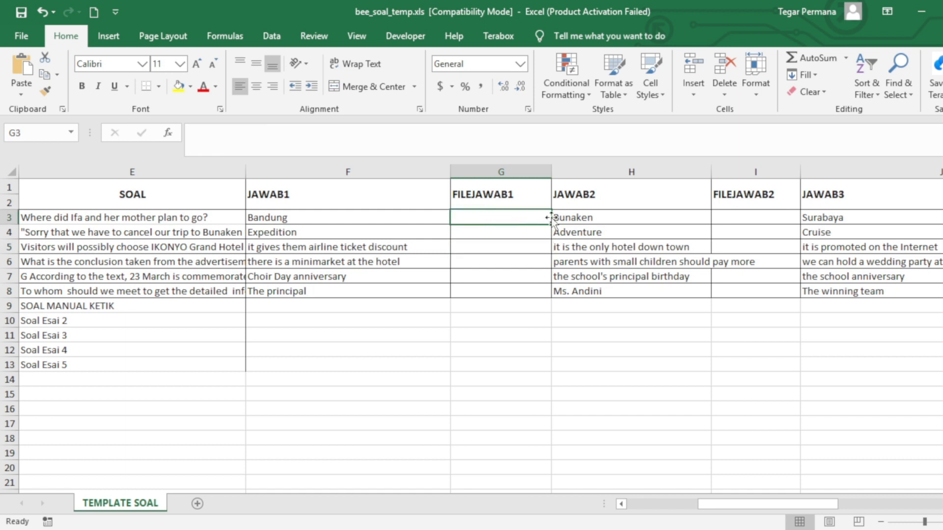
{"action": "left_click_drag", "start_coordinate": [717, 508], "coordinate": [862, 504]}
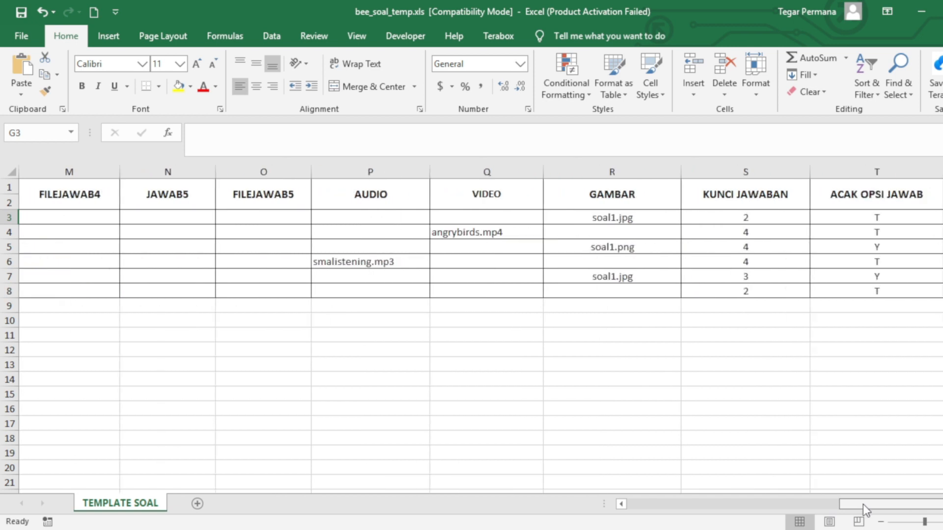
{"action": "left_click", "coordinate": [411, 170]}
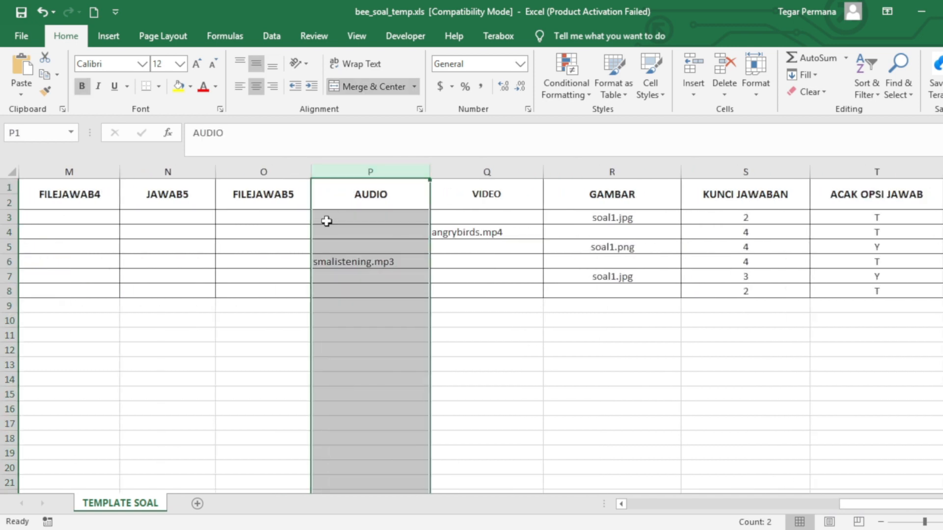
{"action": "left_click", "coordinate": [331, 233]}
{"action": "left_click", "coordinate": [387, 262]}
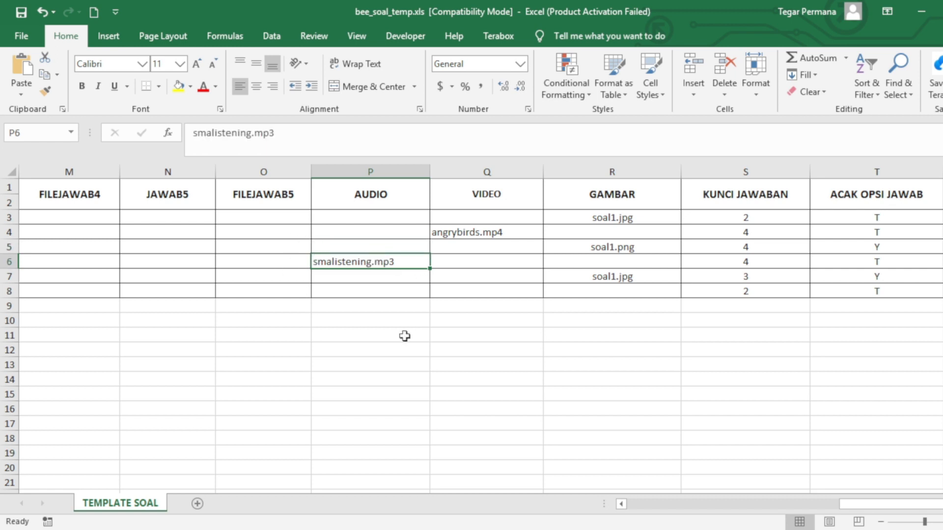
{"action": "double_click", "coordinate": [409, 264]}
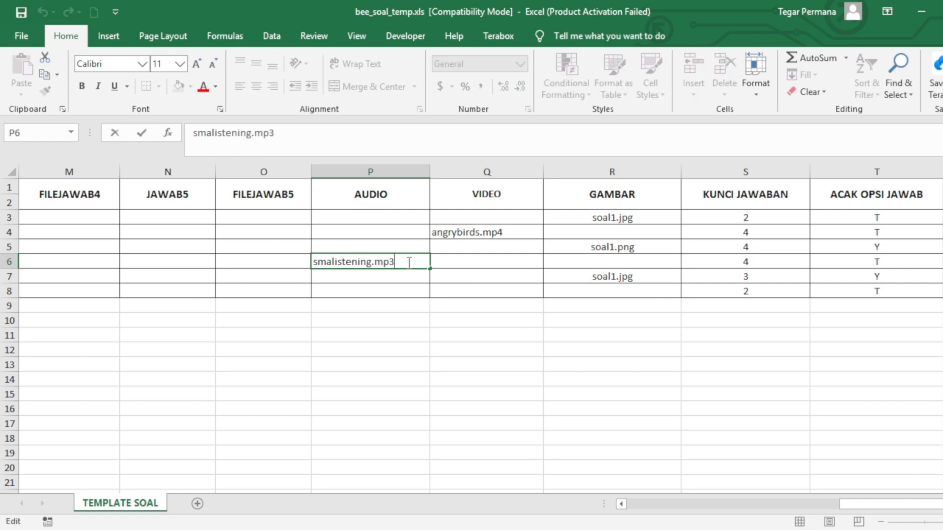
{"action": "left_click_drag", "start_coordinate": [392, 261], "coordinate": [375, 261]}
{"action": "left_click", "coordinate": [358, 264]}
{"action": "left_click_drag", "start_coordinate": [370, 263], "coordinate": [324, 262]}
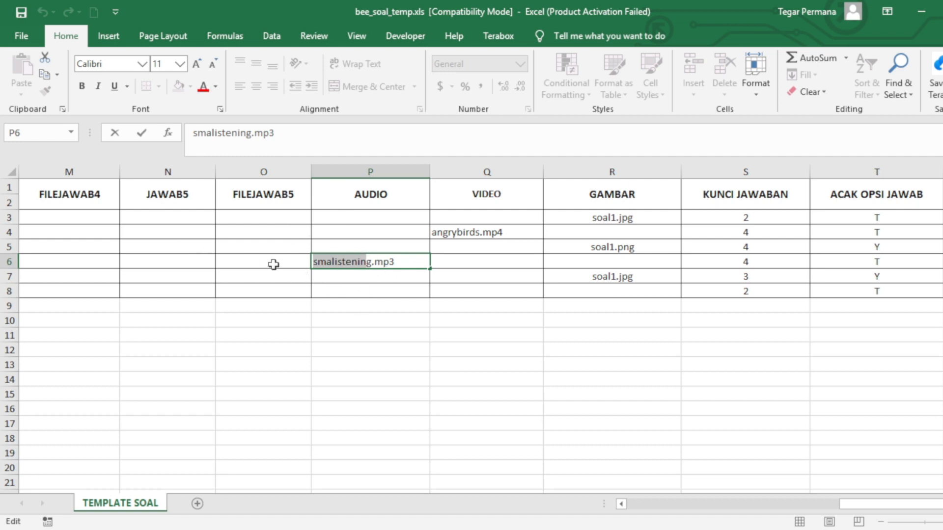
{"action": "key", "text": "Escape"}
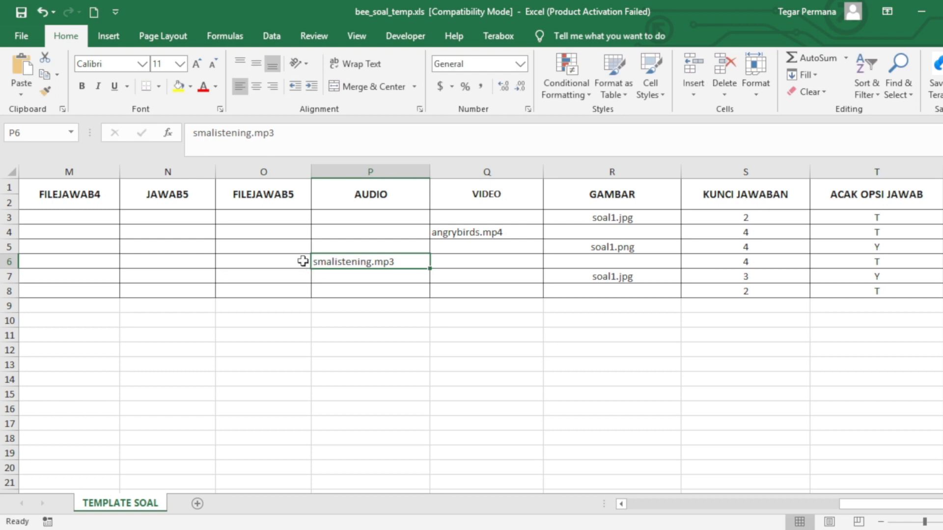
{"action": "left_click", "coordinate": [8, 261]}
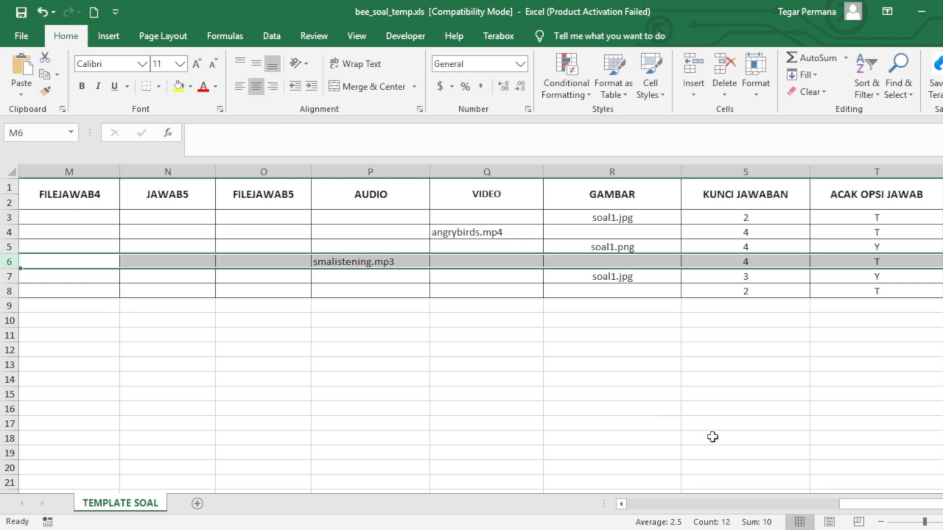
{"action": "left_click_drag", "start_coordinate": [849, 505], "coordinate": [814, 518]}
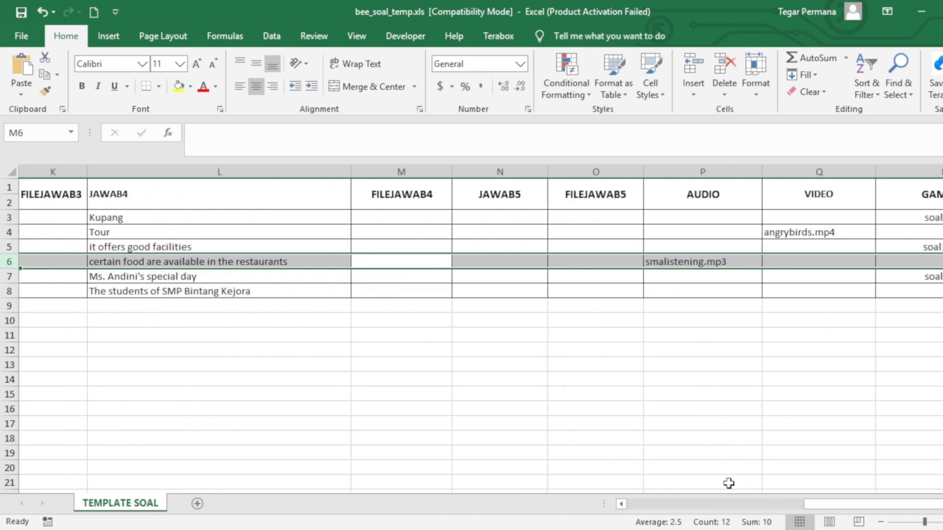
{"action": "scroll", "coordinate": [852, 499], "scroll_direction": "right", "scroll_amount": 2}
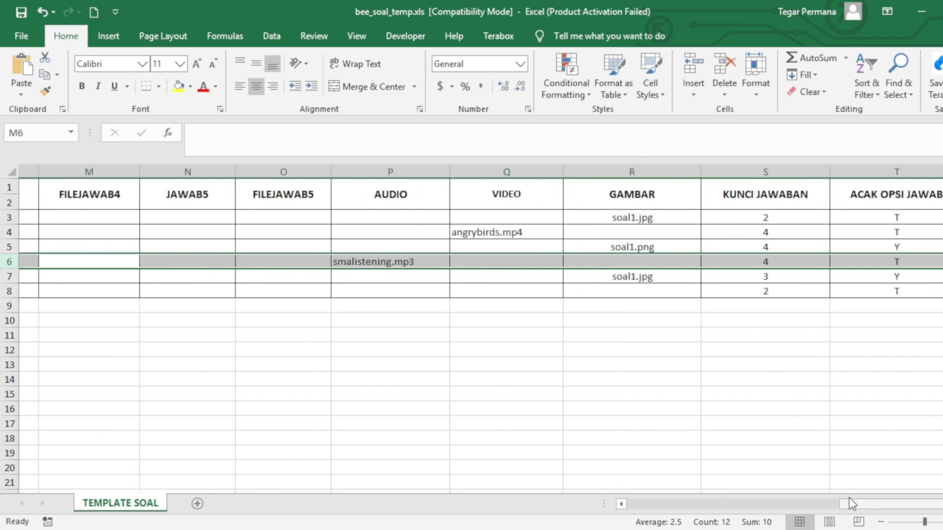
{"action": "left_click", "coordinate": [483, 172]}
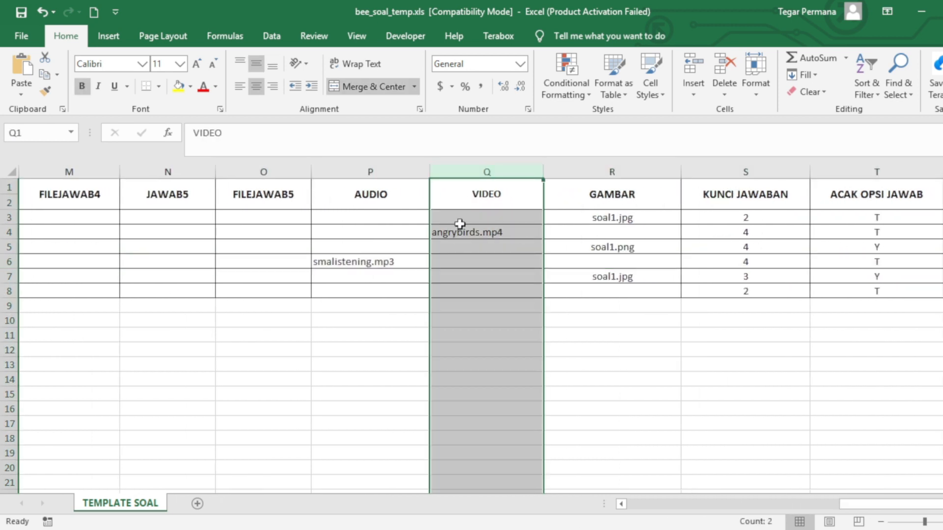
{"action": "left_click", "coordinate": [497, 233]}
{"action": "left_click", "coordinate": [498, 232]}
{"action": "double_click", "coordinate": [498, 232]}
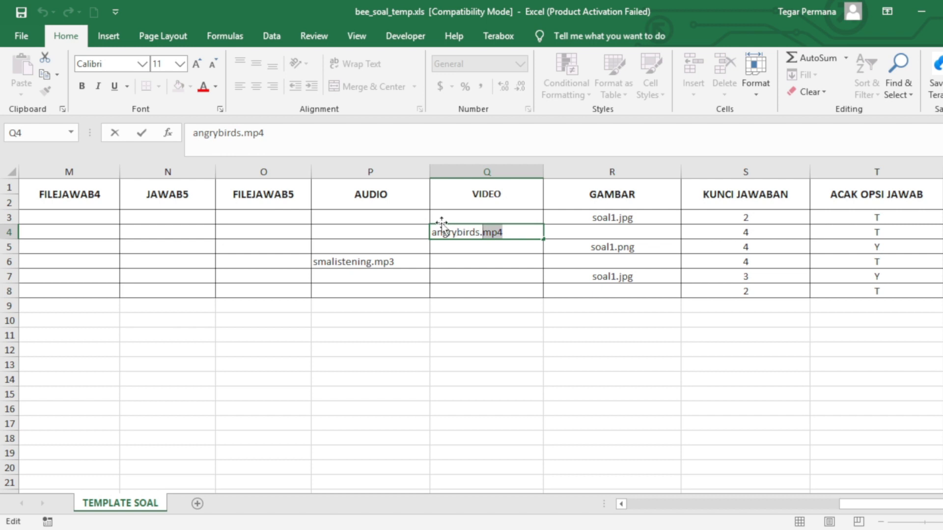
{"action": "left_click_drag", "start_coordinate": [435, 231], "coordinate": [470, 231]}
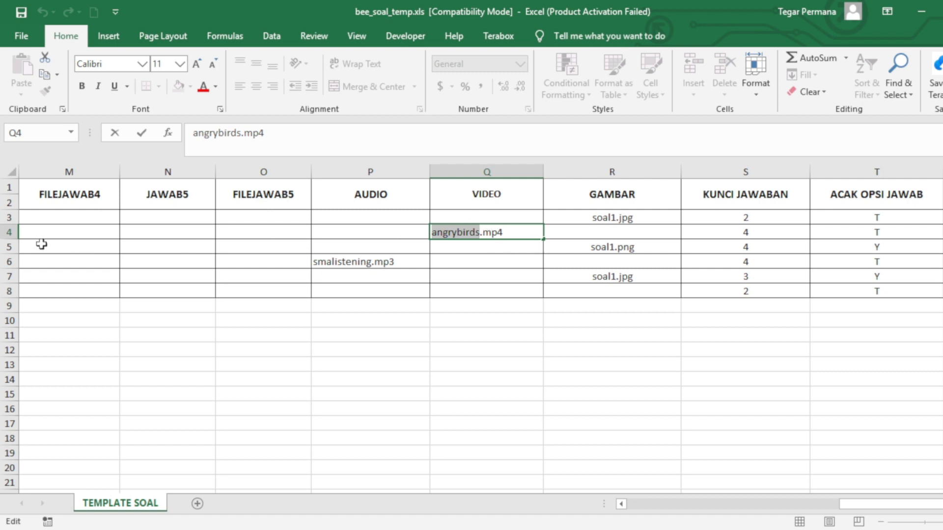
{"action": "left_click", "coordinate": [6, 227]}
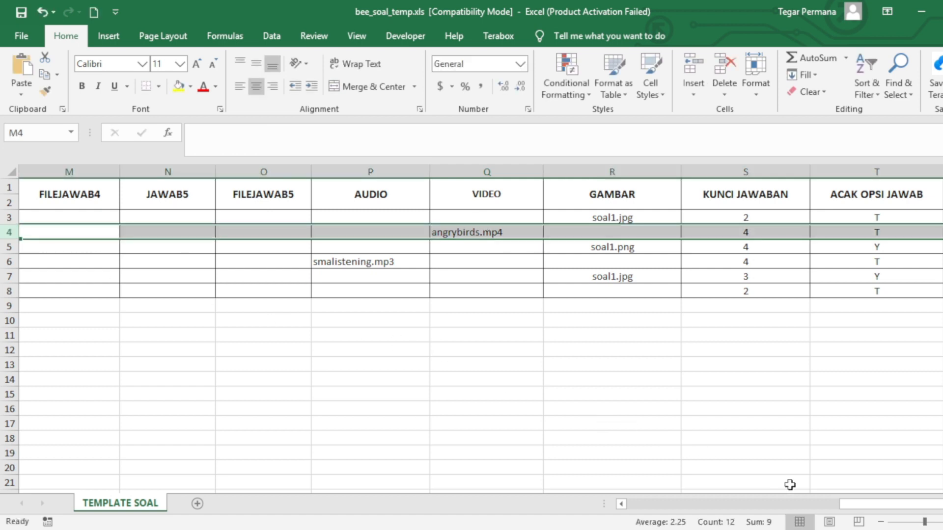
{"action": "mouse_move", "coordinate": [858, 510]}
{"action": "left_mouse_down"}
{"action": "mouse_move", "coordinate": [642, 519]}
{"action": "mouse_move", "coordinate": [872, 522]}
{"action": "left_mouse_up"}
{"action": "left_click", "coordinate": [500, 236]}
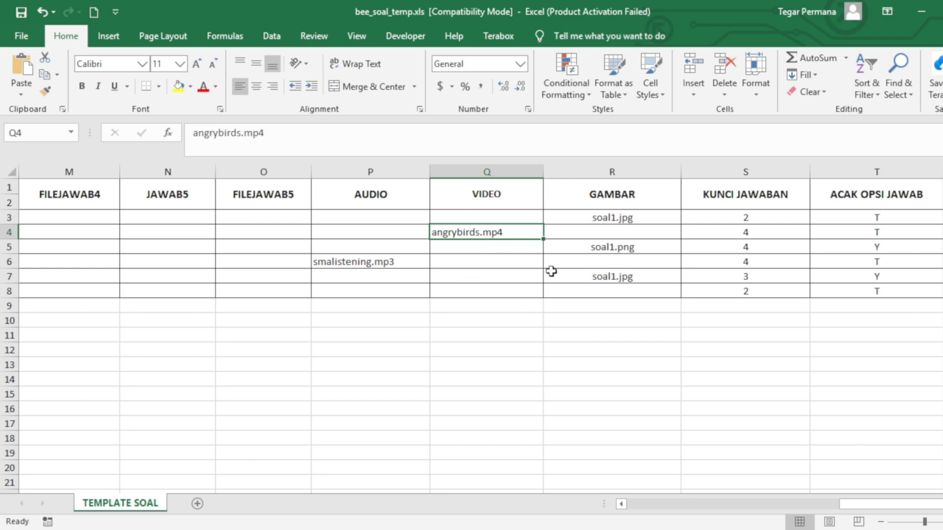
{"action": "left_click", "coordinate": [612, 175]}
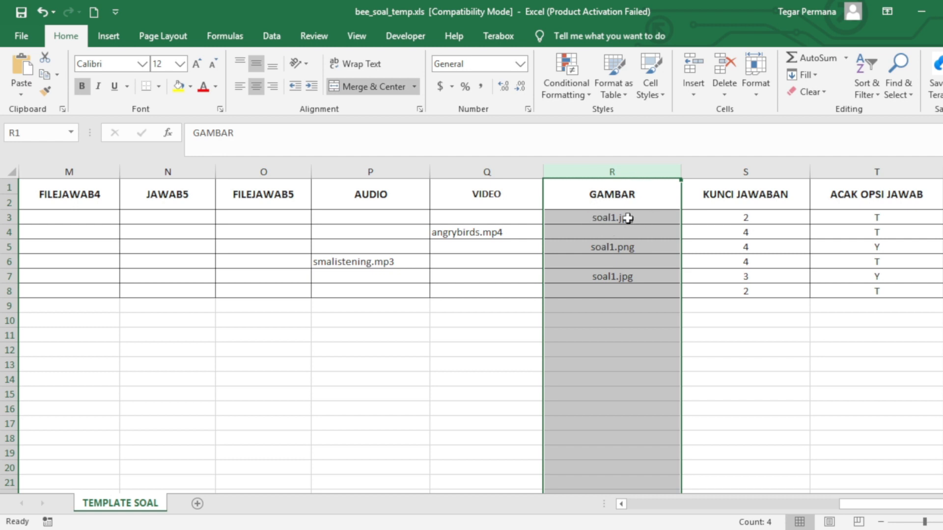
Rename the GAMBAR entries to soal3.png in row 5 and soal5.jpg in row 7
{"action": "left_click", "coordinate": [608, 218]}
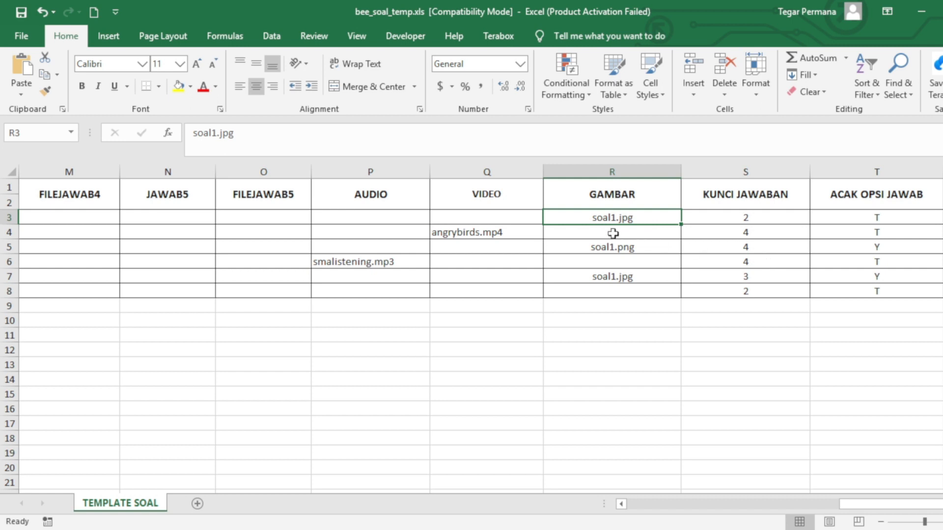
{"action": "left_click", "coordinate": [611, 172]}
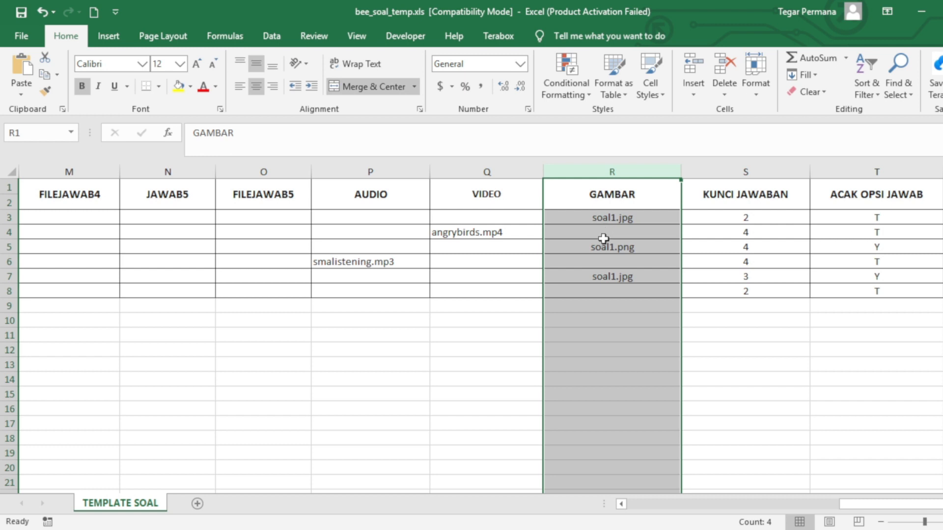
{"action": "left_click", "coordinate": [605, 233]}
{"action": "left_click", "coordinate": [603, 248]}
{"action": "double_click", "coordinate": [604, 247]}
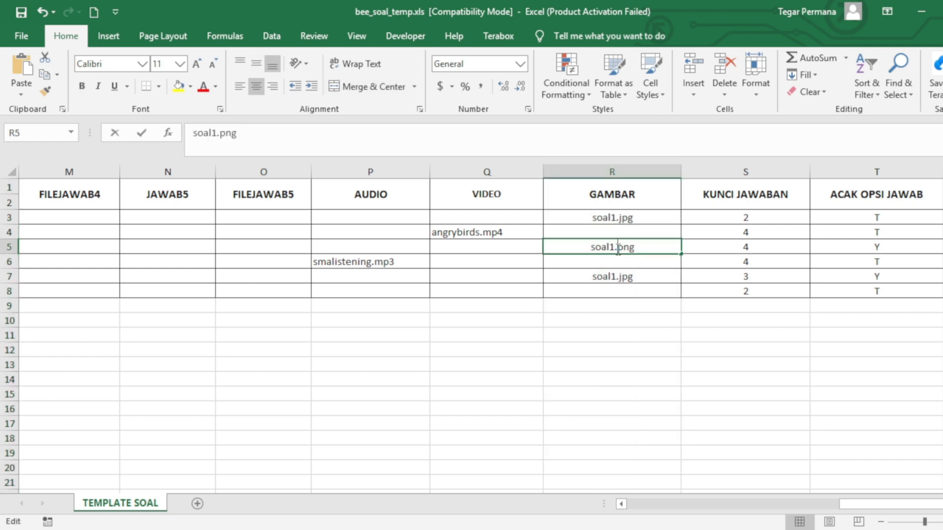
{"action": "key", "text": "BackSpace"}
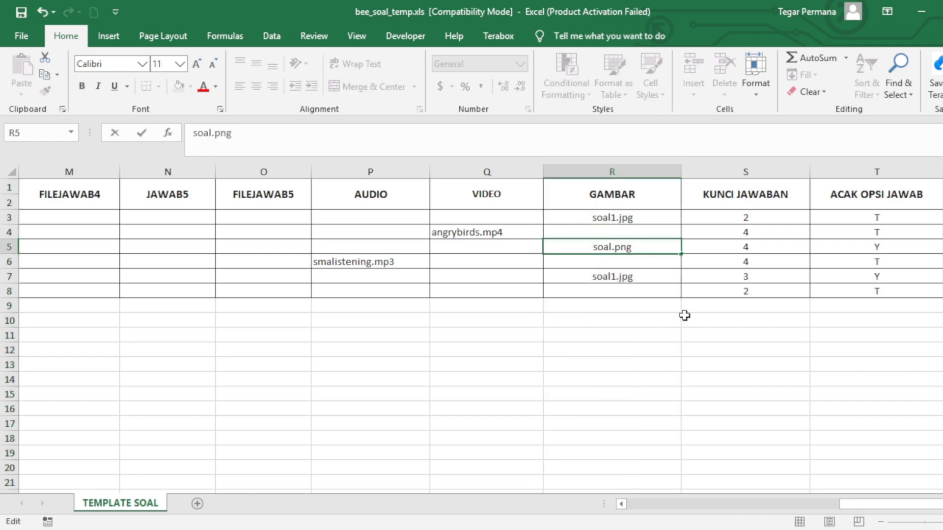
{"action": "type", "text": "3"}
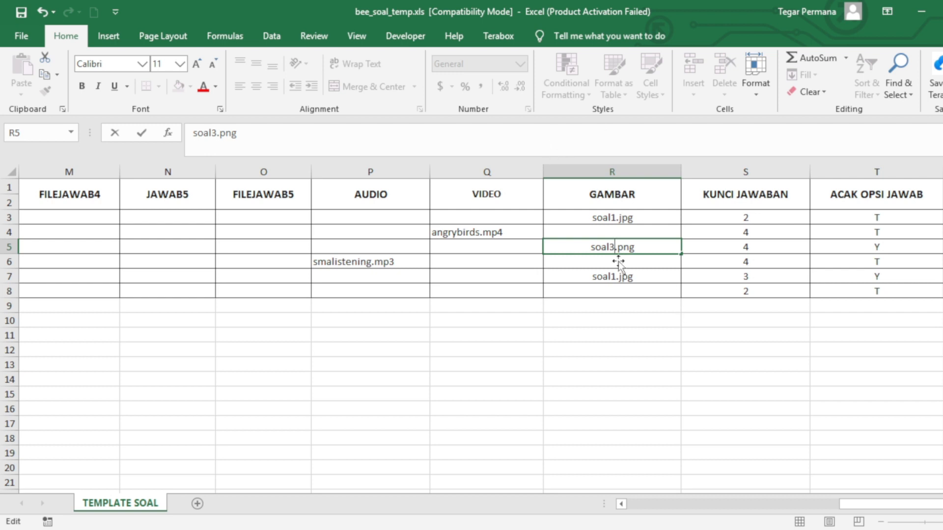
{"action": "double_click", "coordinate": [615, 276]}
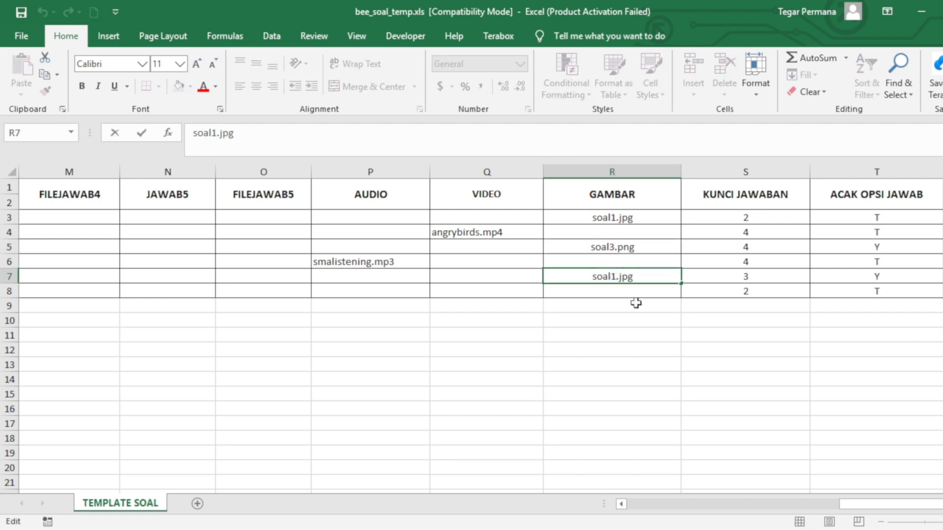
{"action": "key", "text": "BackSpace"}
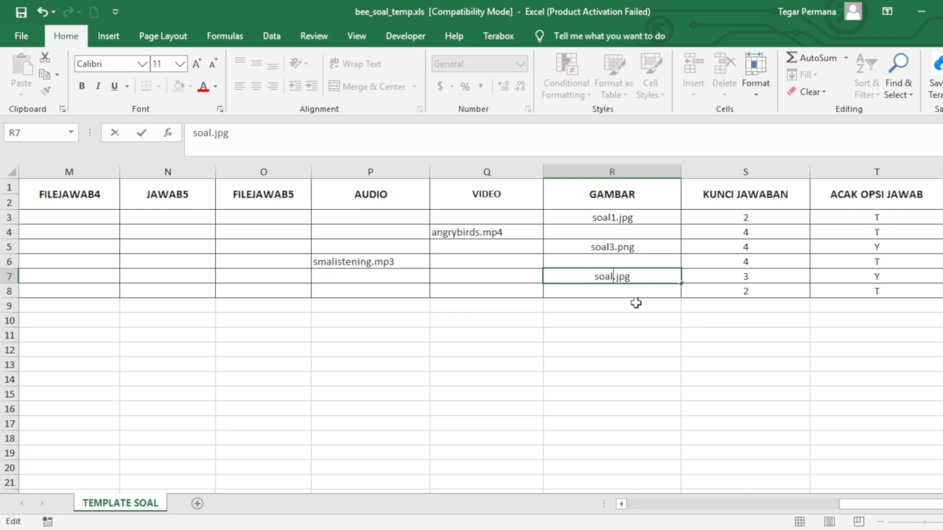
{"action": "type", "text": "5"}
{"action": "left_click", "coordinate": [624, 305]}
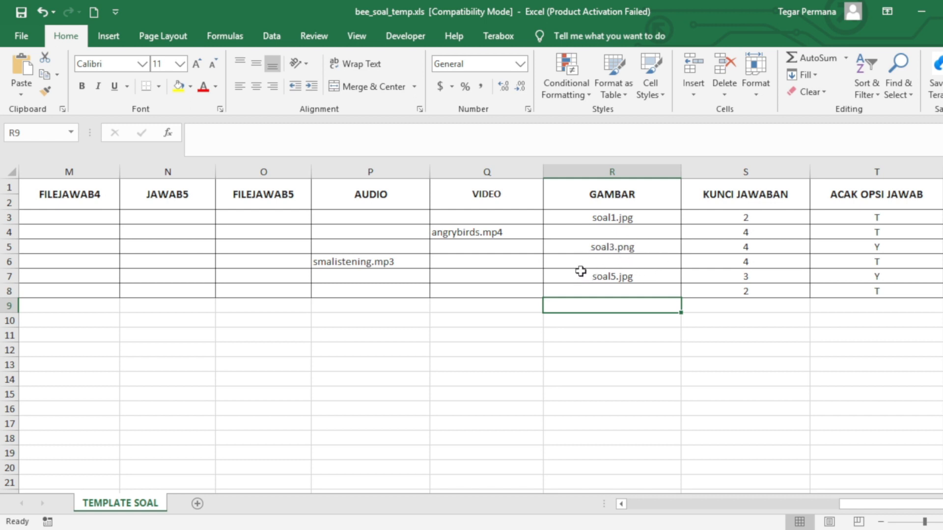
Verify soal1.jpg, soal3.png and soal5.jpg in GAMBAR rows 3, 5 and 7
{"action": "left_click", "coordinate": [622, 218]}
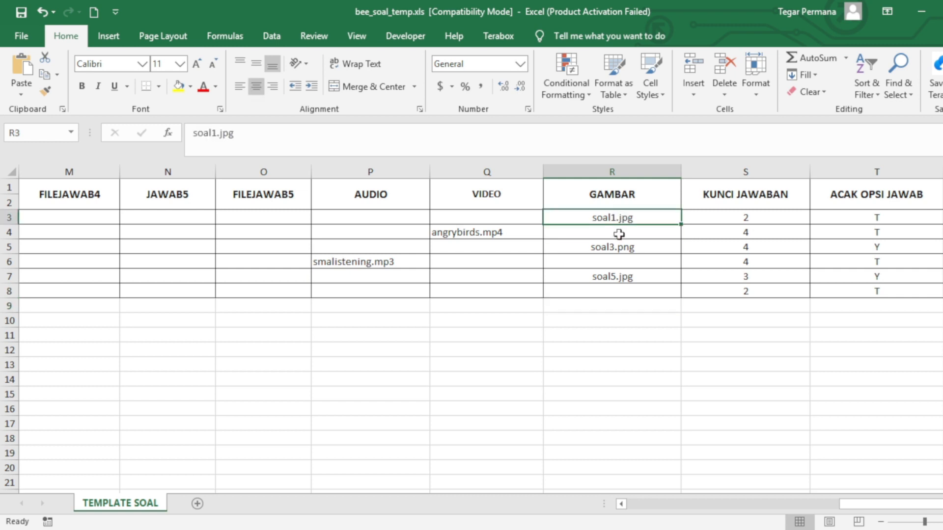
{"action": "left_click", "coordinate": [616, 248]}
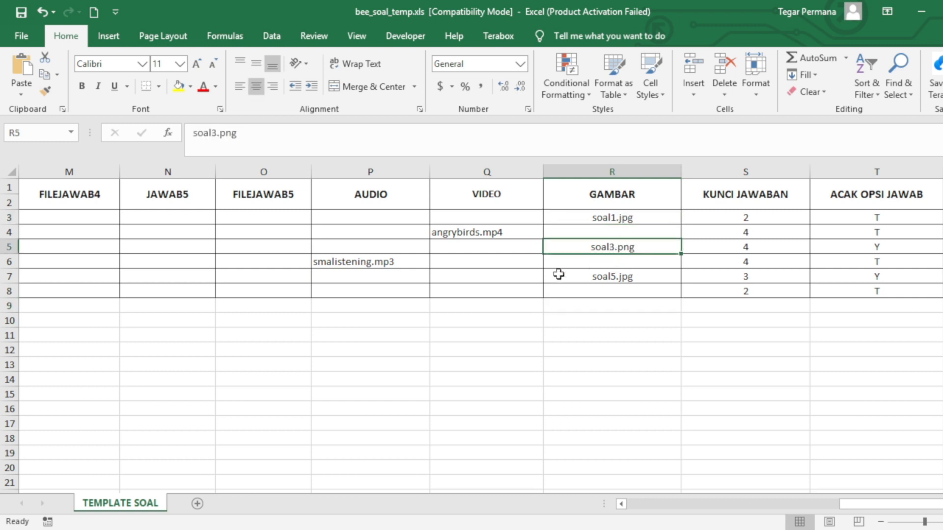
{"action": "left_click", "coordinate": [629, 278]}
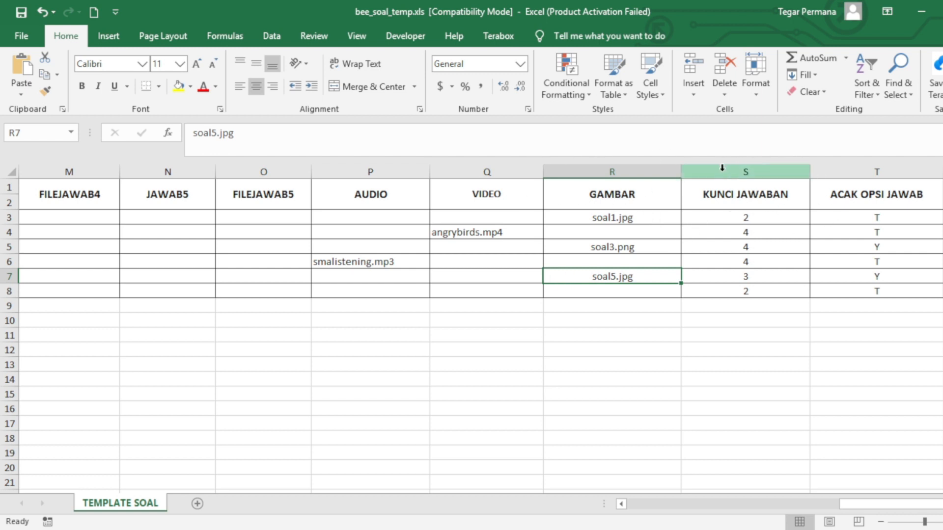
{"action": "left_click", "coordinate": [722, 168]}
{"action": "left_click_drag", "start_coordinate": [733, 196], "coordinate": [733, 289]}
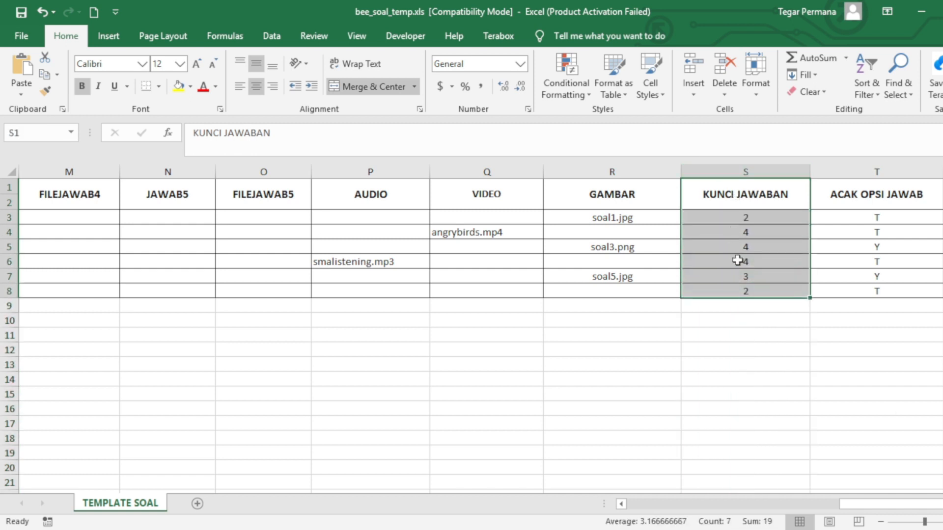
{"action": "left_click", "coordinate": [741, 173]}
{"action": "left_click", "coordinate": [734, 221]}
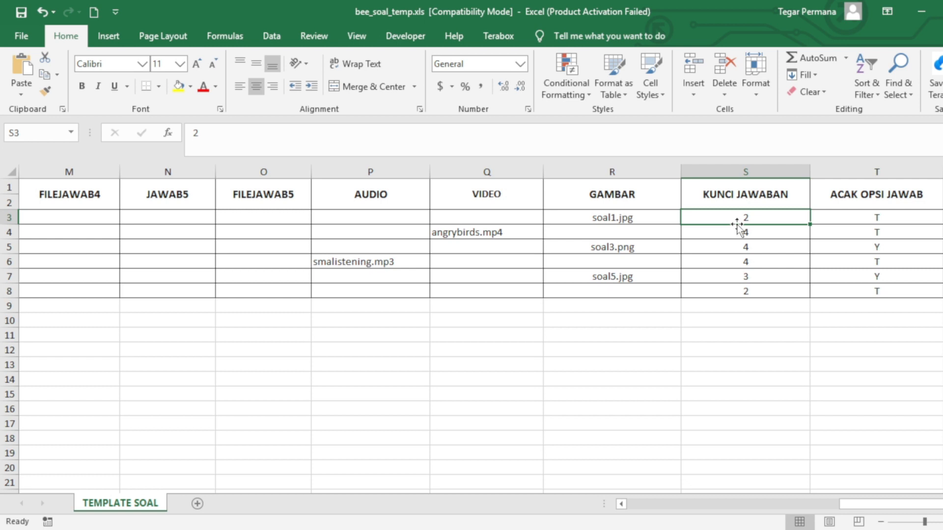
{"action": "left_click", "coordinate": [732, 233]}
{"action": "left_click", "coordinate": [734, 249]}
{"action": "left_click", "coordinate": [737, 262]}
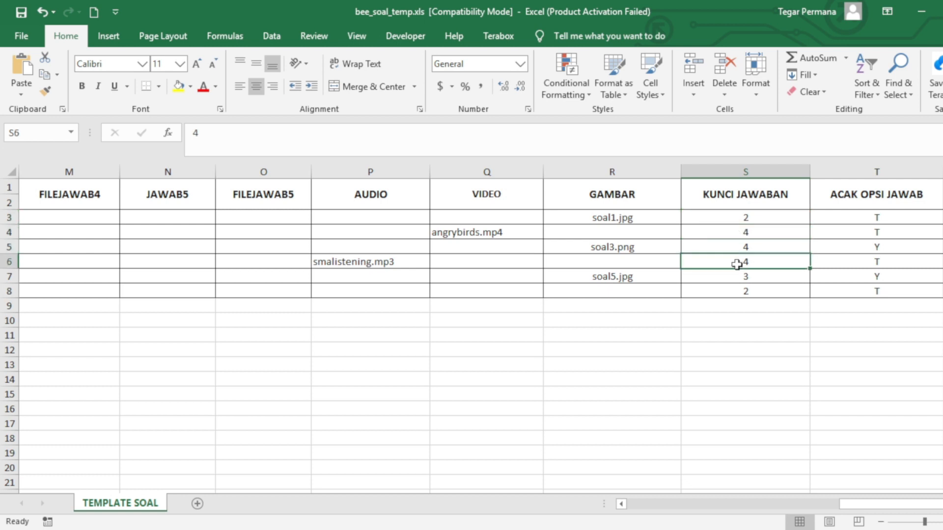
{"action": "left_click", "coordinate": [735, 276]}
{"action": "left_click", "coordinate": [738, 290]}
{"action": "left_click", "coordinate": [746, 219]}
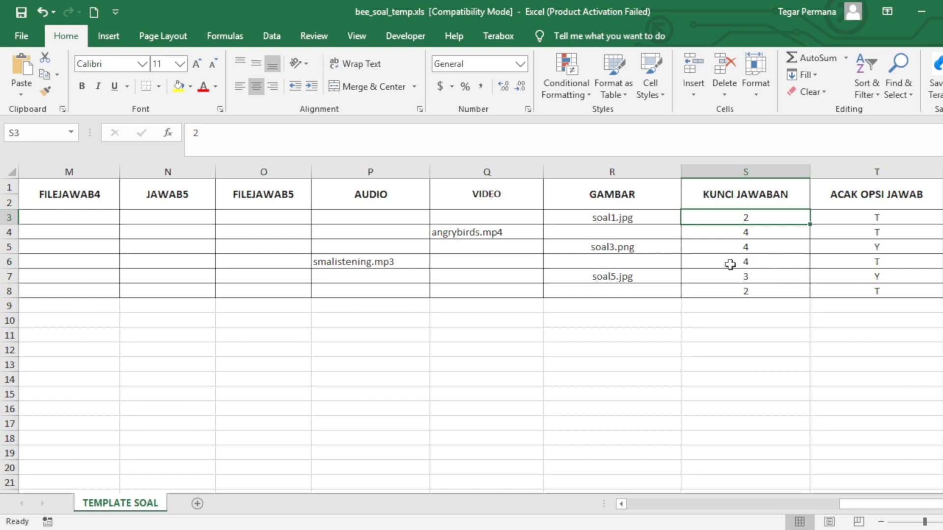
{"action": "left_click", "coordinate": [746, 236]}
{"action": "key", "text": "Down"}
{"action": "key", "text": "Down"}
{"action": "key", "text": "Down"}
{"action": "key", "text": "Down"}
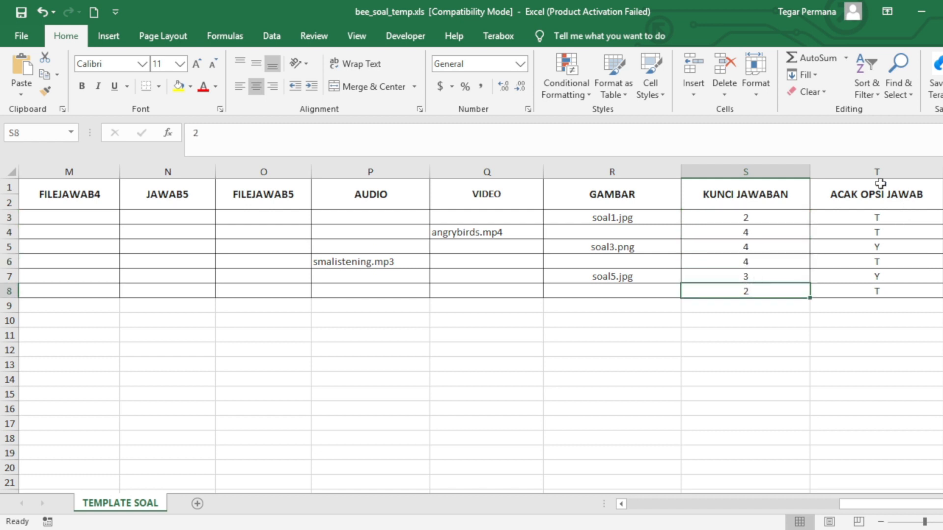
{"action": "left_click", "coordinate": [860, 167]}
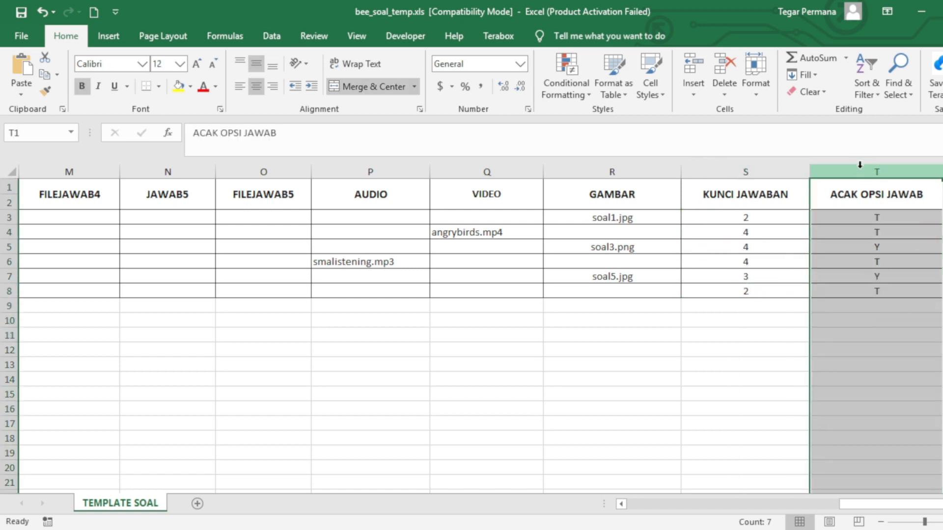
{"action": "left_click", "coordinate": [872, 198]}
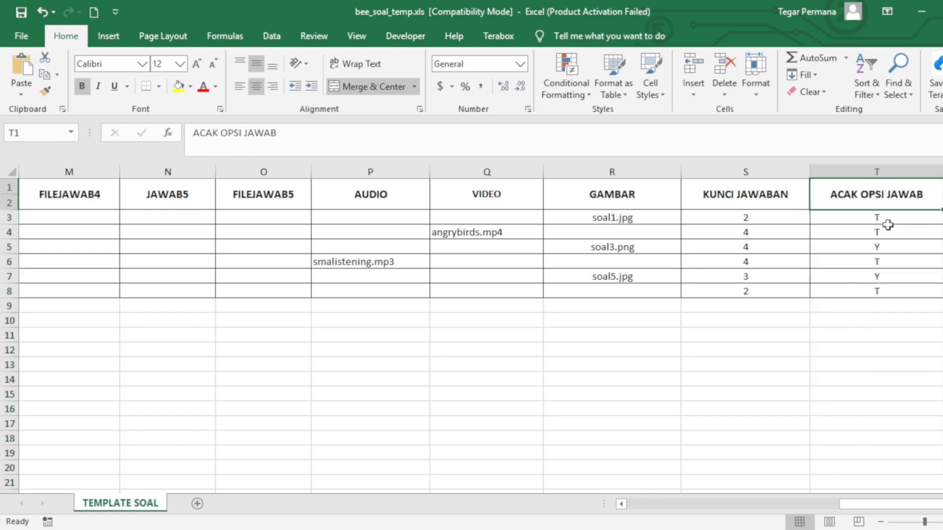
{"action": "left_click", "coordinate": [842, 216]}
{"action": "left_click", "coordinate": [842, 232]}
{"action": "left_click", "coordinate": [841, 247]}
{"action": "left_click", "coordinate": [842, 262]}
{"action": "left_click", "coordinate": [841, 277]}
{"action": "left_click", "coordinate": [842, 290]}
{"action": "left_click", "coordinate": [842, 243]}
{"action": "left_click", "coordinate": [848, 203]}
{"action": "left_click", "coordinate": [857, 217]}
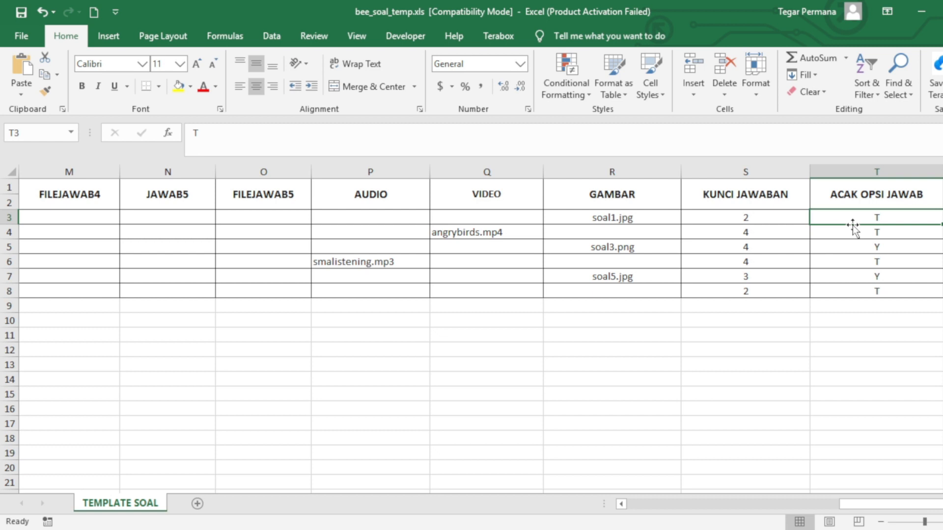
{"action": "left_click", "coordinate": [857, 228]}
{"action": "left_click", "coordinate": [861, 215]}
{"action": "left_click", "coordinate": [851, 230]}
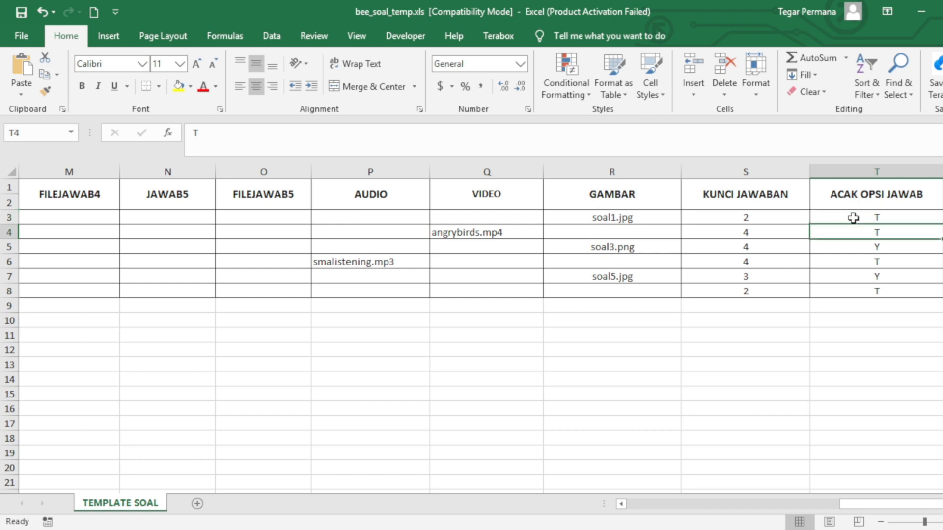
{"action": "left_click", "coordinate": [853, 216]}
{"action": "left_click", "coordinate": [863, 246]}
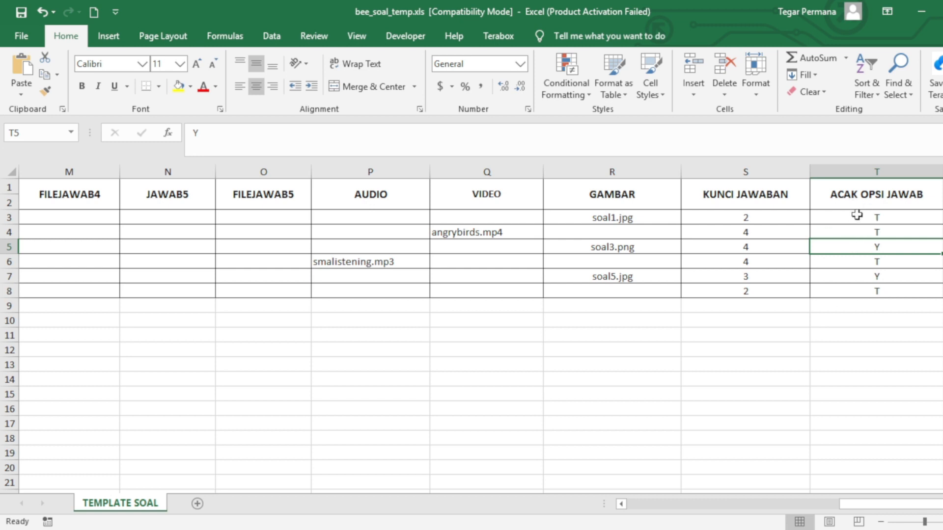
{"action": "left_click_drag", "start_coordinate": [857, 214], "coordinate": [859, 287]}
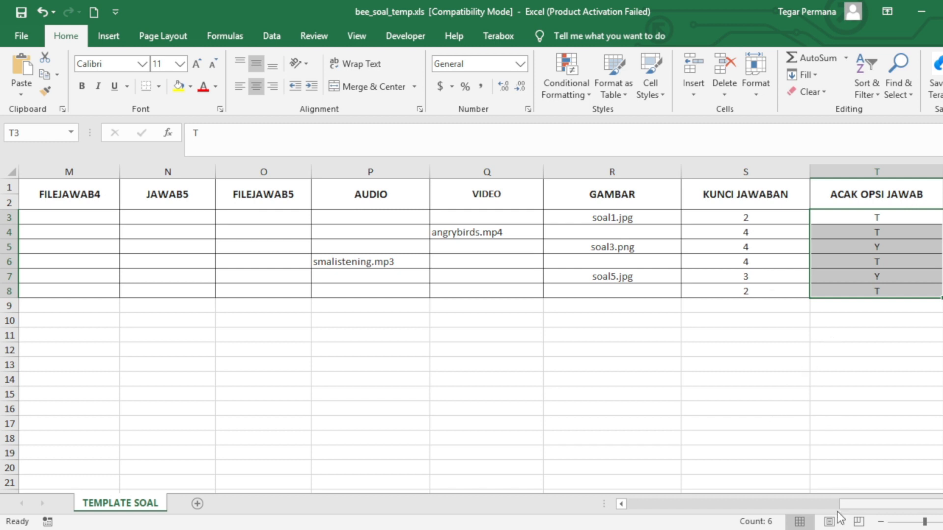
{"action": "left_click_drag", "start_coordinate": [847, 505], "coordinate": [621, 506]}
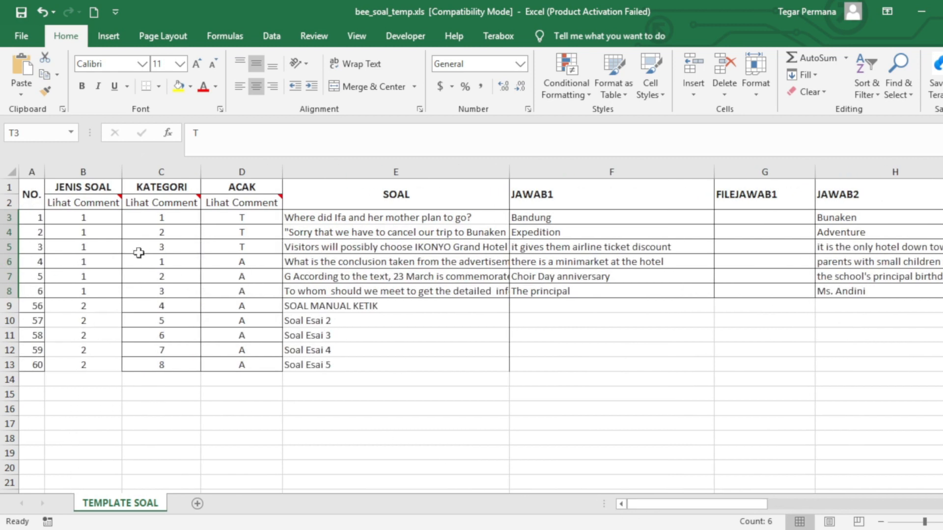
Clear the old sample question rows and number A3 and A4 as 1 and 2
{"action": "left_click_drag", "start_coordinate": [38, 217], "coordinate": [911, 362]}
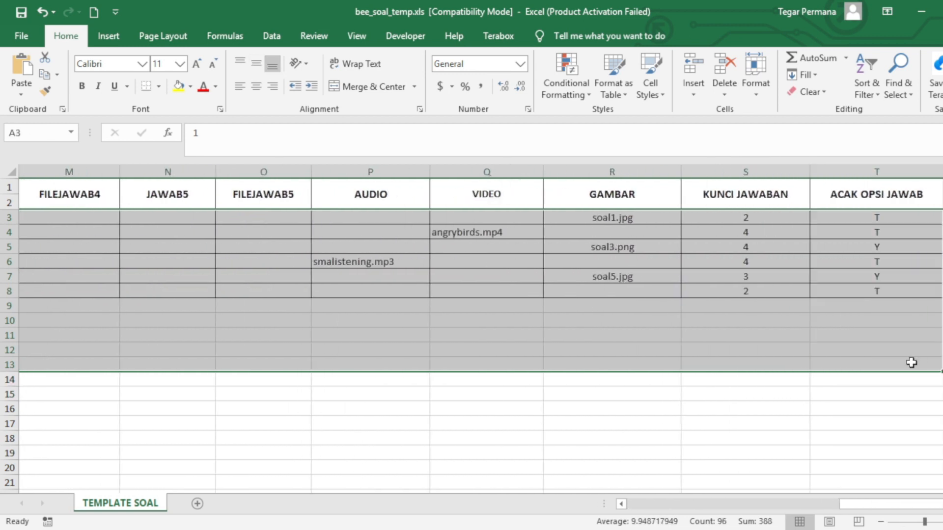
{"action": "key", "text": "Delete"}
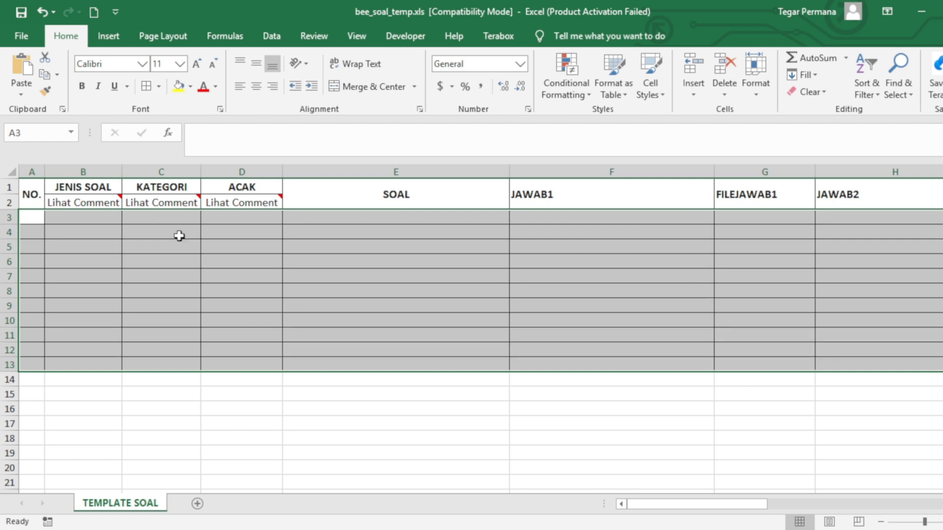
{"action": "left_click", "coordinate": [283, 291]}
{"action": "left_click", "coordinate": [35, 218]}
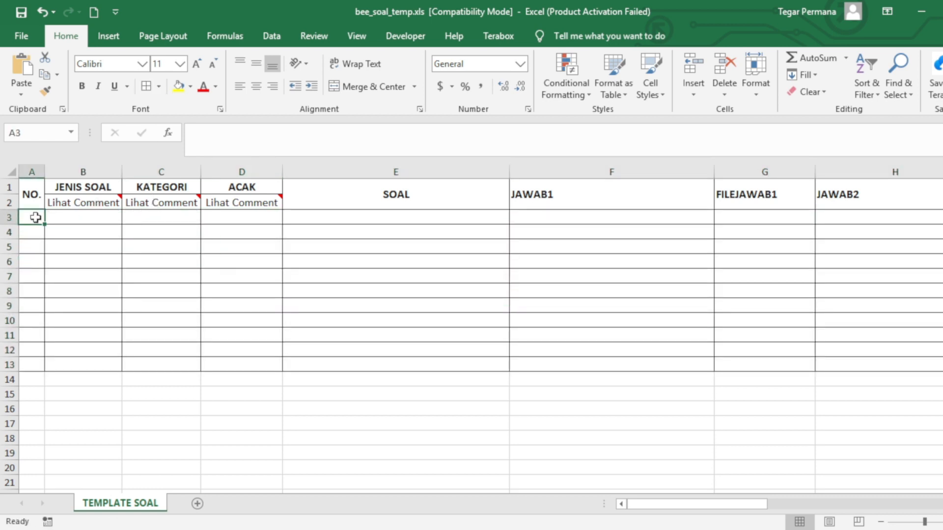
{"action": "type", "text": "1"}
{"action": "left_click", "coordinate": [29, 232]}
{"action": "type", "text": "2"}
{"action": "left_click", "coordinate": [49, 244]}
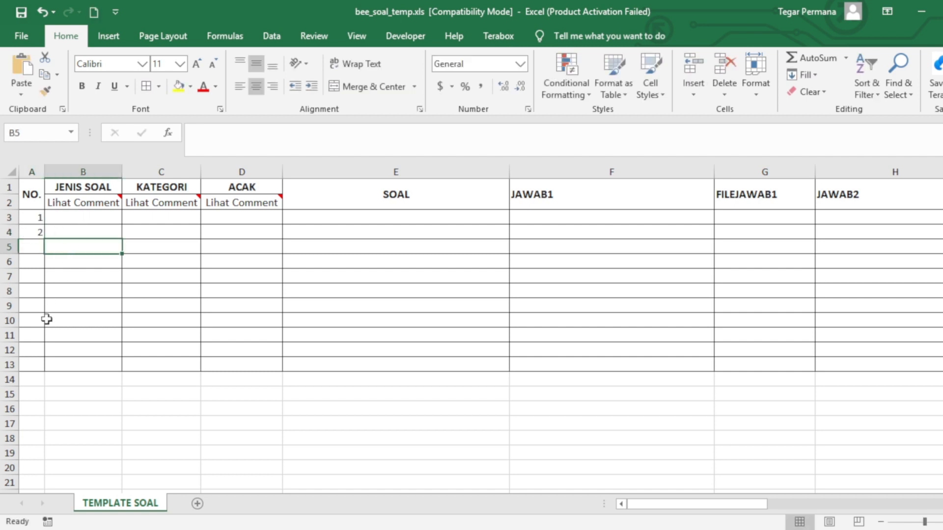
{"action": "left_click", "coordinate": [48, 276]}
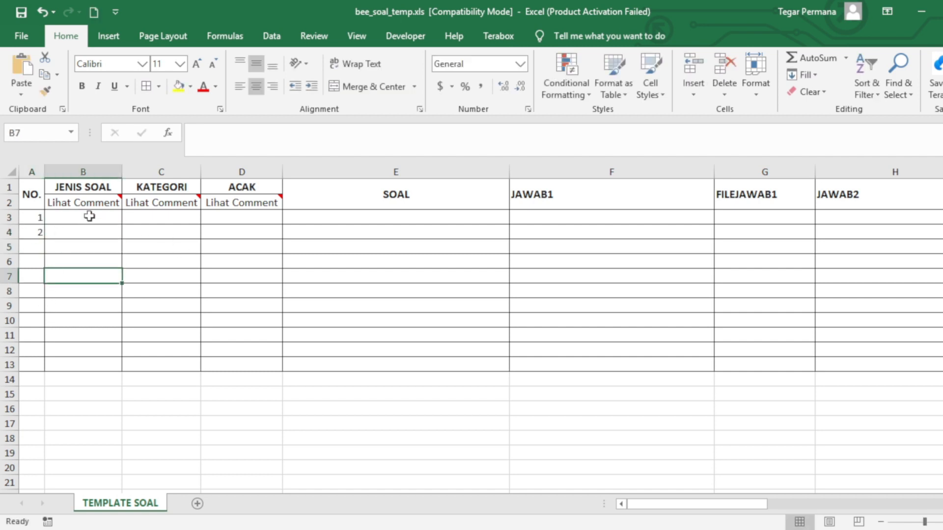
Select SOAL cells E3:E4 and switch to the Word question document
{"action": "left_click", "coordinate": [342, 222]}
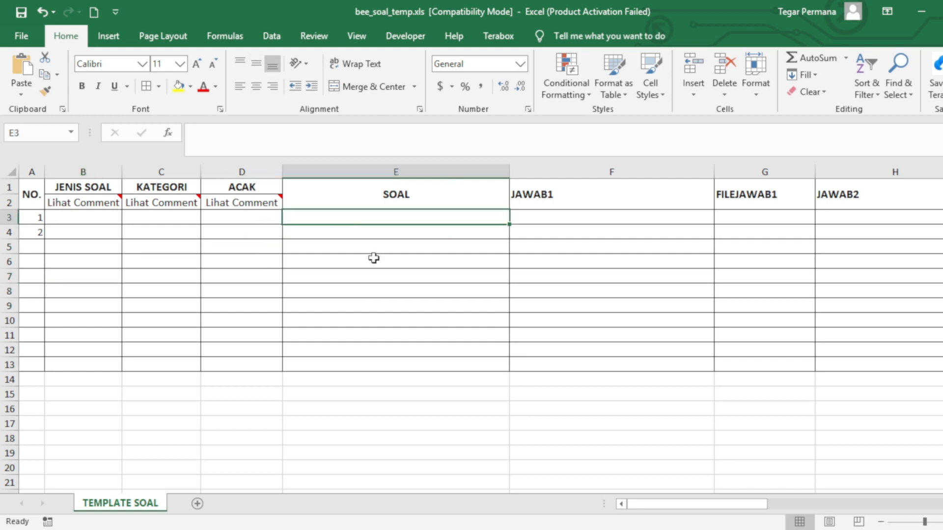
{"action": "left_click_drag", "start_coordinate": [401, 216], "coordinate": [404, 229]}
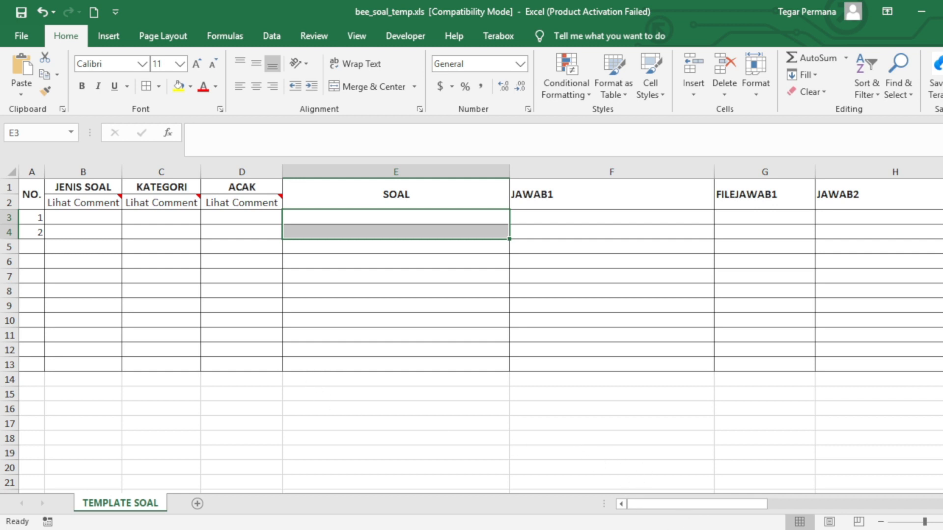
{"action": "key", "text": "alt+Tab"}
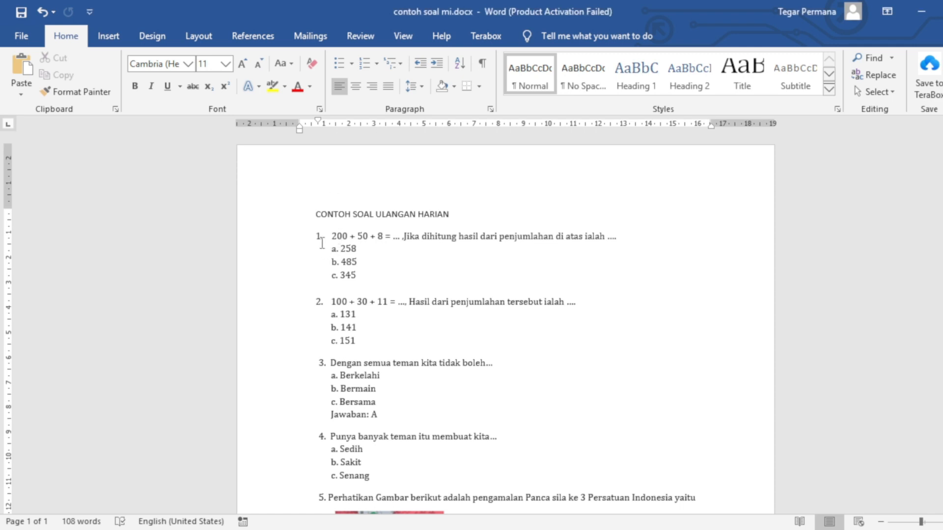
Copy question 1 (200 + 50 + 8) from Word into Excel cell E3
{"action": "left_click_drag", "start_coordinate": [329, 236], "coordinate": [480, 290]}
{"action": "left_click_drag", "start_coordinate": [332, 302], "coordinate": [364, 350]}
{"action": "left_click_drag", "start_coordinate": [332, 231], "coordinate": [620, 243]}
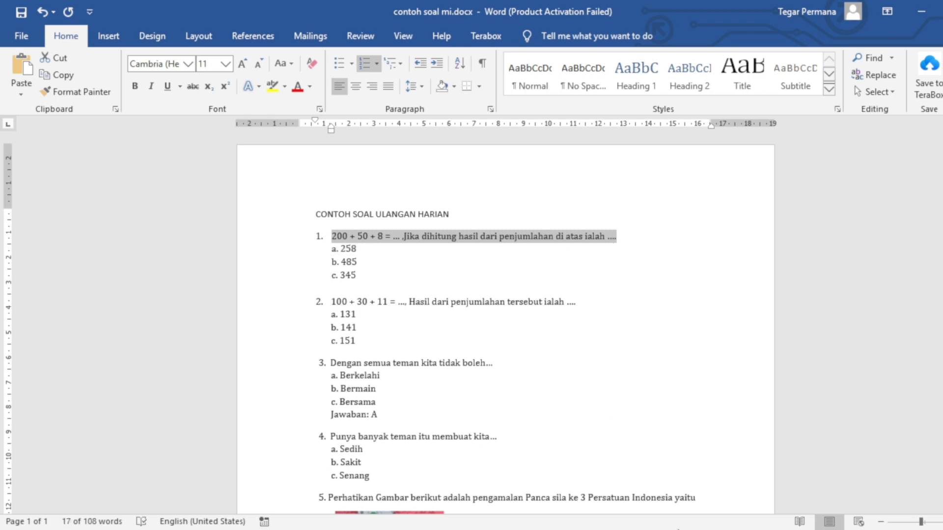
{"action": "key", "text": "alt+Tab"}
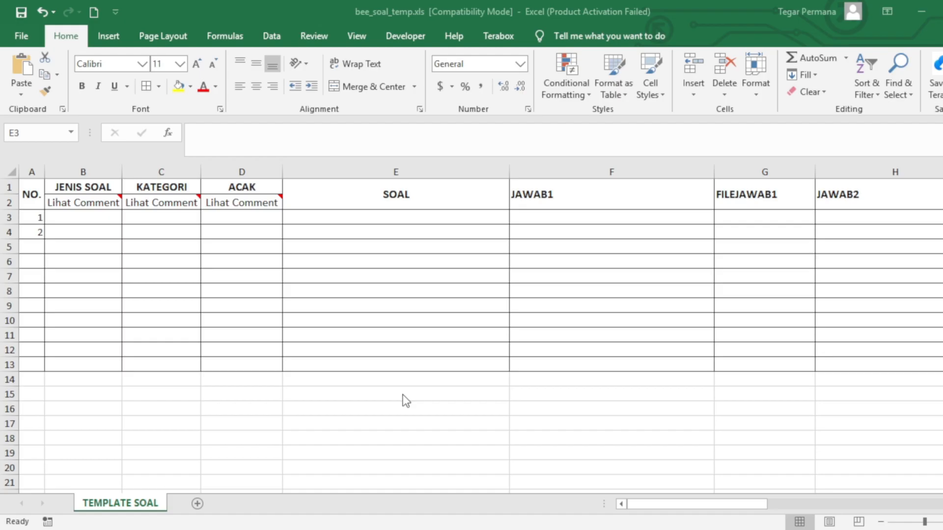
{"action": "double_click", "coordinate": [296, 215]}
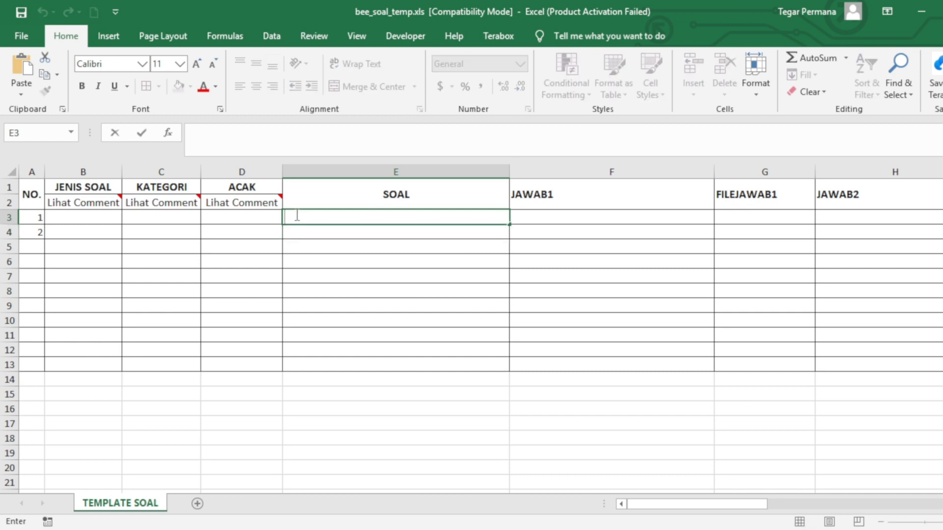
{"action": "type", "text": "1. 200 + 50 + 8 = ... ,Jika dihitung hasil dari penjumlahan di atas ialah ...."}
{"action": "left_click", "coordinate": [346, 276]}
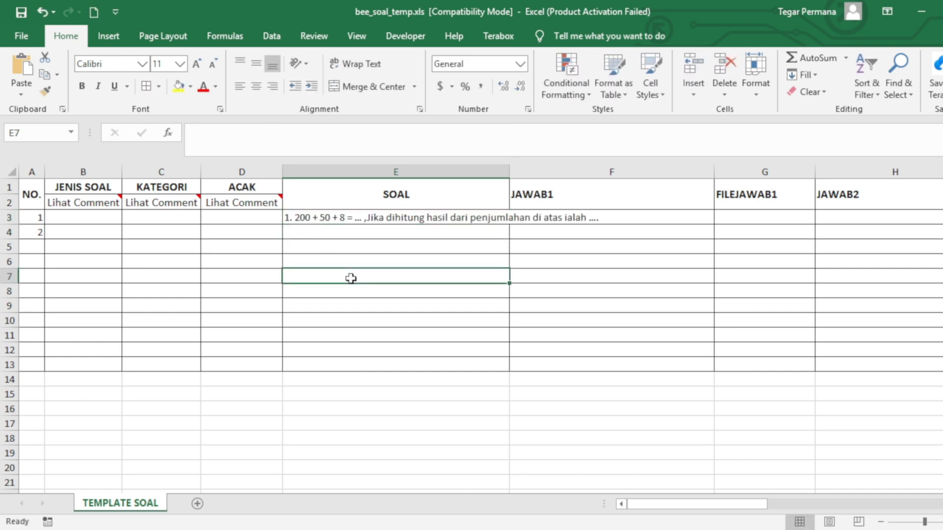
Enter JENIS SOAL 1, KATEGORI 2 and ACAK T for question 1 in B3:D3
{"action": "left_click", "coordinate": [74, 219]}
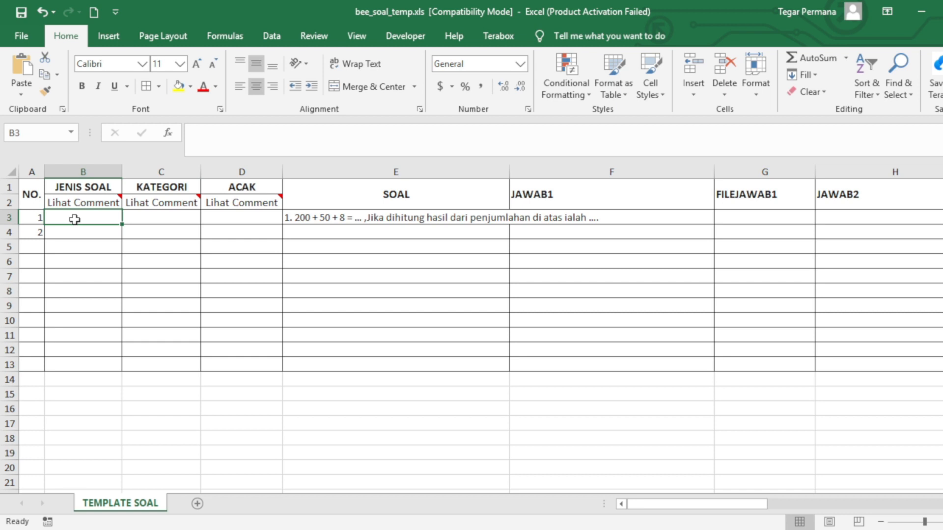
{"action": "type", "text": "1"}
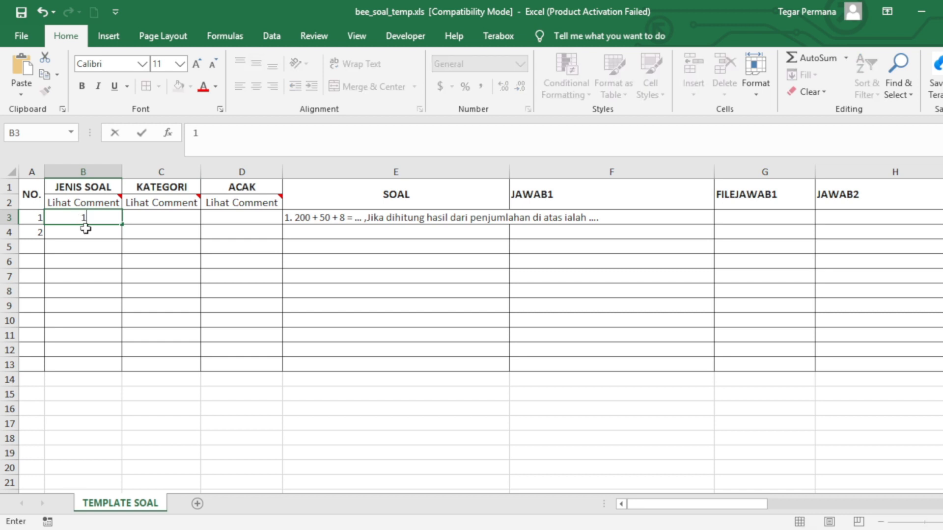
{"action": "left_click", "coordinate": [153, 219]}
{"action": "type", "text": "2"}
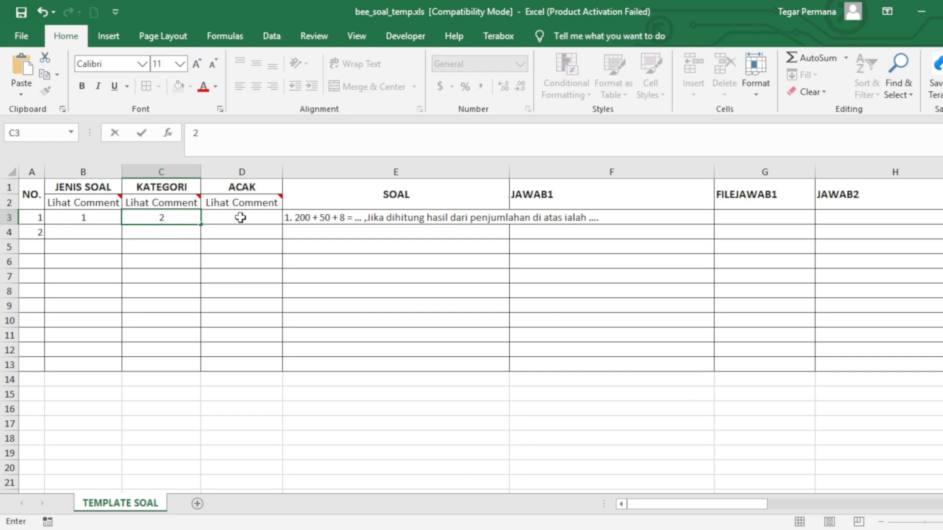
{"action": "left_click", "coordinate": [241, 219]}
{"action": "type", "text": "T"}
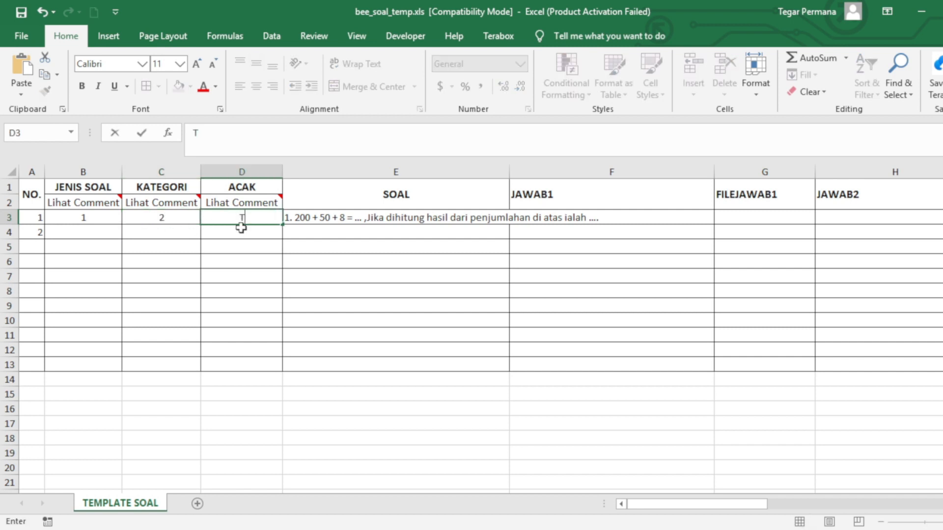
{"action": "left_click", "coordinate": [246, 266]}
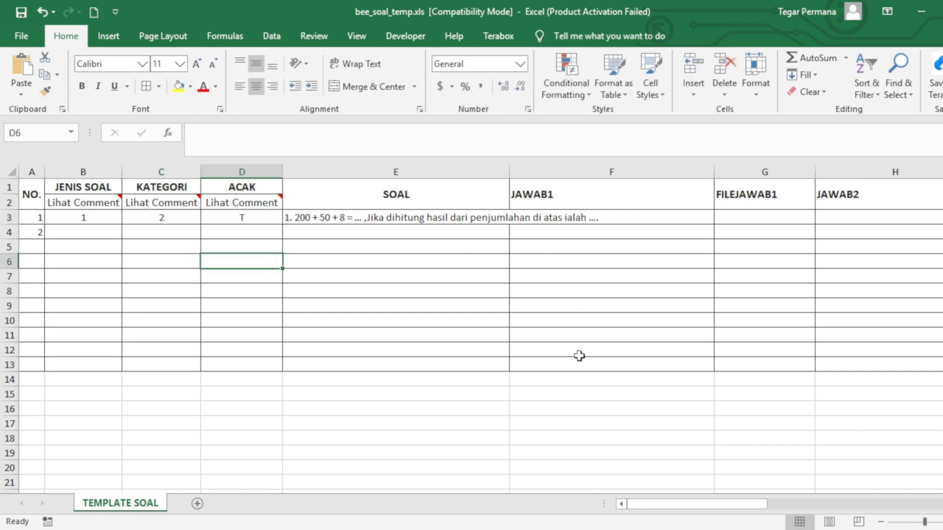
{"action": "left_click", "coordinate": [249, 214]}
{"action": "left_click_drag", "start_coordinate": [305, 222], "coordinate": [442, 328]}
{"action": "left_click_drag", "start_coordinate": [575, 224], "coordinate": [661, 224]}
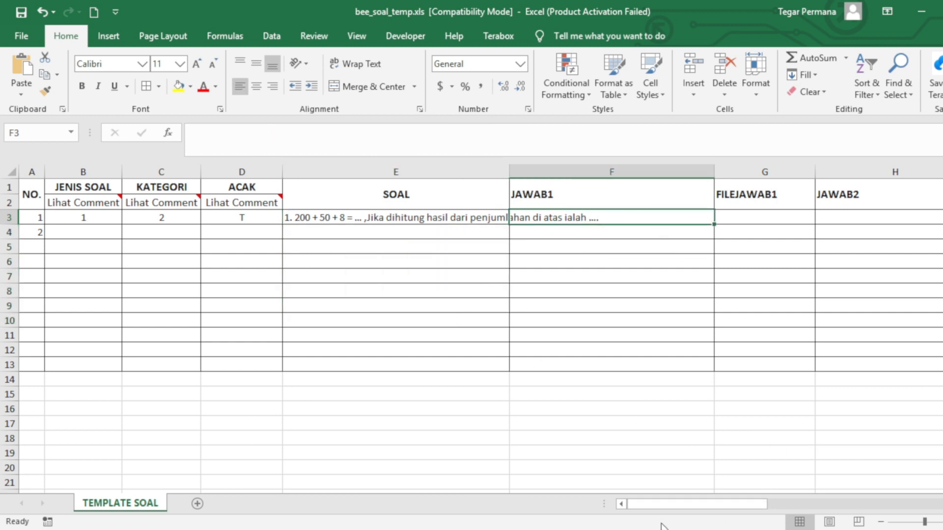
Copy option 258 from Word's question 1 and paste it into JAWAB1 cell F3
{"action": "left_click", "coordinate": [640, 491]}
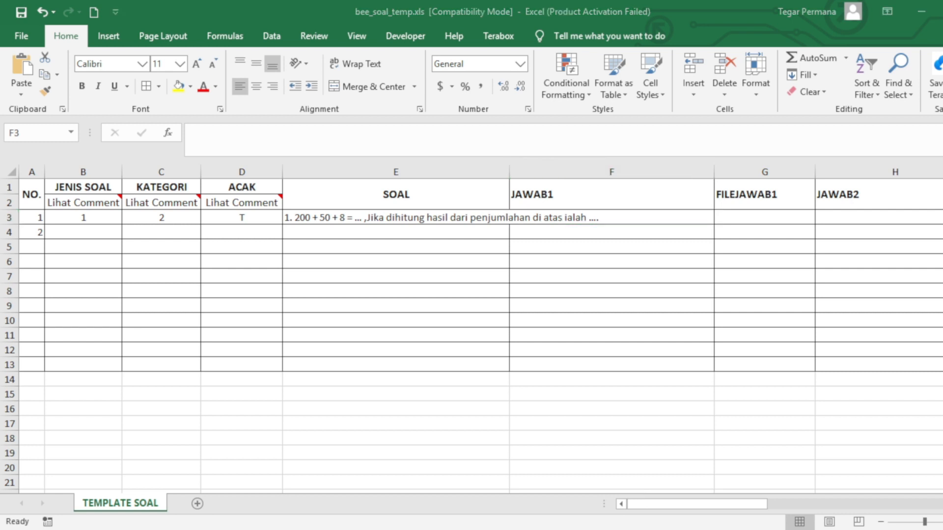
{"action": "key", "text": "alt+Tab"}
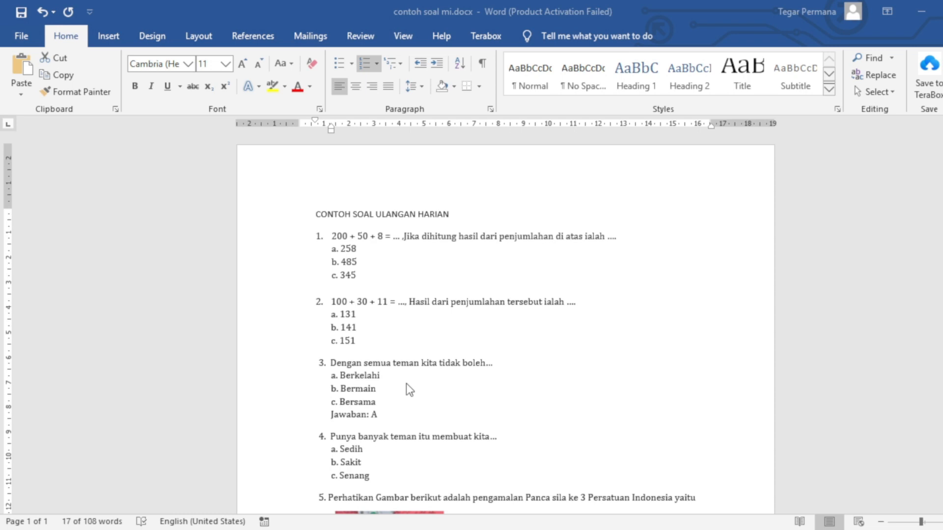
{"action": "left_click", "coordinate": [406, 384]}
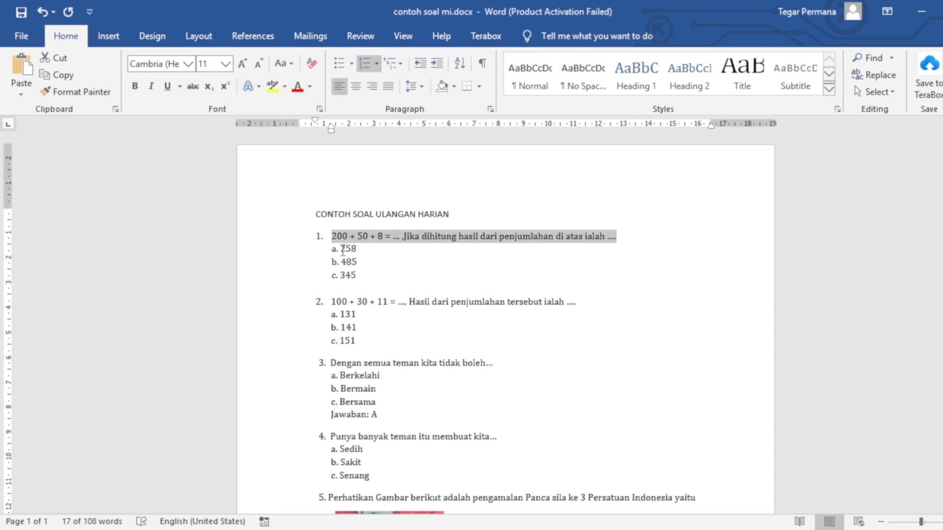
{"action": "left_click_drag", "start_coordinate": [342, 250], "coordinate": [357, 250]}
{"action": "key", "text": "ctrl+c"}
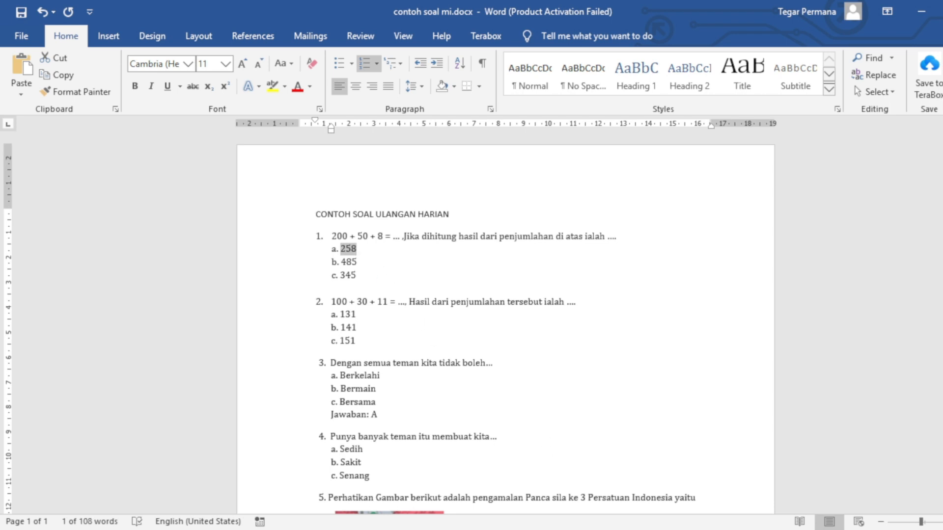
{"action": "key", "text": "alt+Tab"}
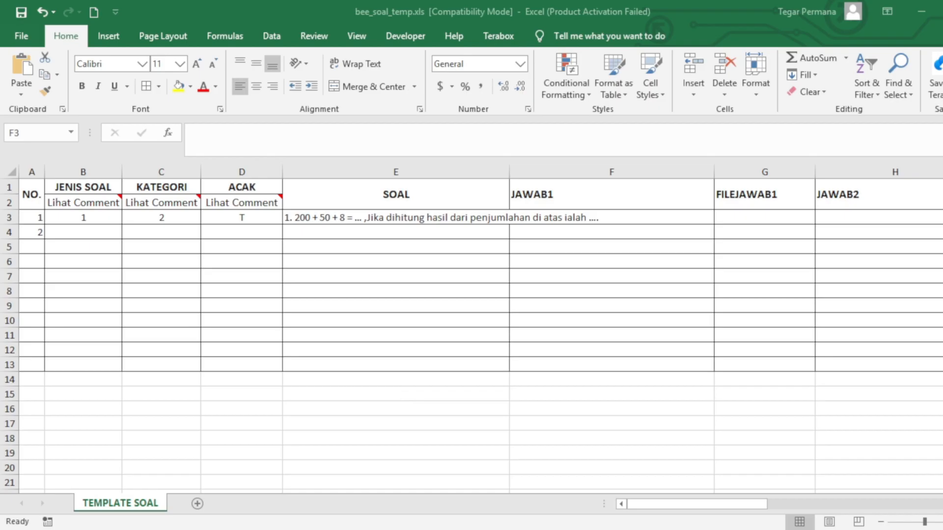
{"action": "double_click", "coordinate": [608, 217]}
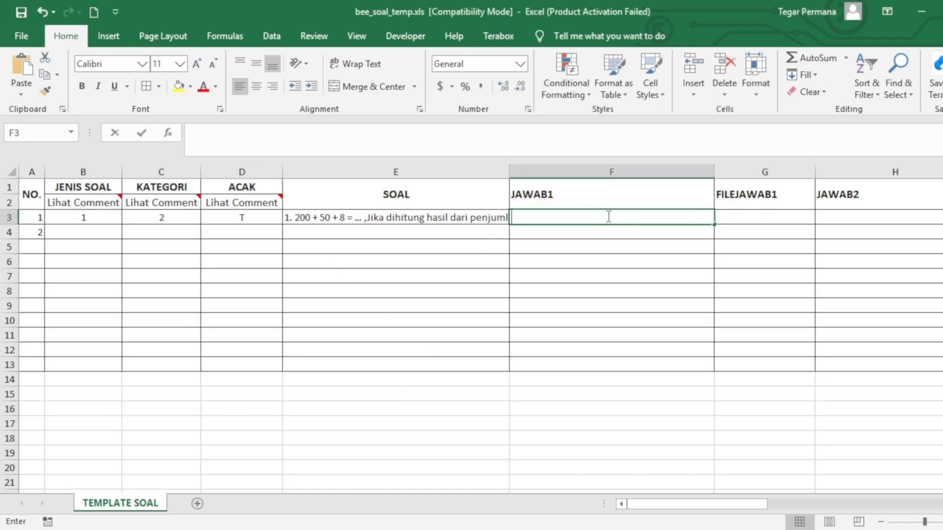
{"action": "key", "text": "ctrl+v"}
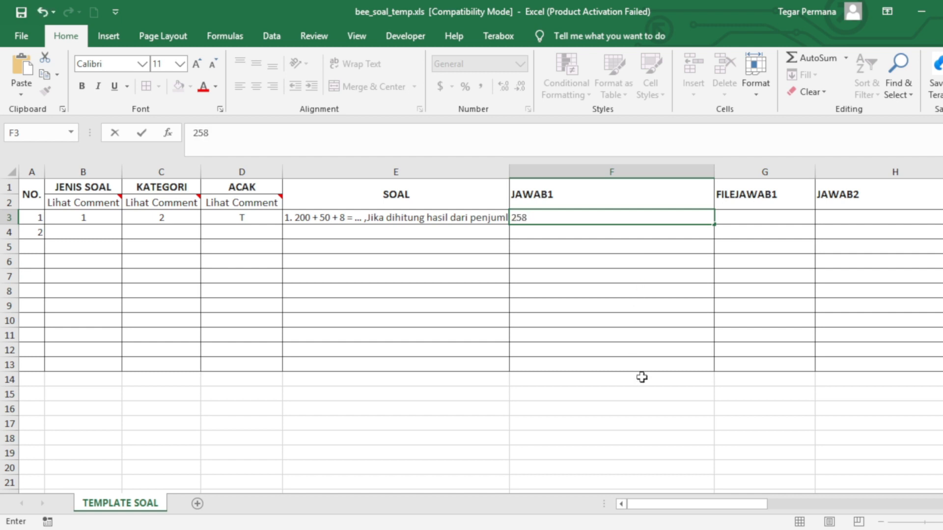
{"action": "key", "text": "alt+Tab"}
Paste 485 into JAWAB2, hide FILEJAWAB1 and FILEJAWAB2 with Ctrl+0, and narrow JAWAB1 and JAWAB2
{"action": "left_click", "coordinate": [831, 212]}
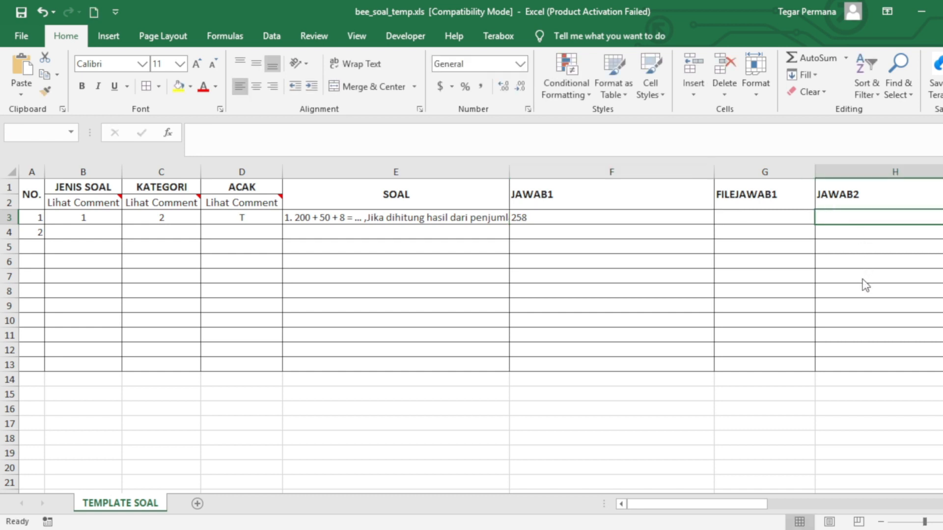
{"action": "type", "text": "485"}
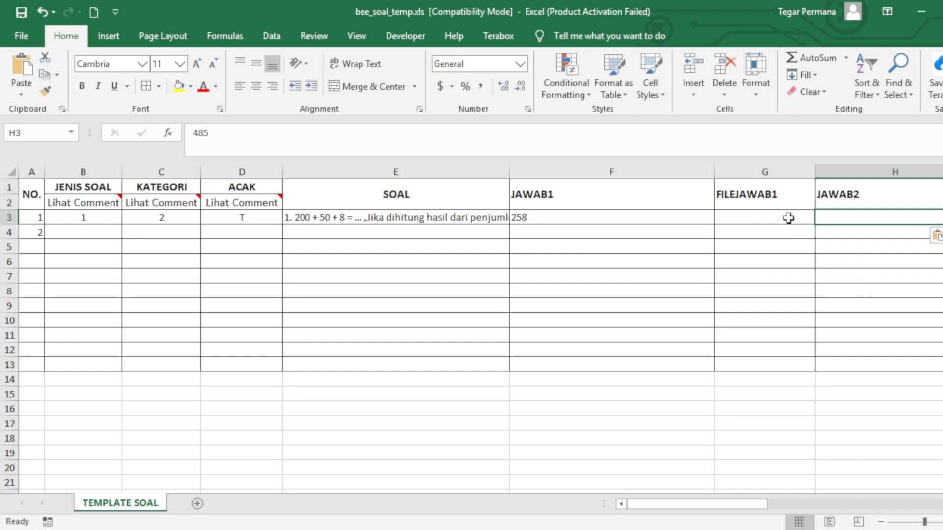
{"action": "left_click", "coordinate": [759, 166]}
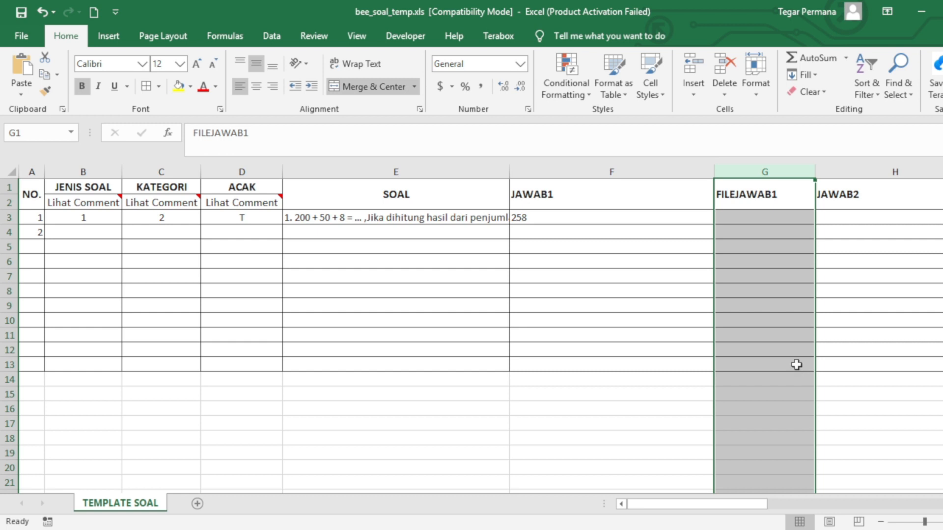
{"action": "key", "text": "ctrl+0"}
{"action": "left_click_drag", "start_coordinate": [714, 172], "coordinate": [641, 172]}
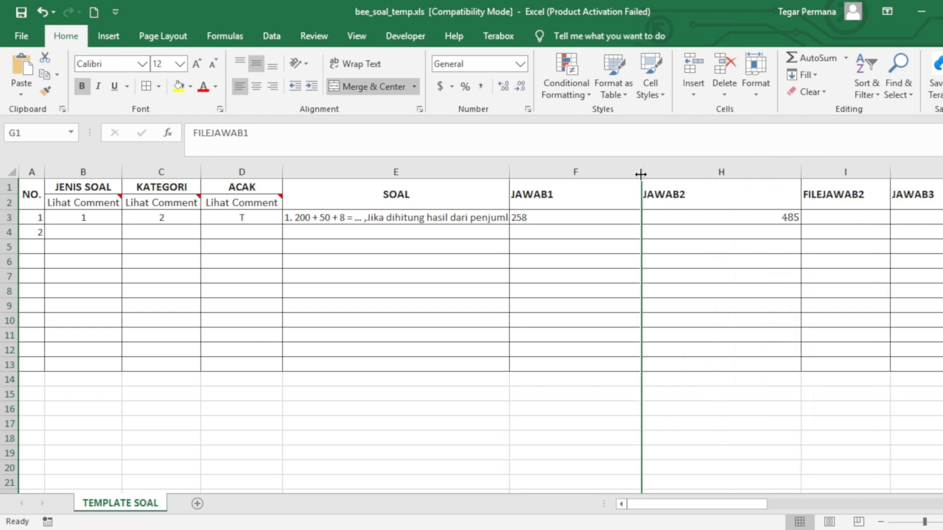
{"action": "left_click", "coordinate": [825, 172]}
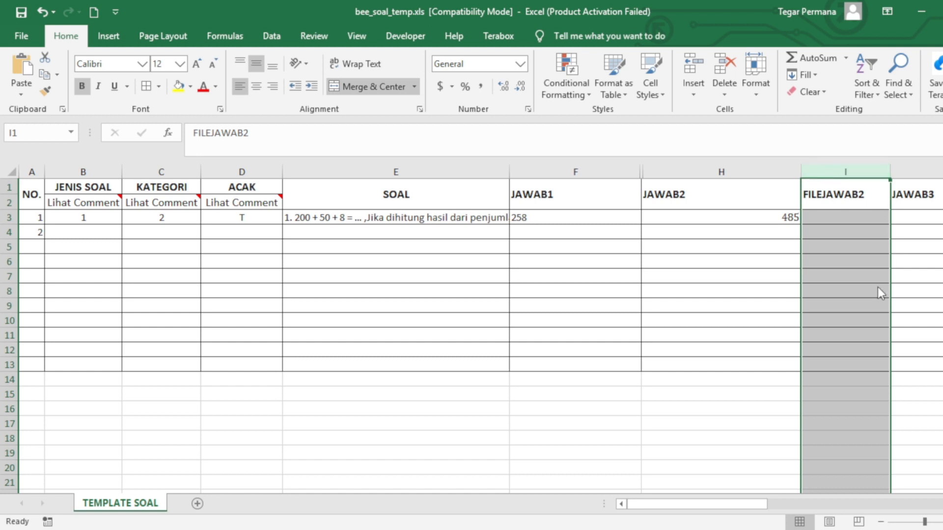
{"action": "key", "text": "ctrl+0"}
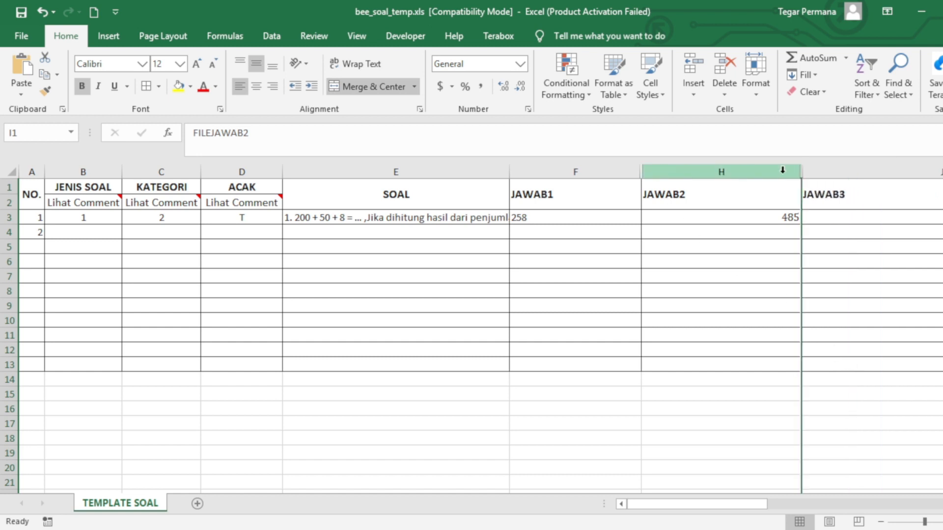
{"action": "left_click_drag", "start_coordinate": [800, 172], "coordinate": [761, 172]}
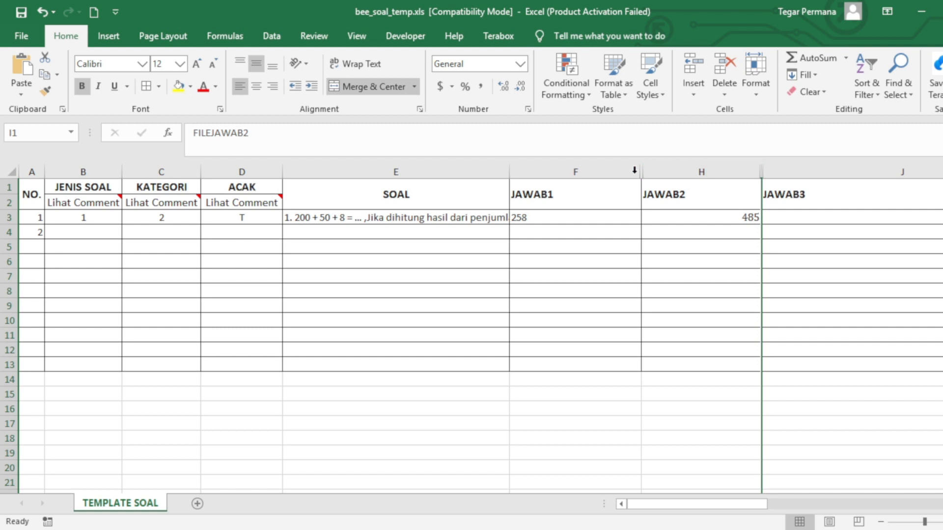
{"action": "left_click_drag", "start_coordinate": [637, 172], "coordinate": [608, 173]}
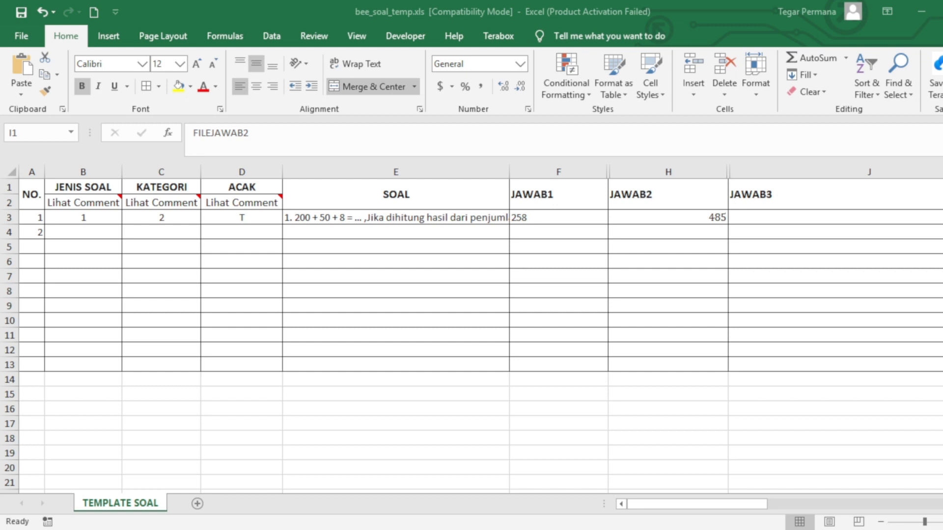
Paste the third option into JAWAB3, narrow that column, and hide FILEJAWAB3
{"action": "left_click", "coordinate": [753, 214]}
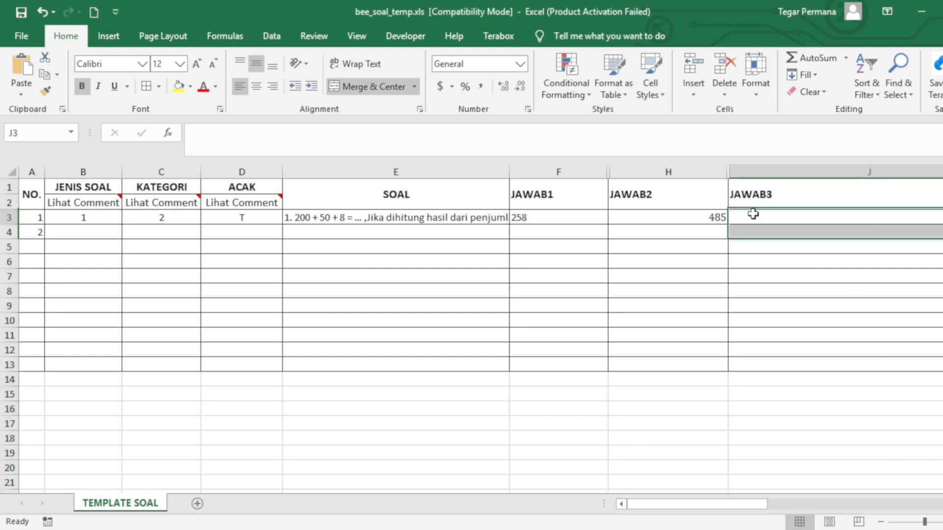
{"action": "type", "text": ". 345"}
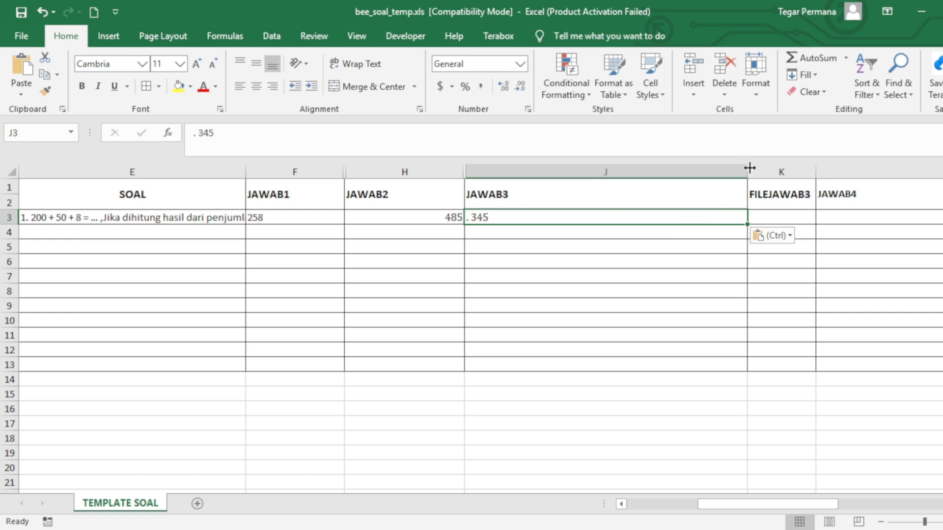
{"action": "left_click_drag", "start_coordinate": [748, 170], "coordinate": [601, 172]}
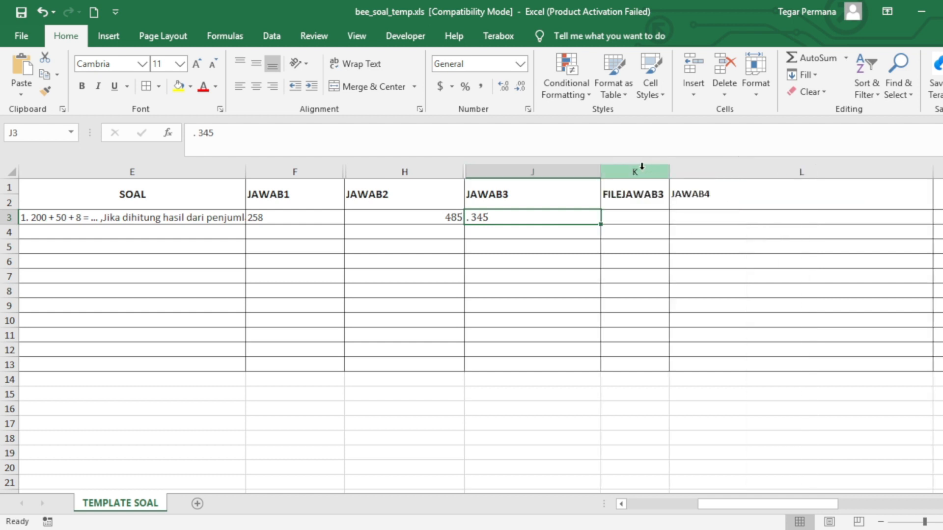
{"action": "left_click", "coordinate": [636, 169]}
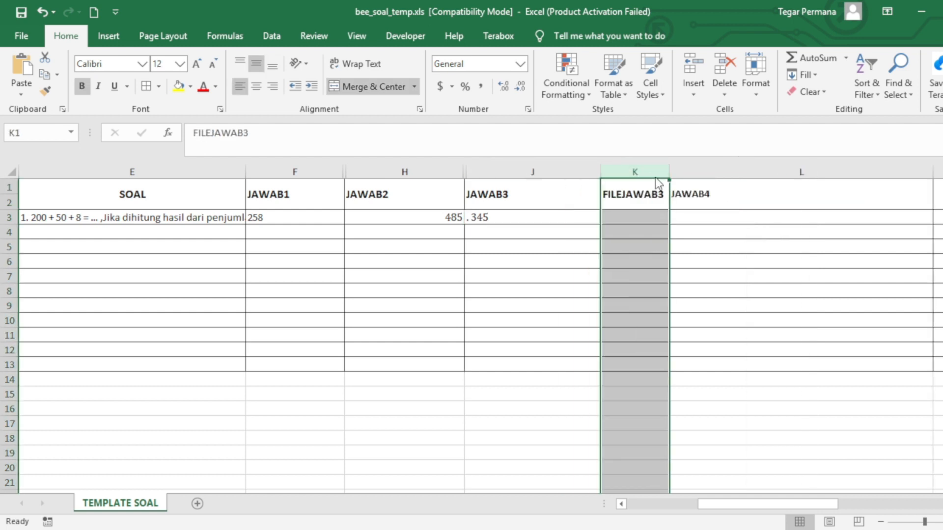
{"action": "key", "text": "ctrl+0"}
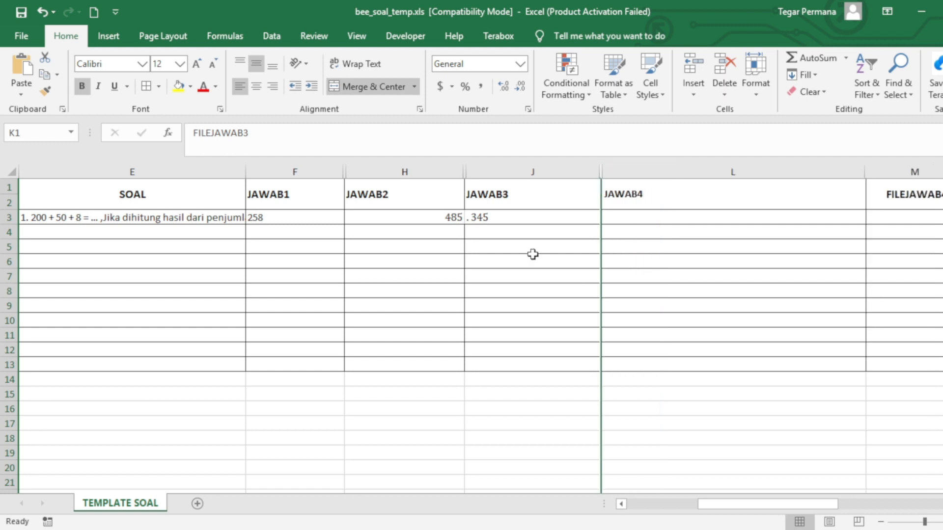
{"action": "left_click", "coordinate": [493, 245]}
Remove the leading '. ' so JAWAB3 reads plain 345
{"action": "left_click", "coordinate": [468, 218]}
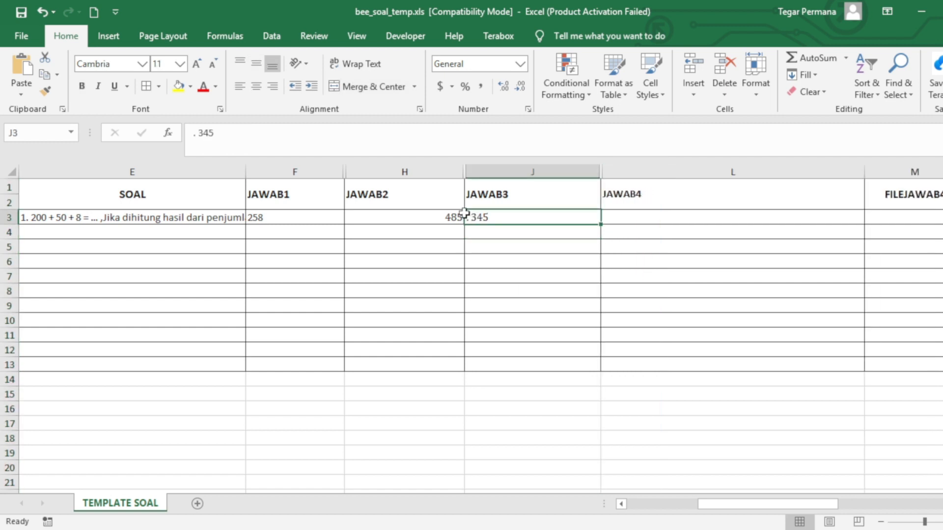
{"action": "double_click", "coordinate": [470, 214]}
{"action": "key", "text": "BackSpace"}
{"action": "key", "text": "BackSpace"}
{"action": "left_click", "coordinate": [516, 254]}
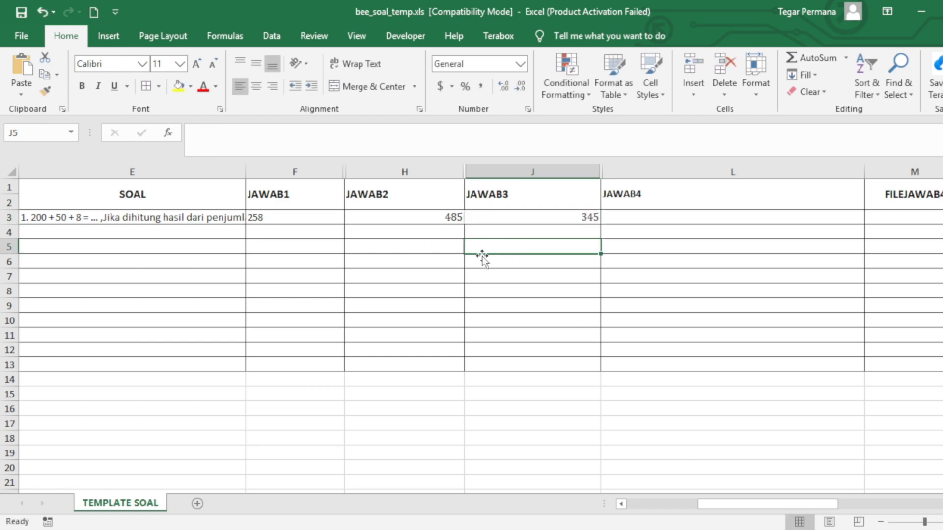
{"action": "left_click_drag", "start_coordinate": [717, 508], "coordinate": [854, 509]}
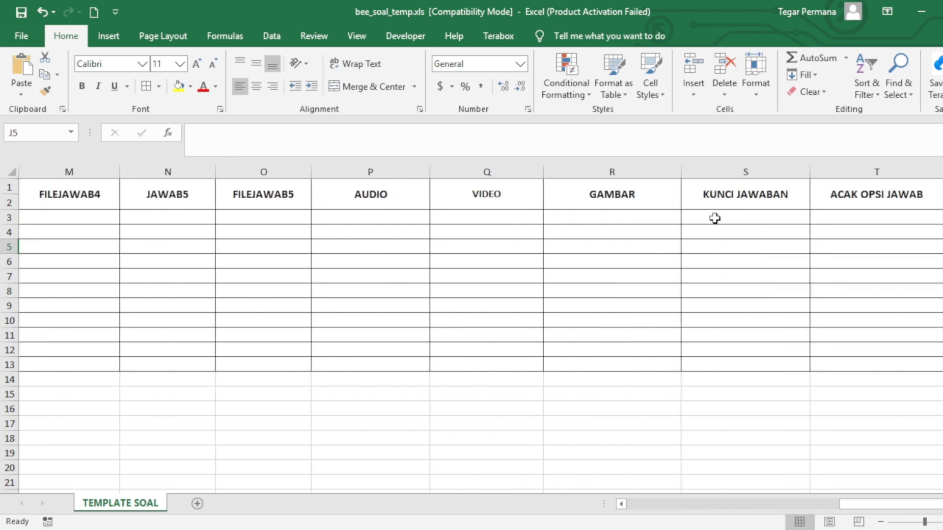
Set question 1's ACAK OPSI JAWAB to T and KUNCI JAWABAN to 1
{"action": "left_click", "coordinate": [715, 217]}
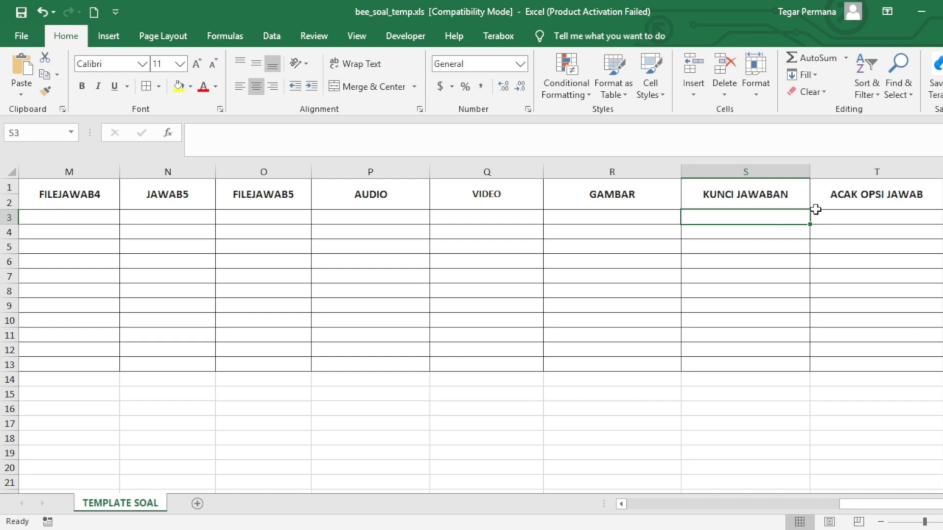
{"action": "left_click", "coordinate": [833, 217]}
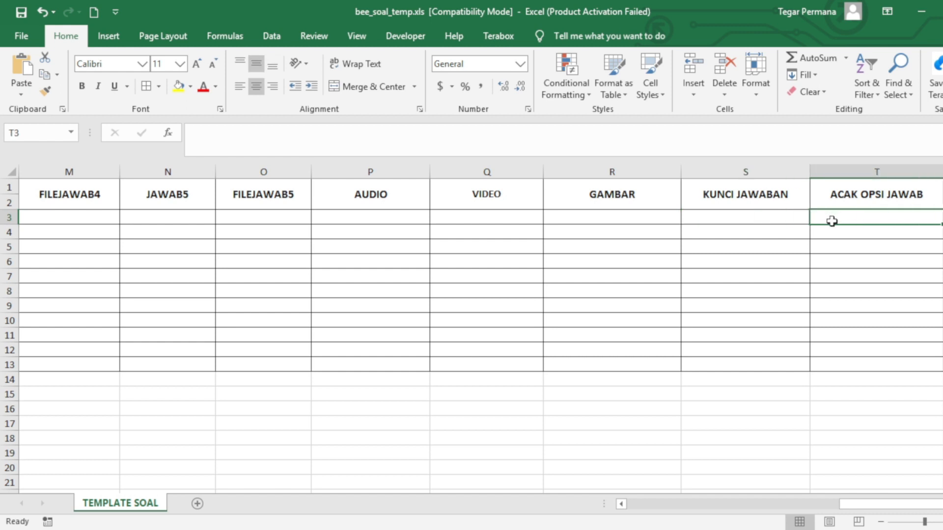
{"action": "type", "text": "T"}
{"action": "left_click", "coordinate": [804, 273]}
{"action": "left_click", "coordinate": [888, 219]}
{"action": "left_click", "coordinate": [727, 215]}
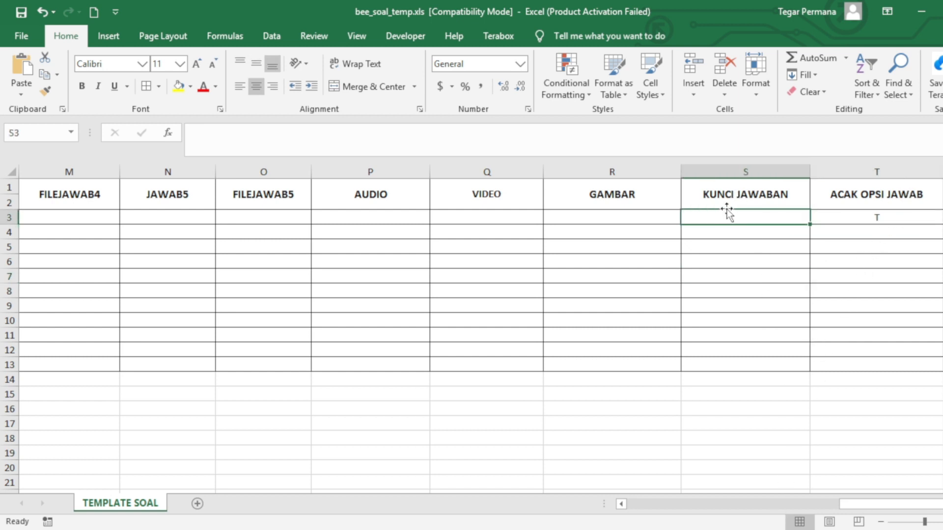
{"action": "type", "text": "1"}
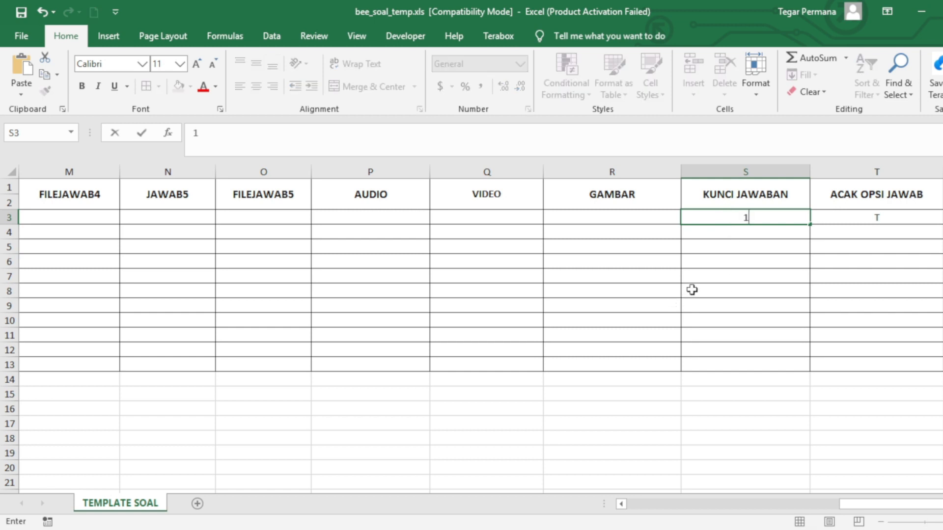
{"action": "left_click", "coordinate": [726, 231]}
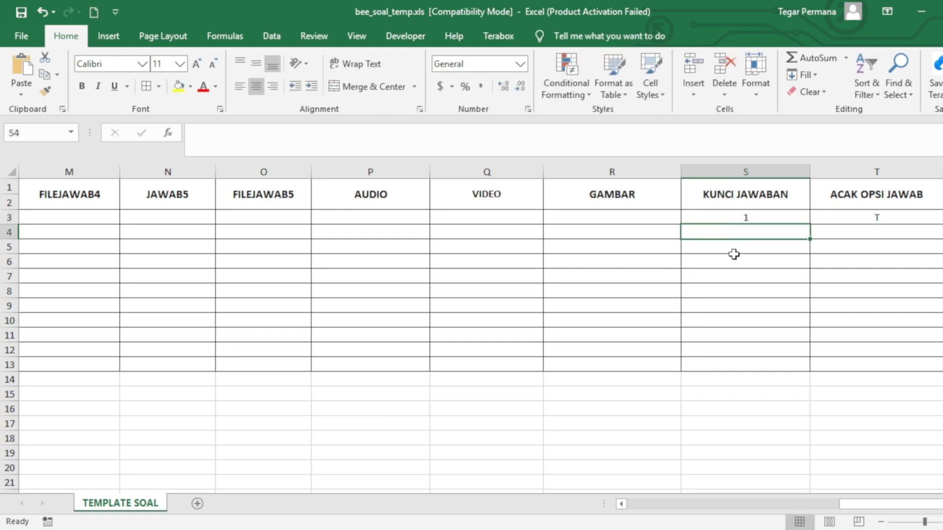
{"action": "left_click", "coordinate": [740, 217]}
{"action": "left_click", "coordinate": [738, 230]}
Scroll back to review row 3's question settings, then return to the Word document
{"action": "left_click_drag", "start_coordinate": [879, 506], "coordinate": [655, 502]}
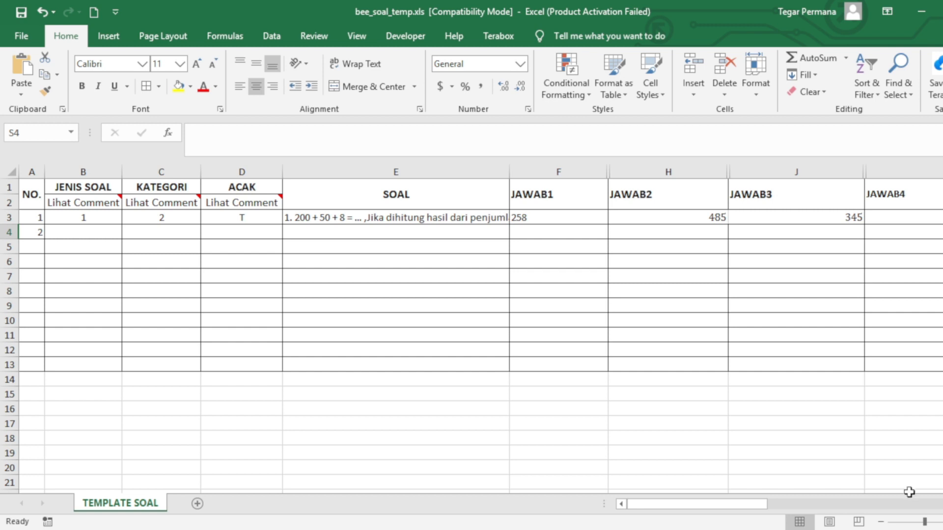
{"action": "mouse_move", "coordinate": [653, 500]}
{"action": "left_mouse_down"}
{"action": "mouse_move", "coordinate": [867, 508]}
{"action": "mouse_move", "coordinate": [641, 500]}
{"action": "left_mouse_up"}
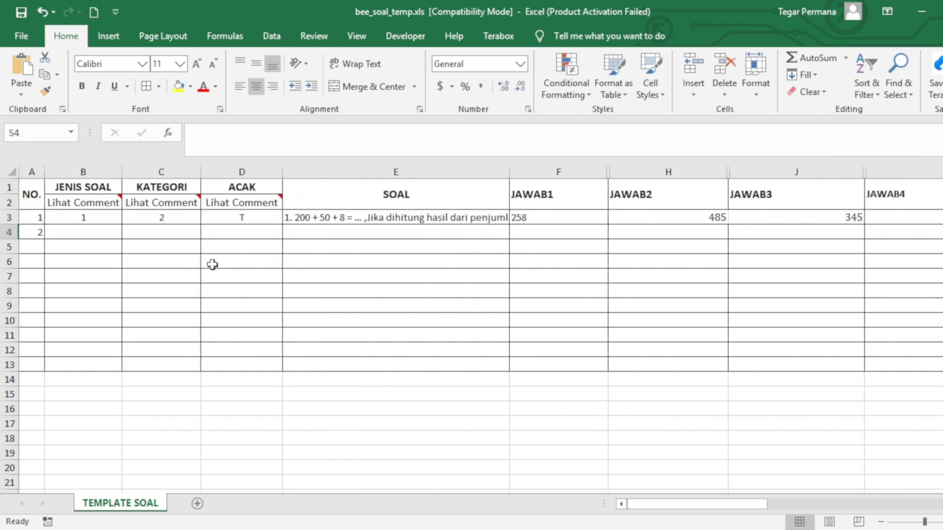
{"action": "left_click", "coordinate": [308, 217]}
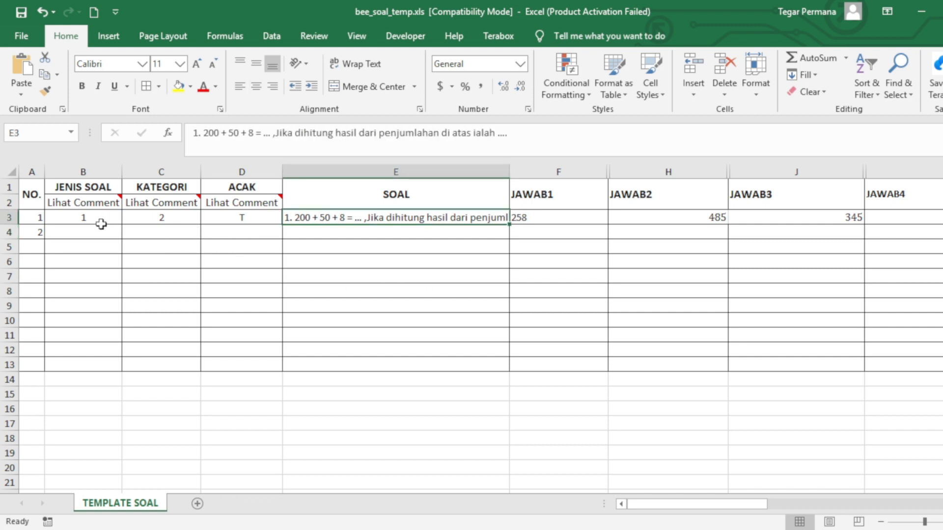
{"action": "left_click_drag", "start_coordinate": [82, 218], "coordinate": [326, 216]}
{"action": "left_click", "coordinate": [387, 223]}
{"action": "left_click_drag", "start_coordinate": [658, 504], "coordinate": [638, 523]}
{"action": "key", "text": "alt+Tab"}
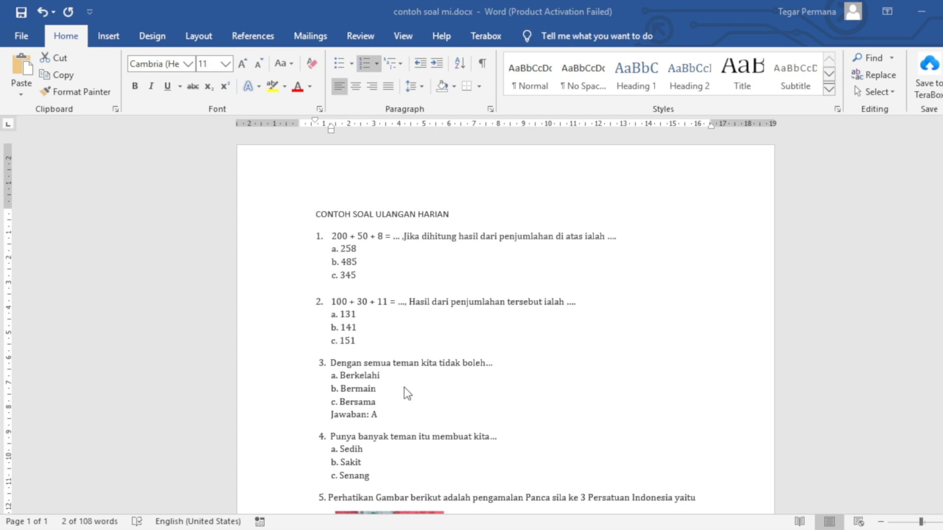
Select the Word question list from question 1 to just after 'Subhanalloh'
{"action": "left_click_drag", "start_coordinate": [330, 236], "coordinate": [507, 501]}
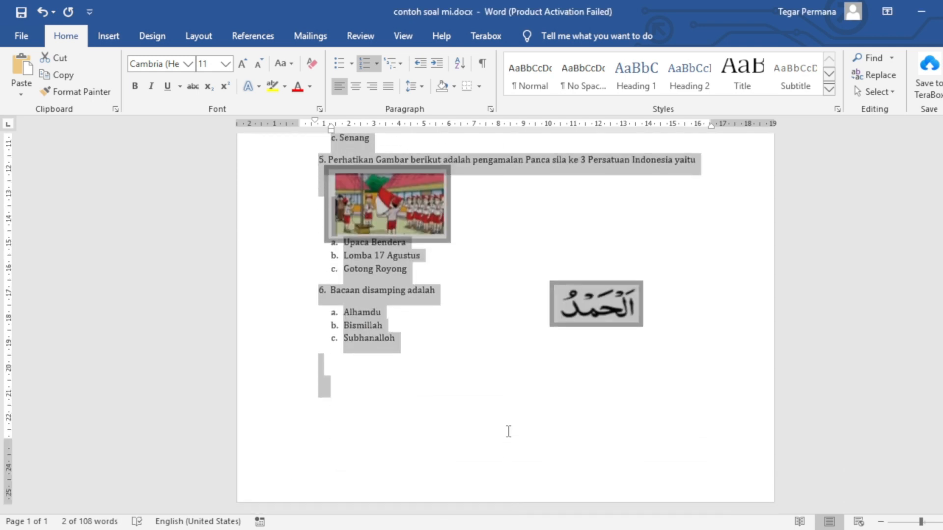
{"action": "left_click_drag", "start_coordinate": [522, 369], "coordinate": [524, 350]}
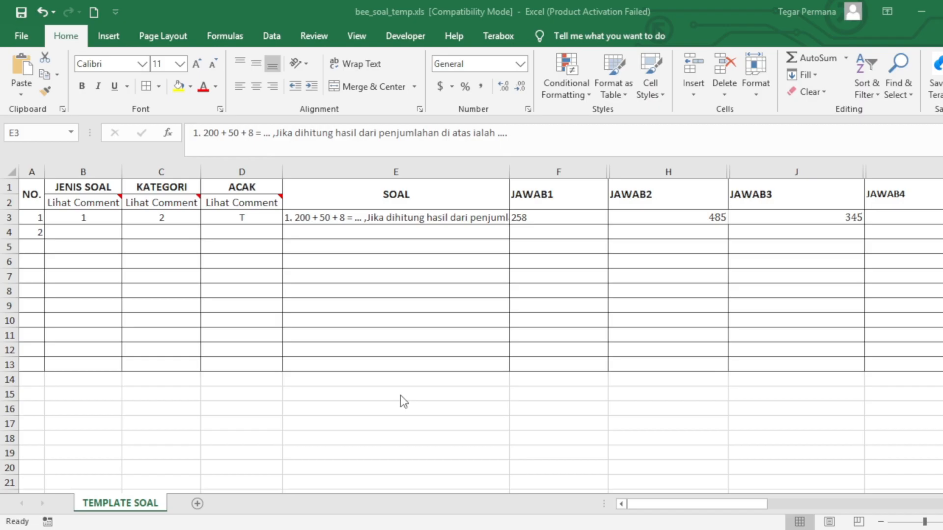
Paste the copied Word questions into a new Sheet1
{"action": "left_click", "coordinate": [197, 503]}
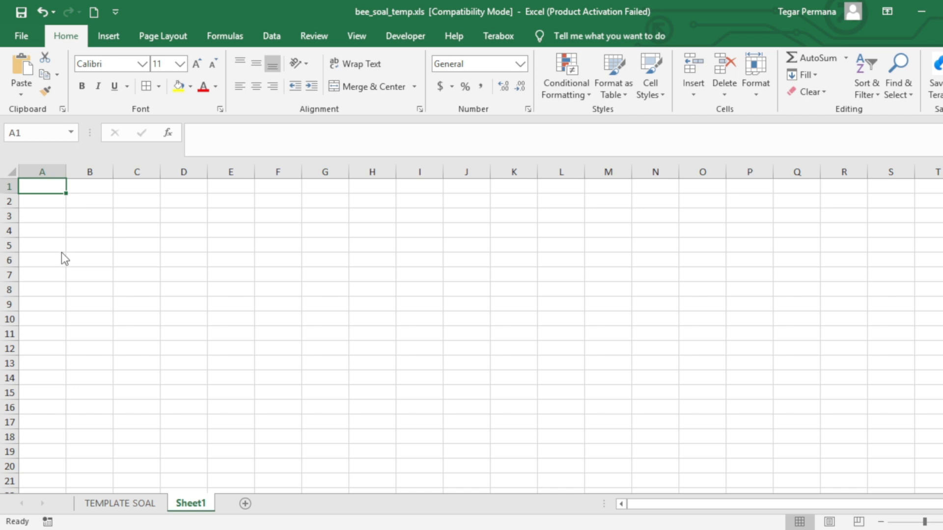
{"action": "key", "text": "ctrl+v"}
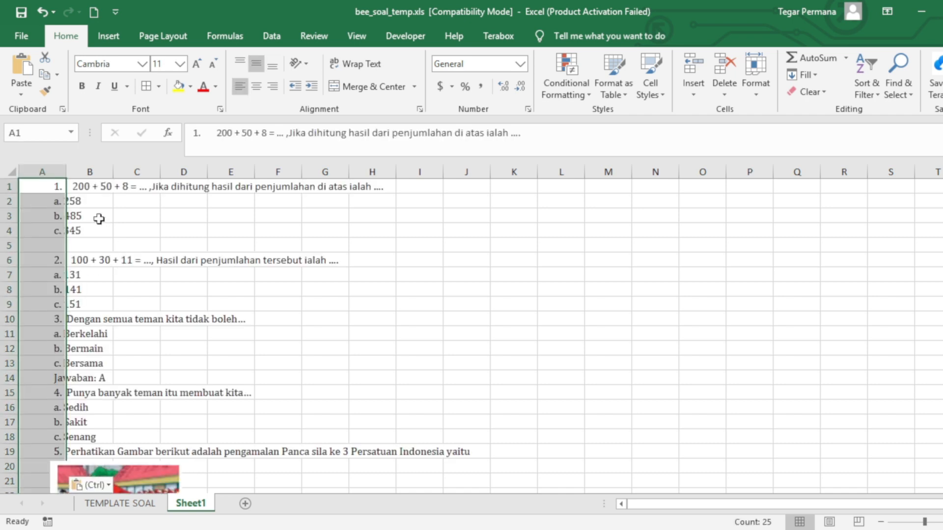
{"action": "scroll", "coordinate": [155, 400], "scroll_direction": "down", "scroll_amount": 4}
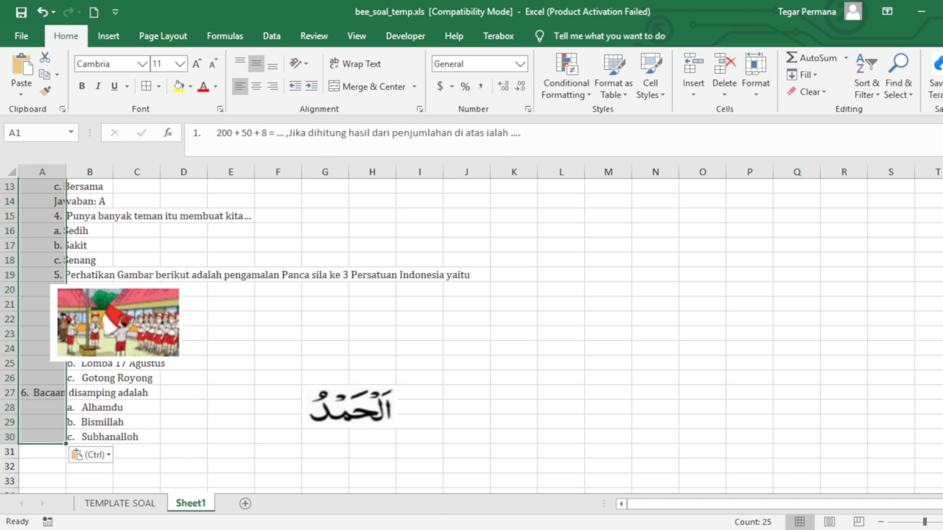
Delete the flag-ceremony picture and the Arabic text image
{"action": "left_click", "coordinate": [131, 338]}
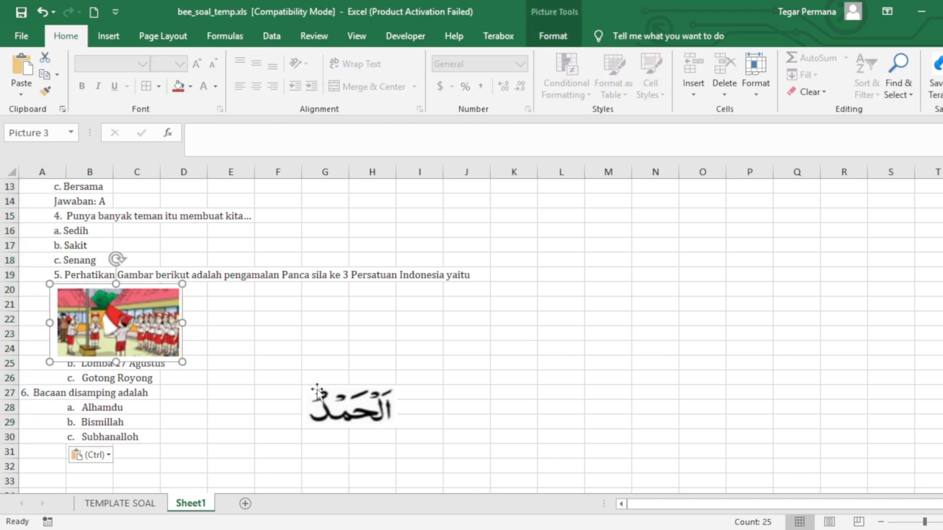
{"action": "key", "text": "Delete"}
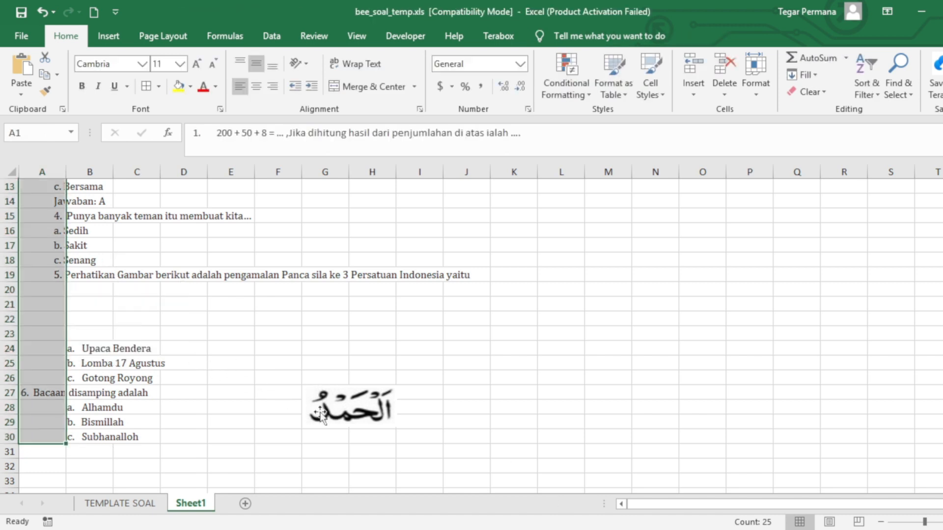
{"action": "left_click", "coordinate": [341, 417]}
{"action": "key", "text": "Delete"}
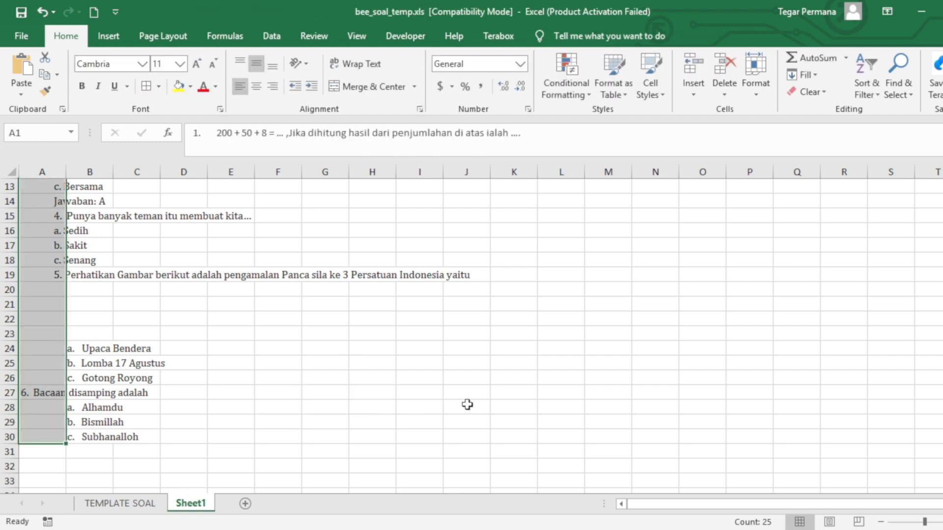
{"action": "left_click", "coordinate": [274, 377]}
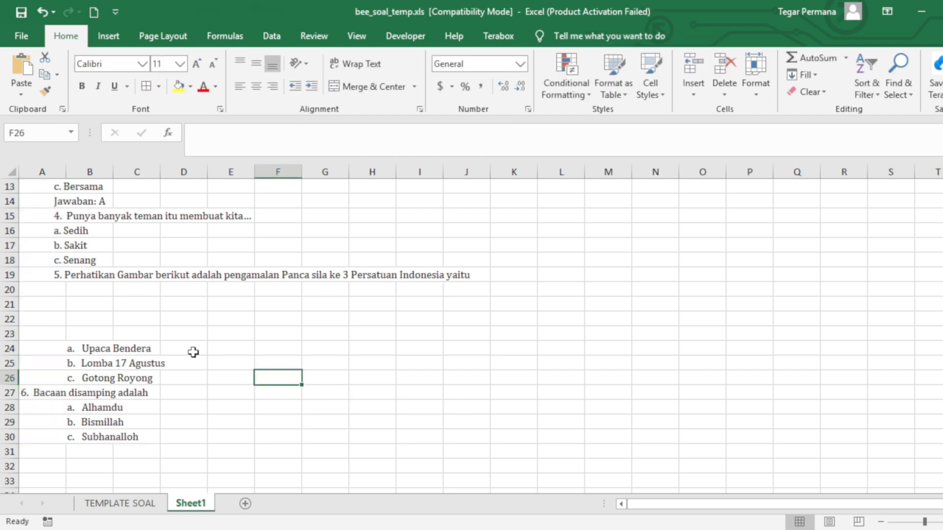
Left-align all the text in column A
{"action": "left_click", "coordinate": [37, 170]}
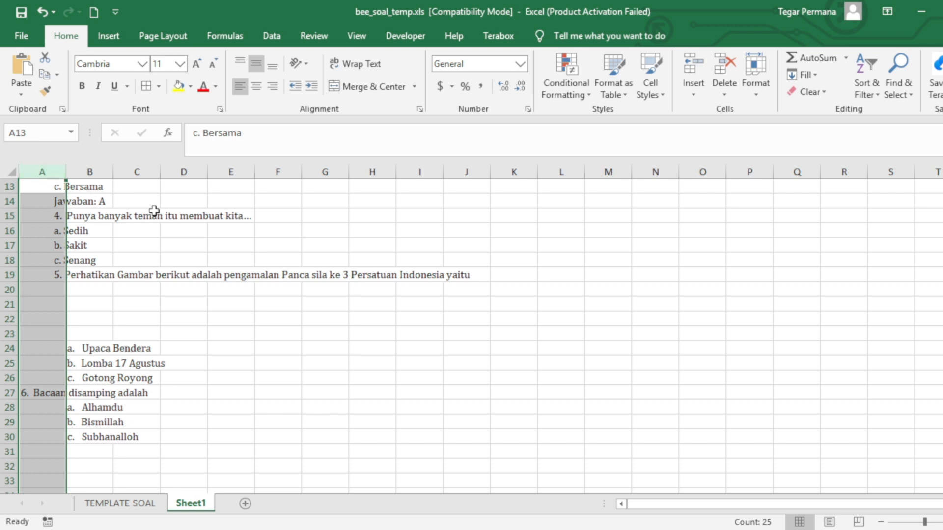
{"action": "left_click", "coordinate": [54, 271]}
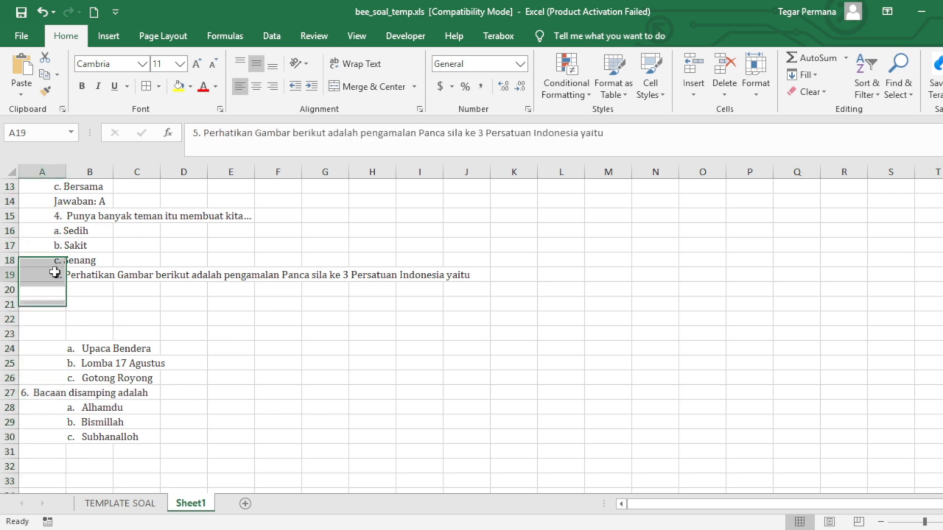
{"action": "left_click", "coordinate": [20, 392]}
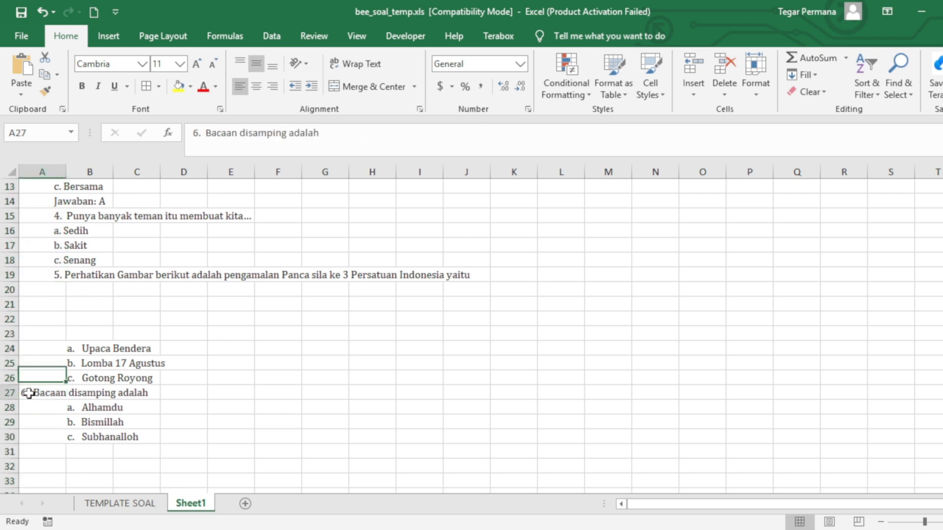
{"action": "left_click", "coordinate": [49, 172]}
{"action": "left_click", "coordinate": [244, 90]}
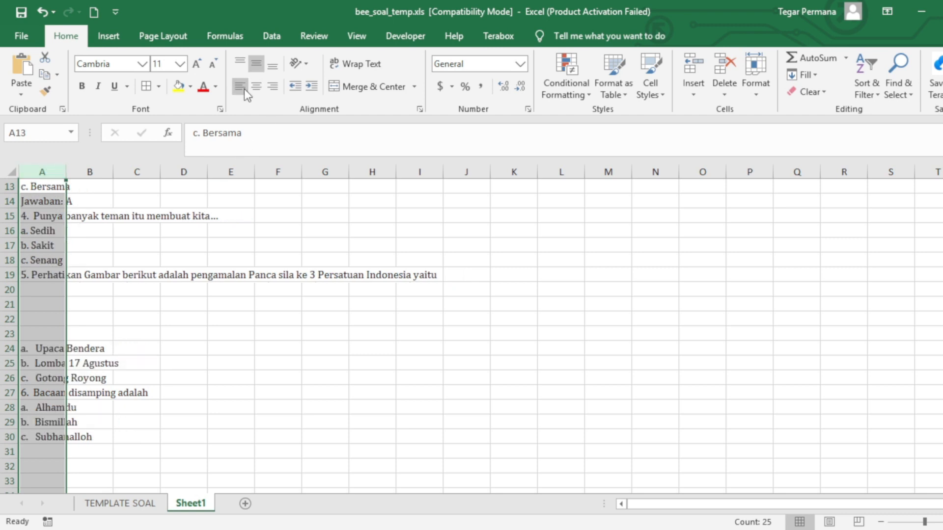
{"action": "scroll", "coordinate": [208, 413], "scroll_direction": "up", "scroll_amount": 4}
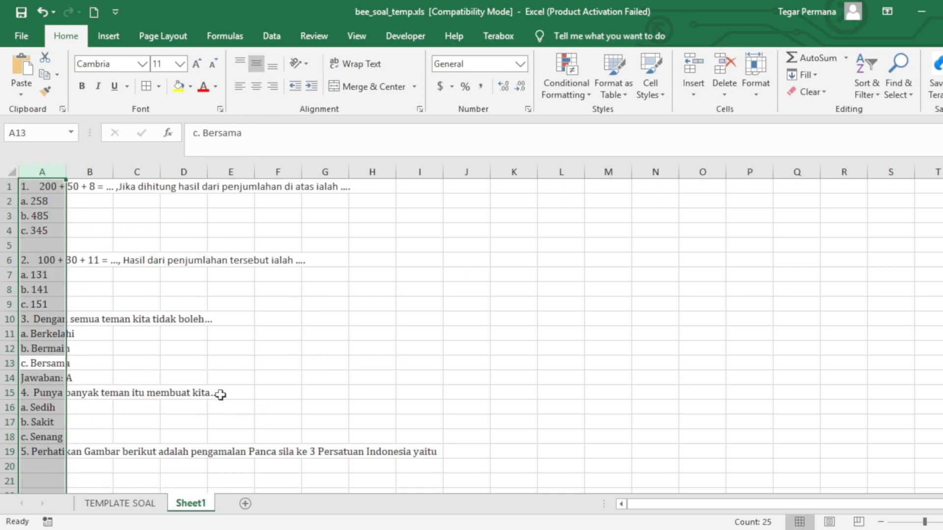
Inspect the empty gaps in column A, such as A5 and A20–A23, between questions
{"action": "left_click", "coordinate": [137, 247]}
{"action": "left_click", "coordinate": [42, 171]}
{"action": "left_click", "coordinate": [37, 244]}
{"action": "left_click_drag", "start_coordinate": [38, 470], "coordinate": [40, 476]}
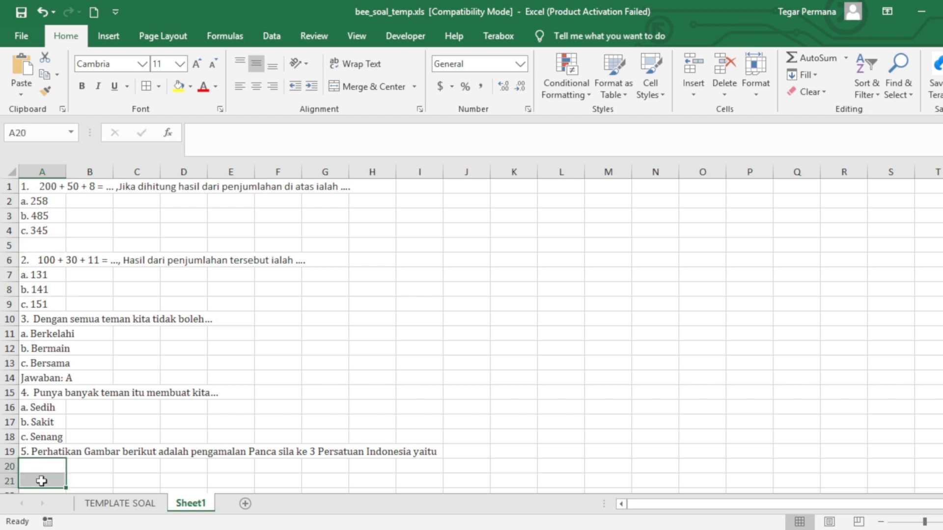
{"action": "scroll", "coordinate": [40, 475], "scroll_direction": "down", "scroll_amount": 2}
{"action": "left_click", "coordinate": [43, 408]}
{"action": "left_click", "coordinate": [53, 417]}
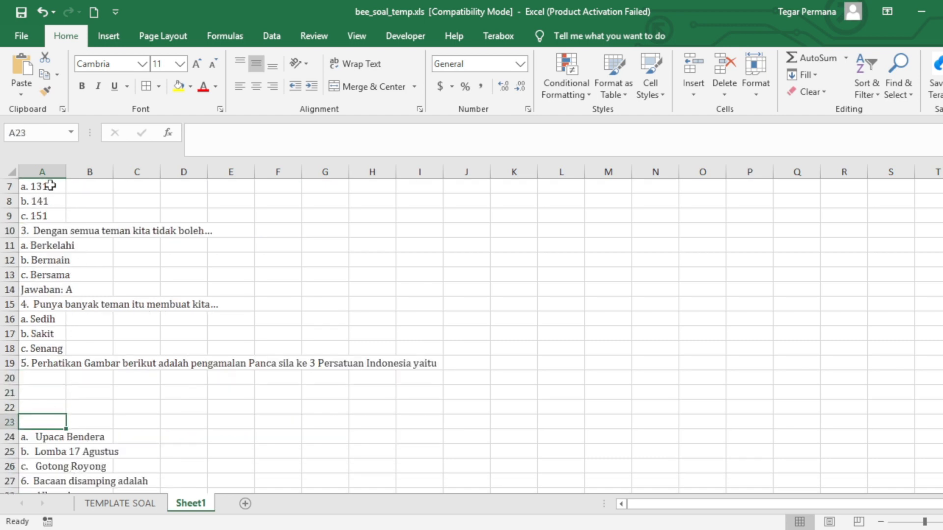
{"action": "scroll", "coordinate": [129, 226], "scroll_direction": "up", "scroll_amount": 2}
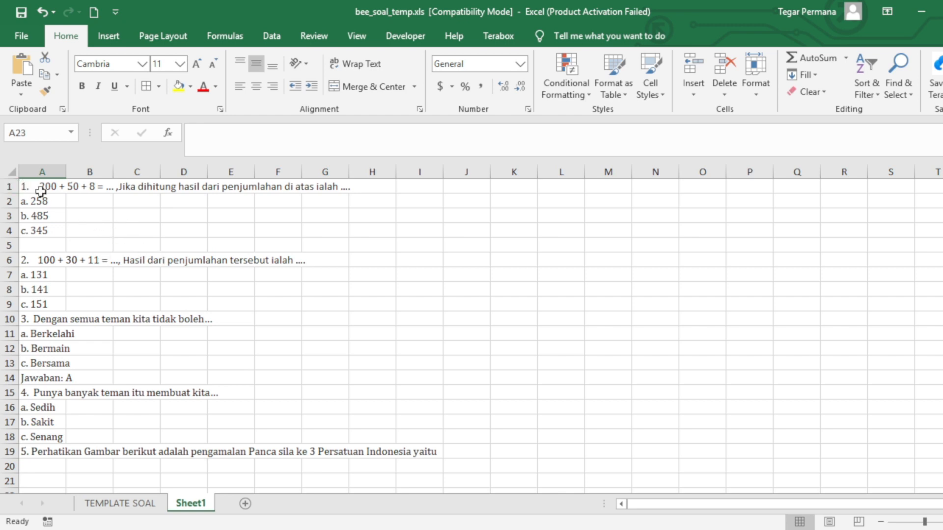
{"action": "left_click", "coordinate": [101, 189]}
{"action": "left_click", "coordinate": [84, 216]}
{"action": "left_click", "coordinate": [48, 228]}
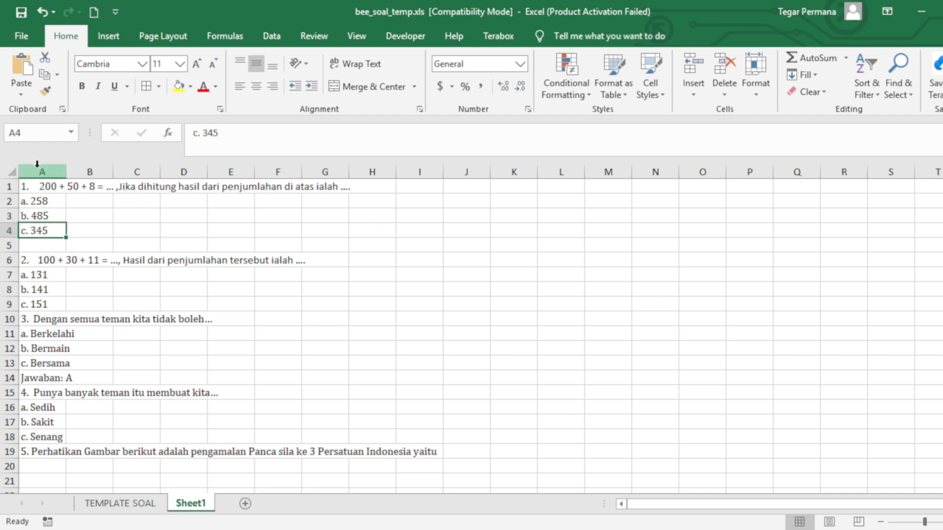
Select only column A's blank cells via Go To Special and delete them, shifting cells up
{"action": "left_click", "coordinate": [36, 167]}
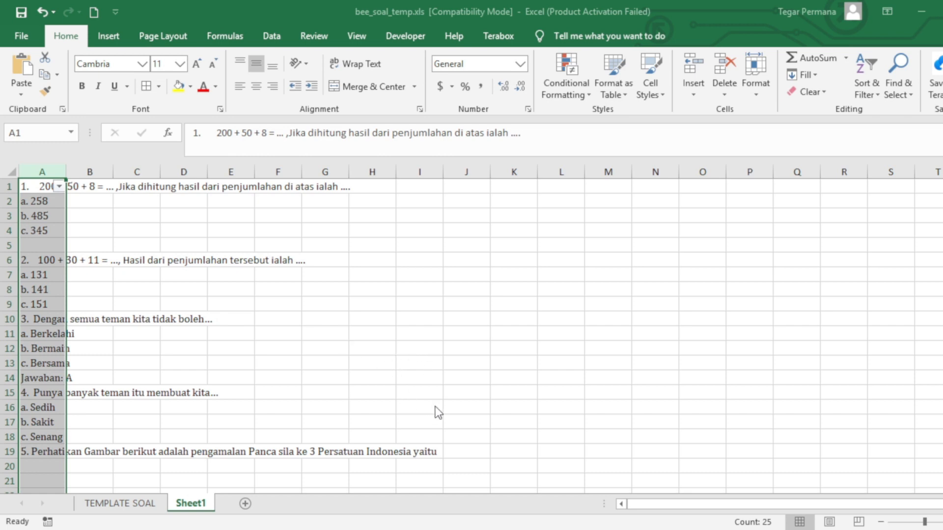
{"action": "left_click", "coordinate": [450, 415]}
{"action": "left_click", "coordinate": [41, 245]}
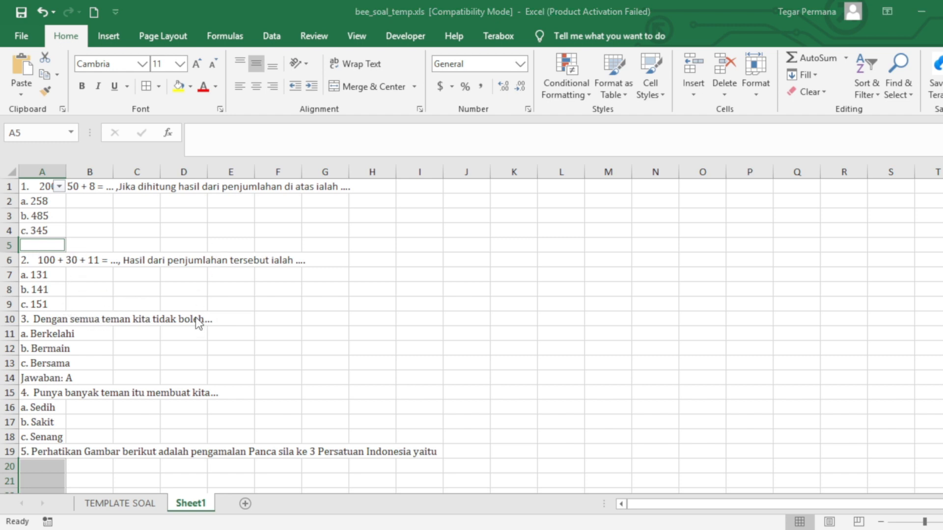
{"action": "left_click", "coordinate": [190, 355]}
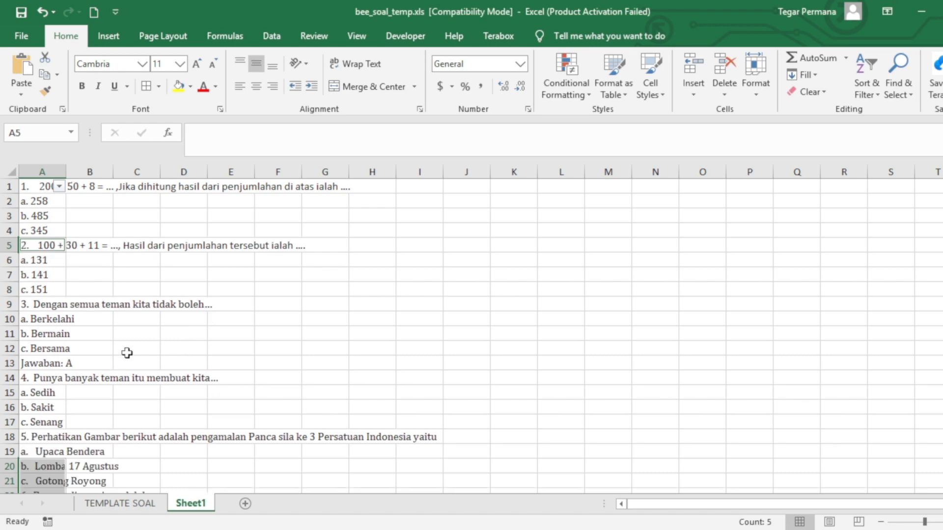
{"action": "scroll", "coordinate": [68, 388], "scroll_direction": "down", "scroll_amount": 3}
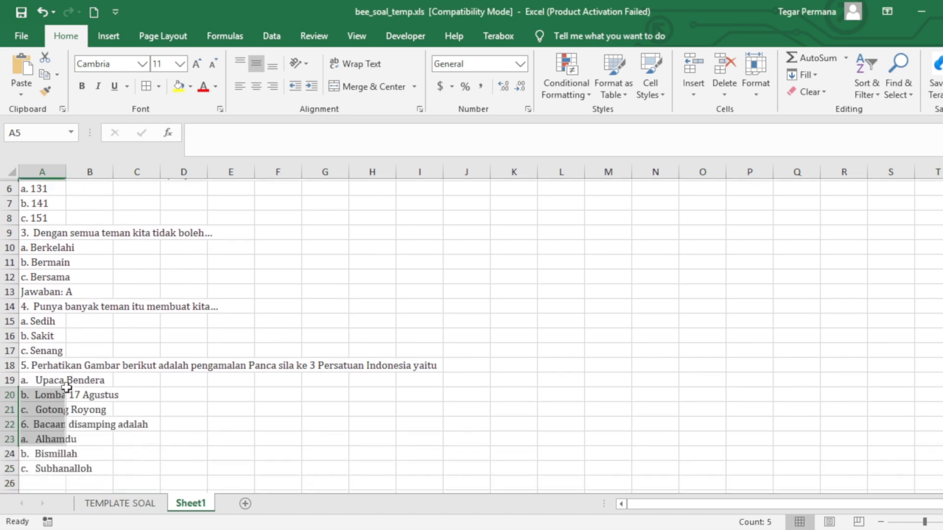
{"action": "scroll", "coordinate": [67, 386], "scroll_direction": "up", "scroll_amount": 3}
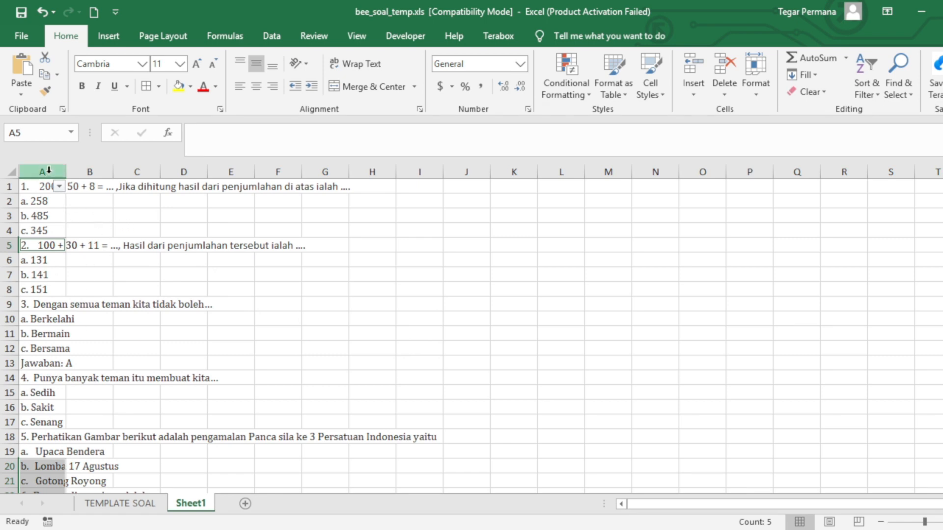
Turn off the filter on column A
{"action": "left_click", "coordinate": [49, 187]}
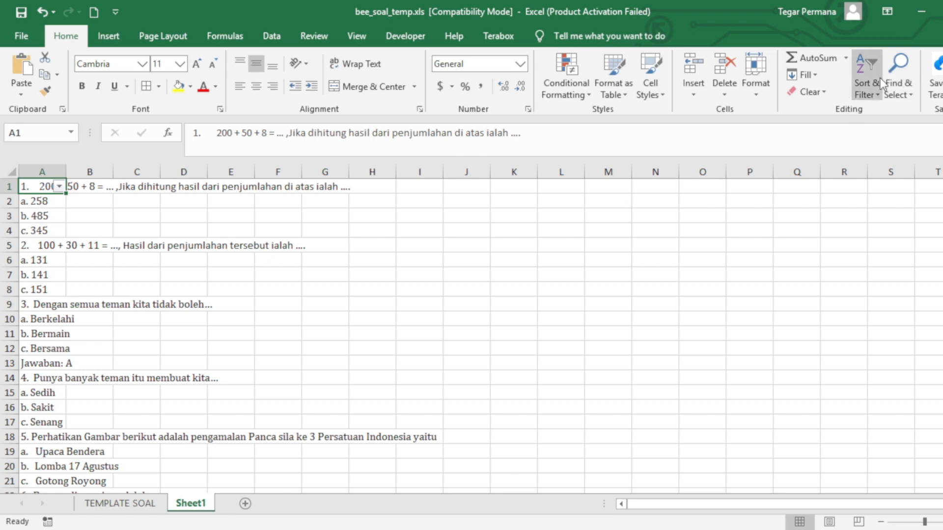
{"action": "left_click", "coordinate": [869, 164]}
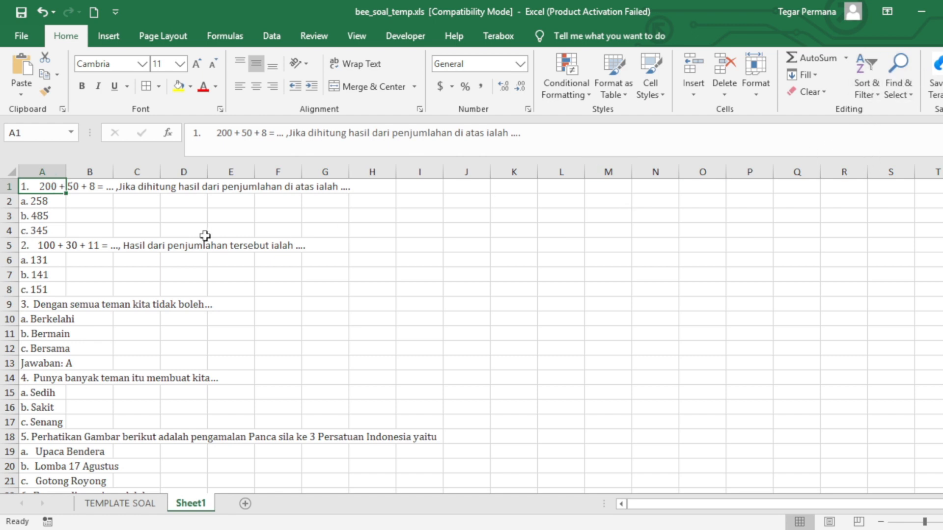
{"action": "left_click", "coordinate": [468, 188]}
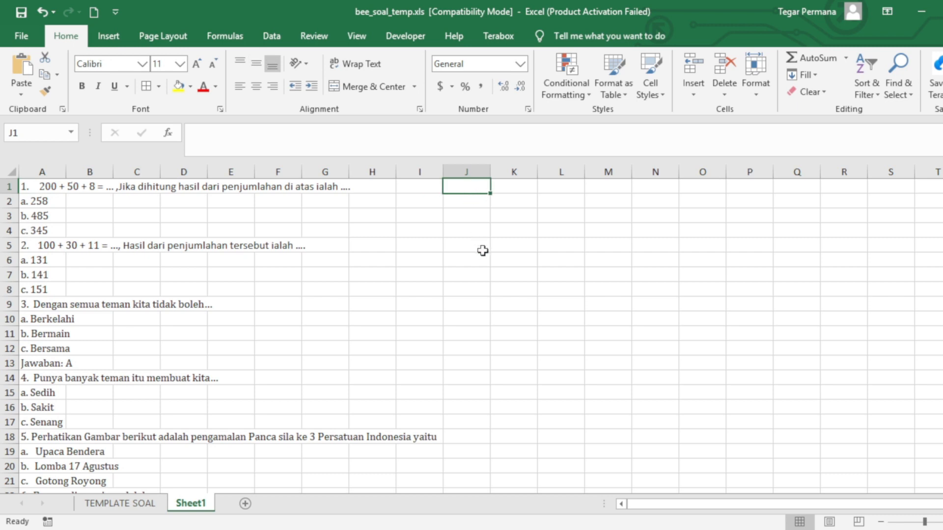
Link J1 to question 1 with the formula =A1
{"action": "type", "text": "="}
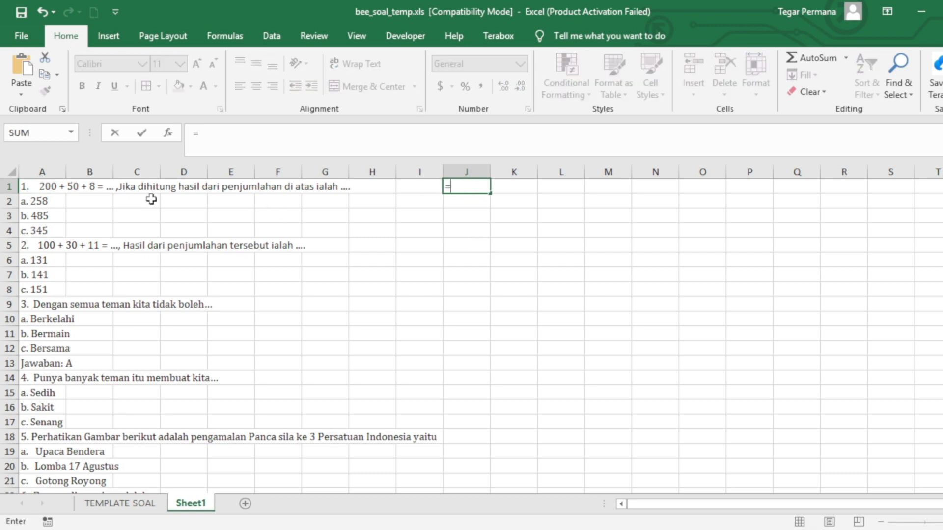
{"action": "left_click", "coordinate": [39, 187]}
{"action": "key", "text": "Return"}
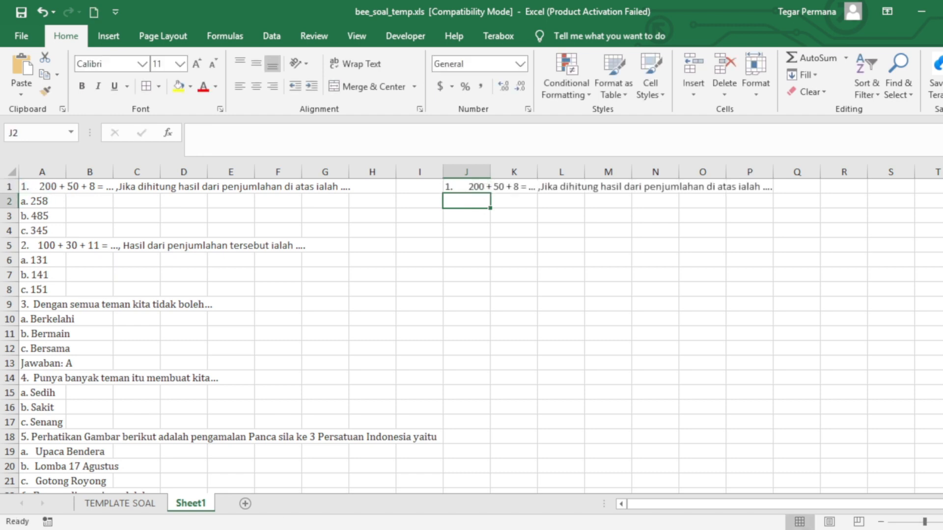
{"action": "key", "text": "alt+Tab"}
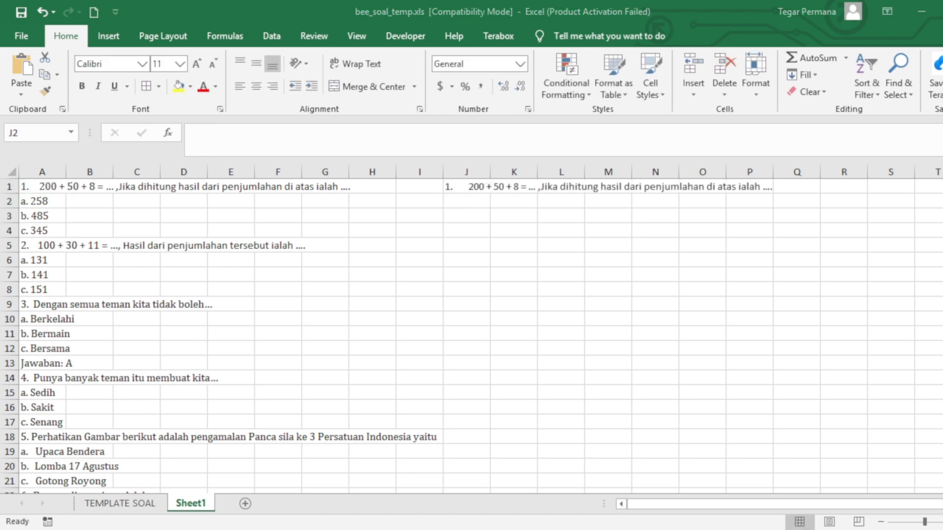
{"action": "key", "text": "alt+Tab"}
Link K1, L1 and M1 to A2, A3 and A4 (a. 258, b. 485, c. 345)
{"action": "left_click", "coordinate": [514, 196]}
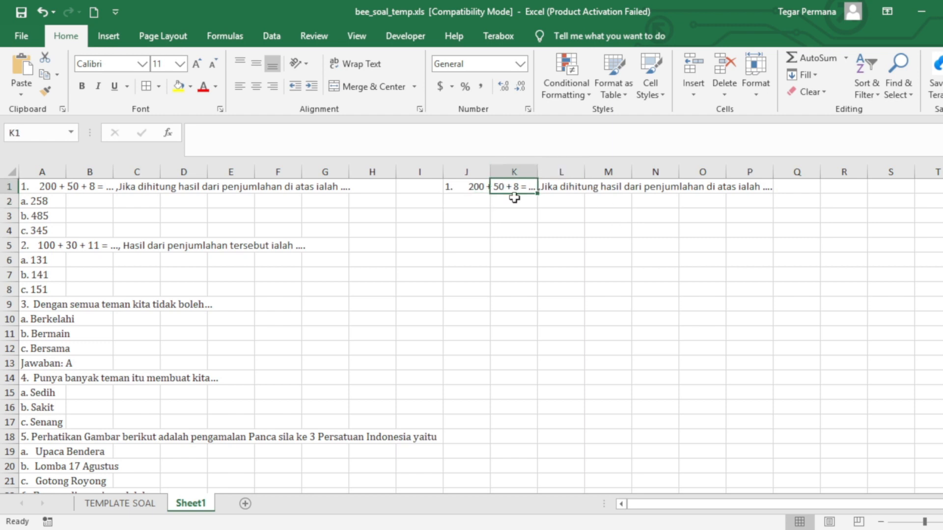
{"action": "type", "text": "="}
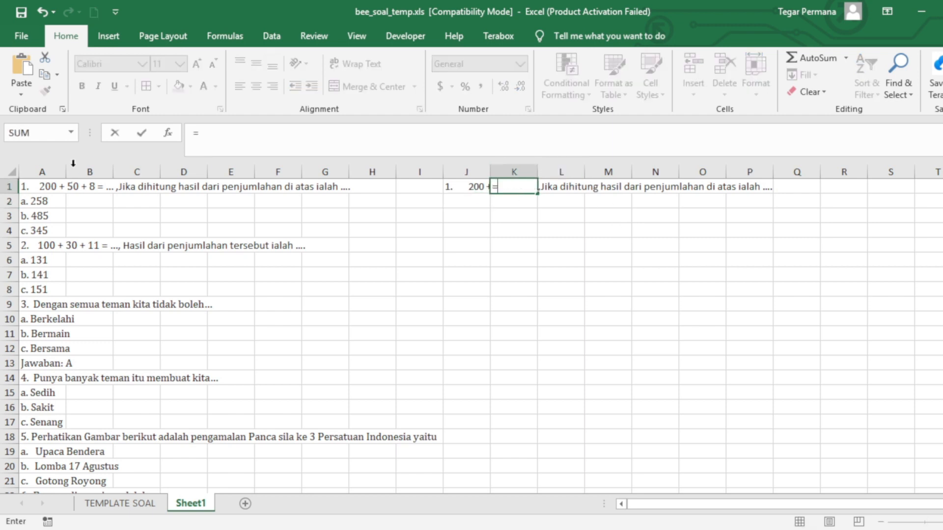
{"action": "left_click", "coordinate": [51, 202]}
{"action": "key", "text": "Return"}
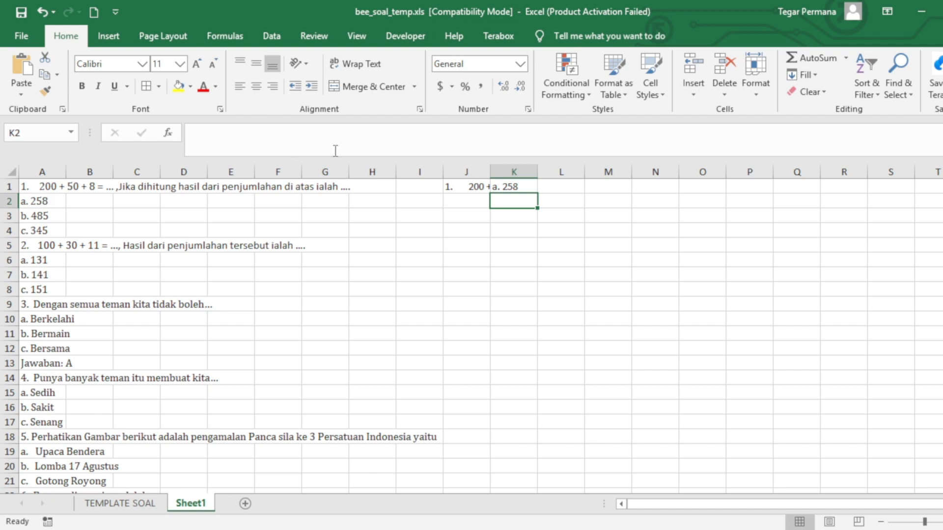
{"action": "left_click", "coordinate": [563, 187]}
{"action": "type", "text": "="}
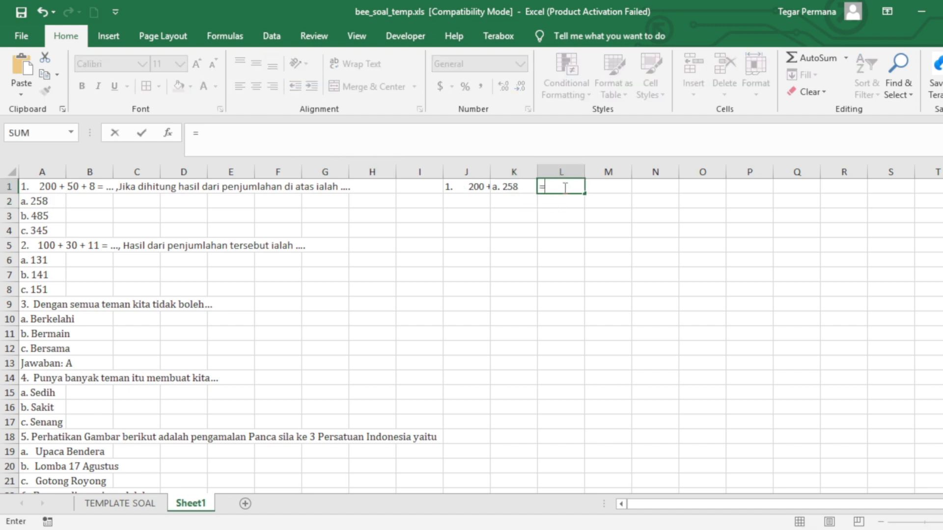
{"action": "left_click", "coordinate": [39, 217]}
{"action": "key", "text": "Return"}
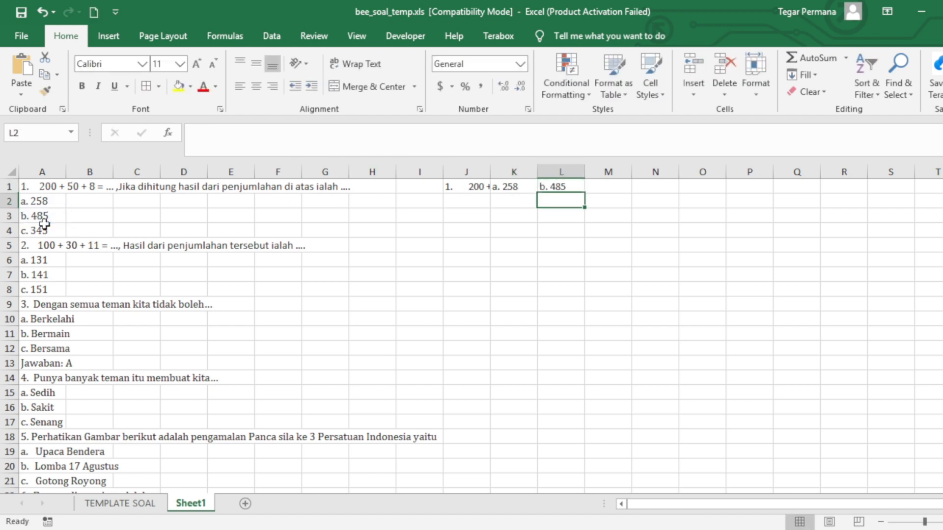
{"action": "left_click", "coordinate": [608, 185]}
{"action": "type", "text": "="}
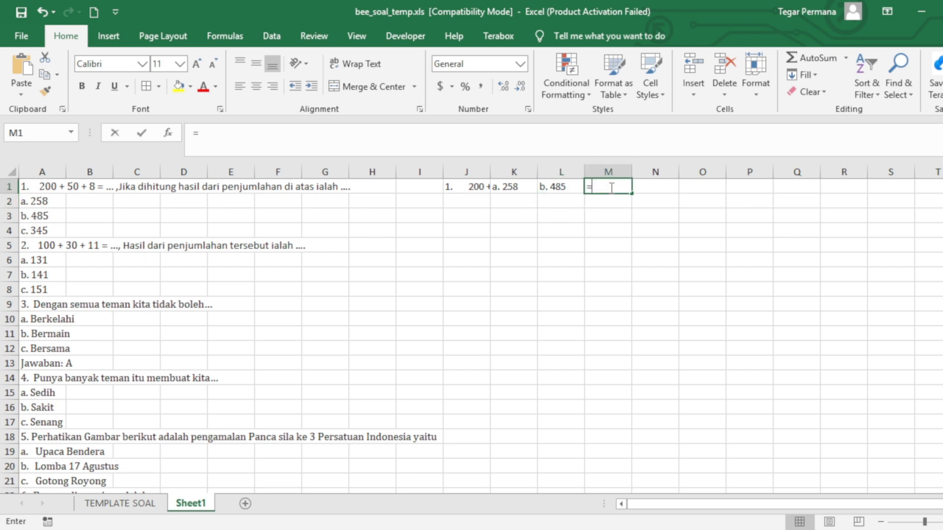
{"action": "left_click", "coordinate": [42, 230]}
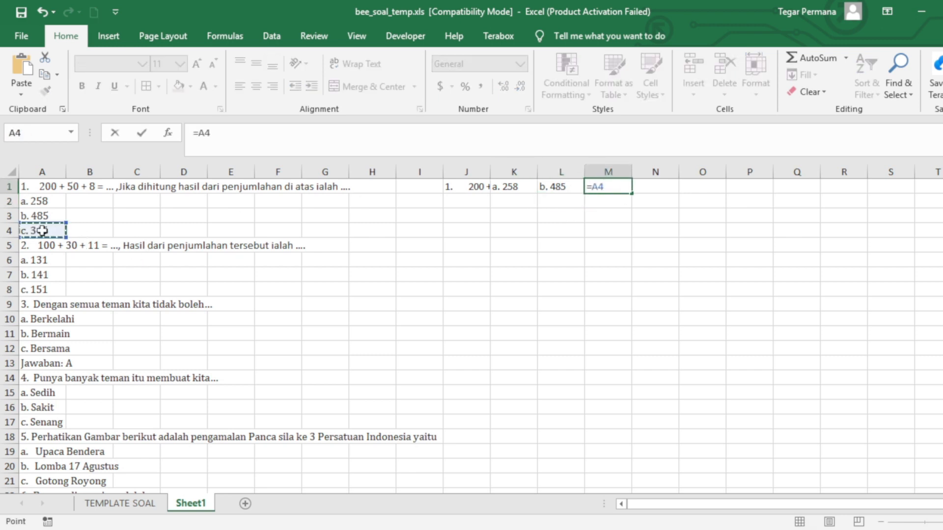
{"action": "key", "text": "Return"}
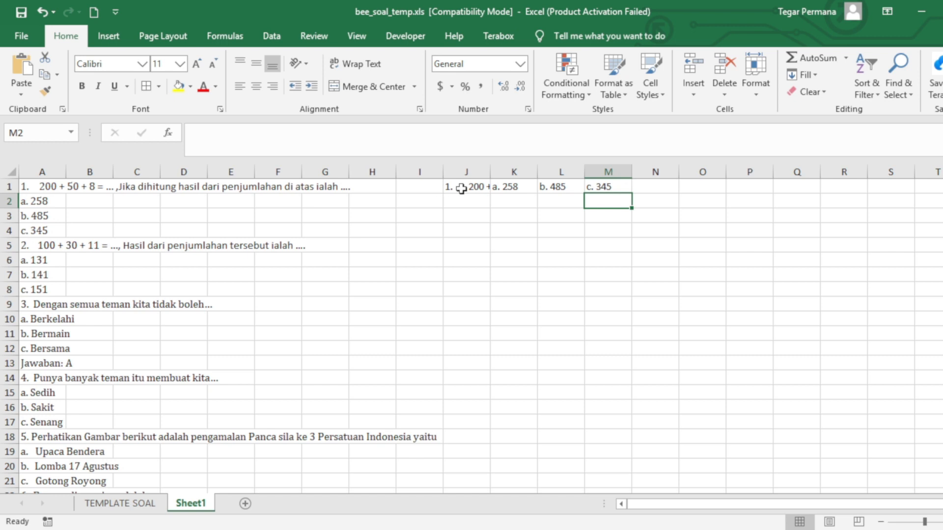
{"action": "left_click", "coordinate": [471, 187]}
Fill the J1, K1, L1 and M1 link formulas down to row 25
{"action": "left_click_drag", "start_coordinate": [490, 193], "coordinate": [483, 418]}
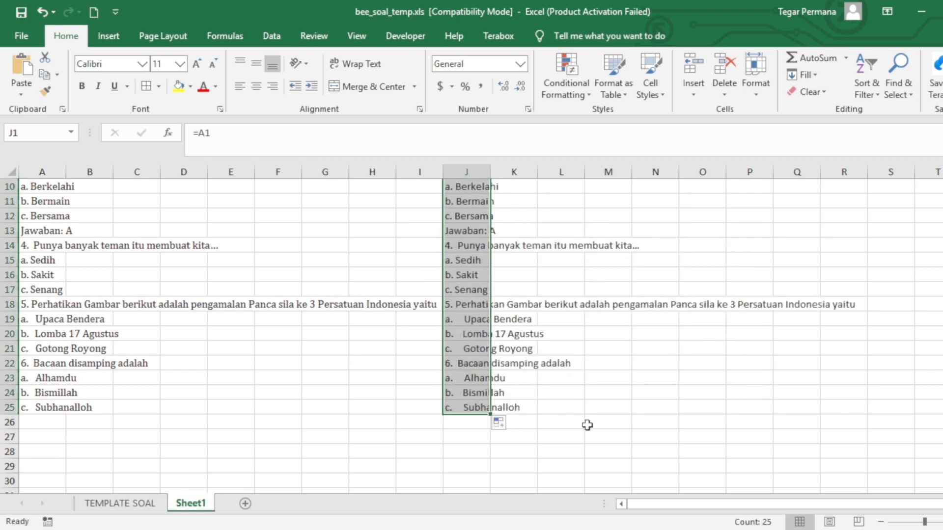
{"action": "scroll", "coordinate": [587, 425], "scroll_direction": "up", "scroll_amount": 3}
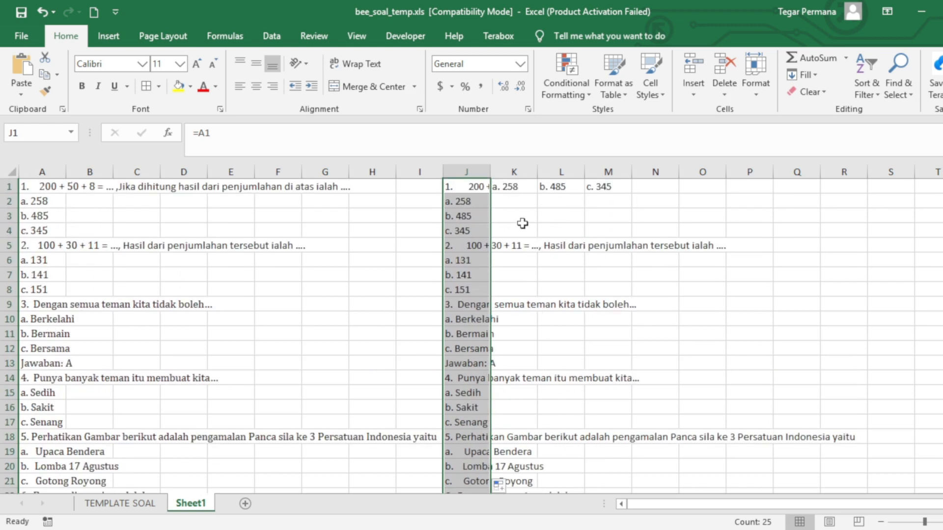
{"action": "left_click", "coordinate": [518, 187]}
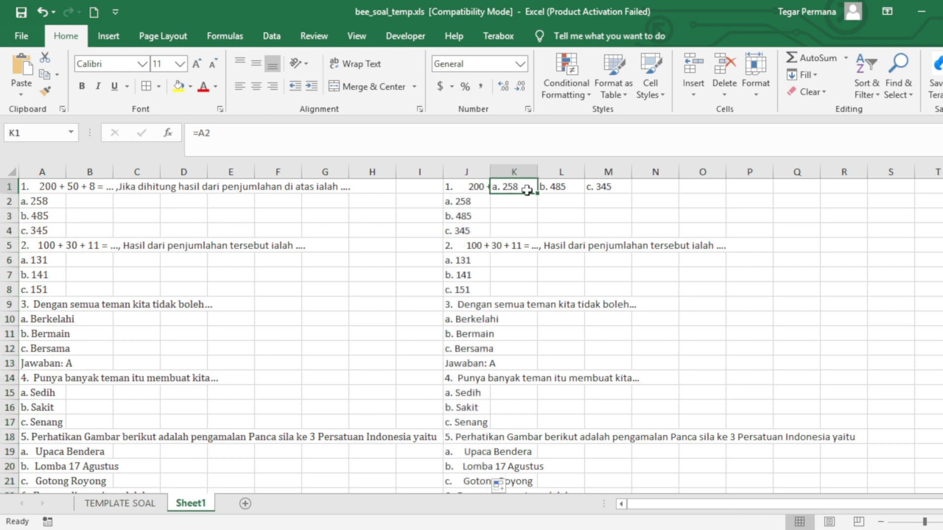
{"action": "left_click_drag", "start_coordinate": [536, 192], "coordinate": [532, 489]}
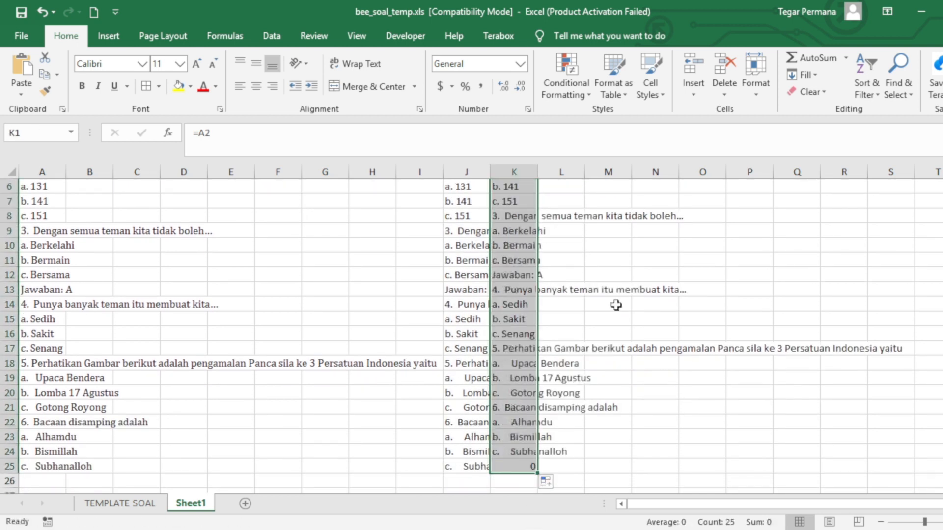
{"action": "scroll", "coordinate": [616, 305], "scroll_direction": "up", "scroll_amount": 2}
{"action": "left_click", "coordinate": [567, 186]}
{"action": "left_click_drag", "start_coordinate": [584, 193], "coordinate": [586, 477]}
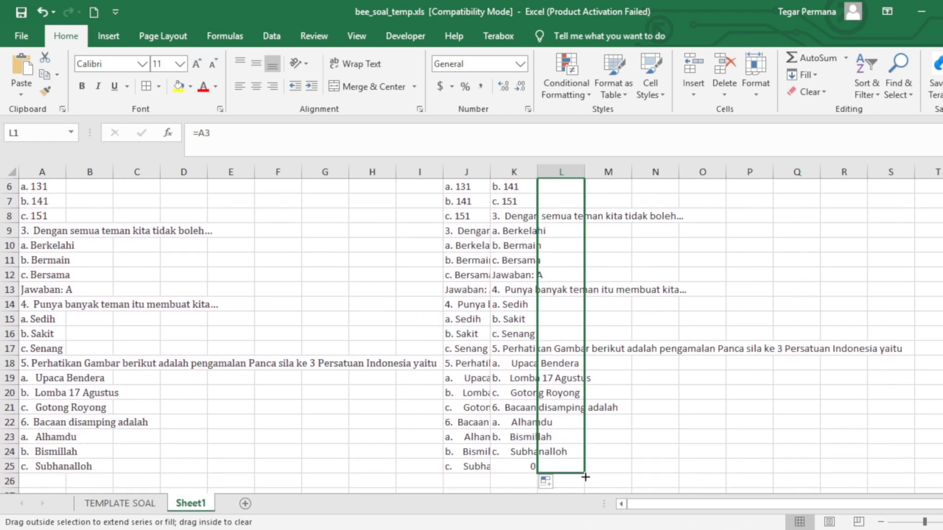
{"action": "scroll", "coordinate": [660, 289], "scroll_direction": "up", "scroll_amount": 2}
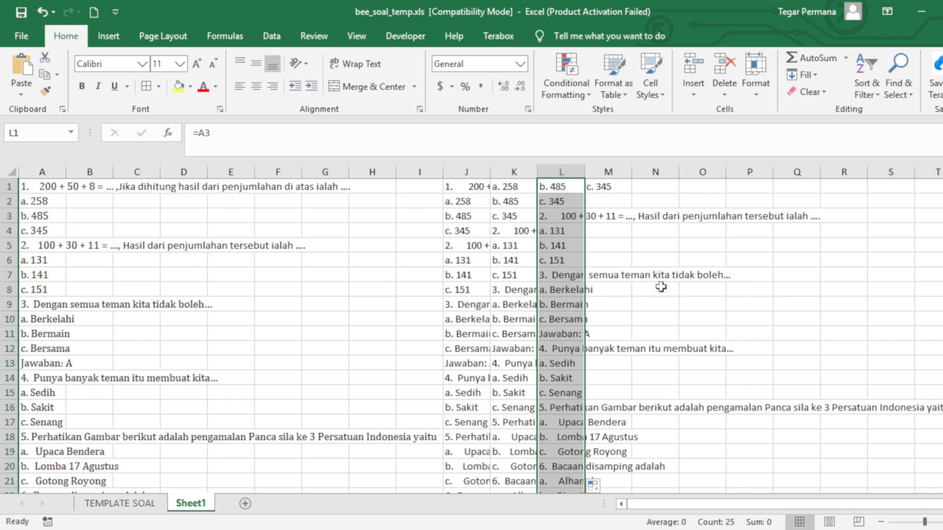
{"action": "left_click", "coordinate": [609, 187]}
{"action": "left_click_drag", "start_coordinate": [631, 194], "coordinate": [631, 474]}
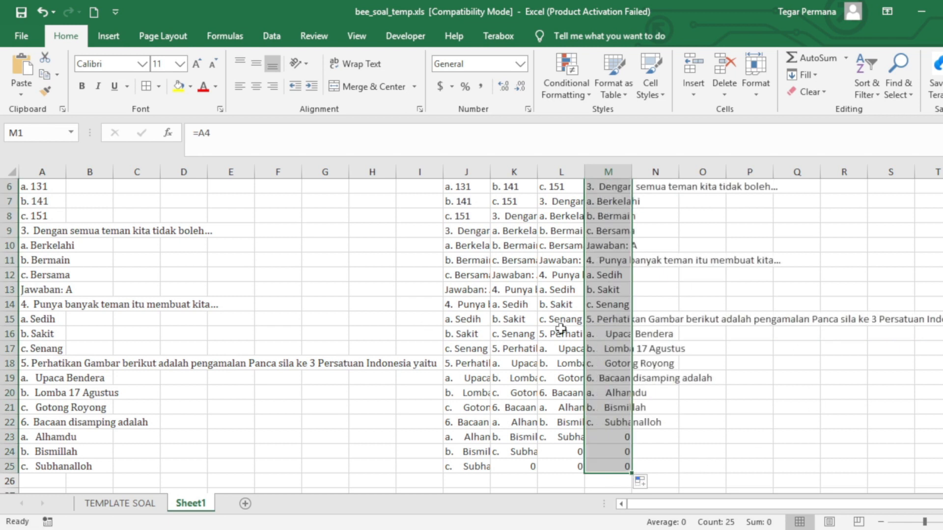
{"action": "left_click", "coordinate": [549, 305]}
Insert a blank row above row 1 of Sheet1
{"action": "scroll", "coordinate": [550, 304], "scroll_direction": "up", "scroll_amount": 2}
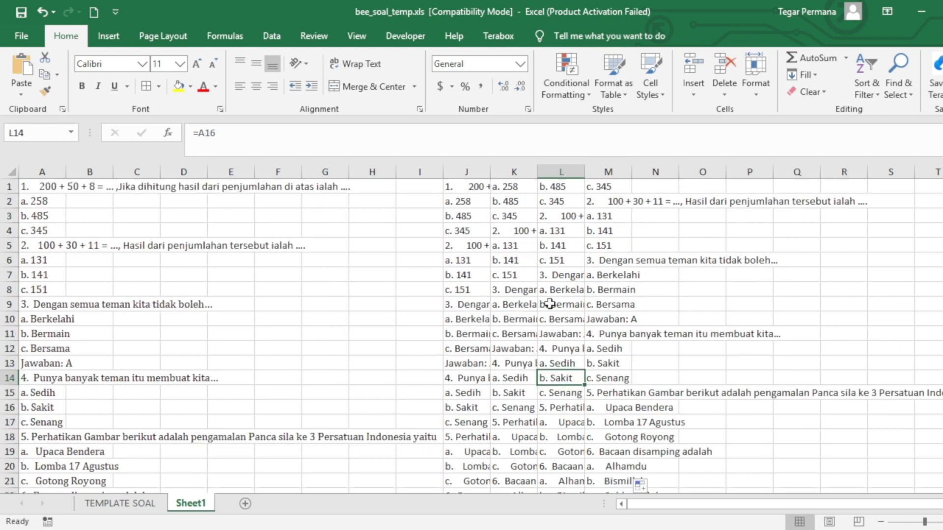
{"action": "left_click", "coordinate": [479, 188]}
{"action": "left_click", "coordinate": [518, 188]}
{"action": "left_click", "coordinate": [558, 186]}
{"action": "left_click", "coordinate": [591, 186]}
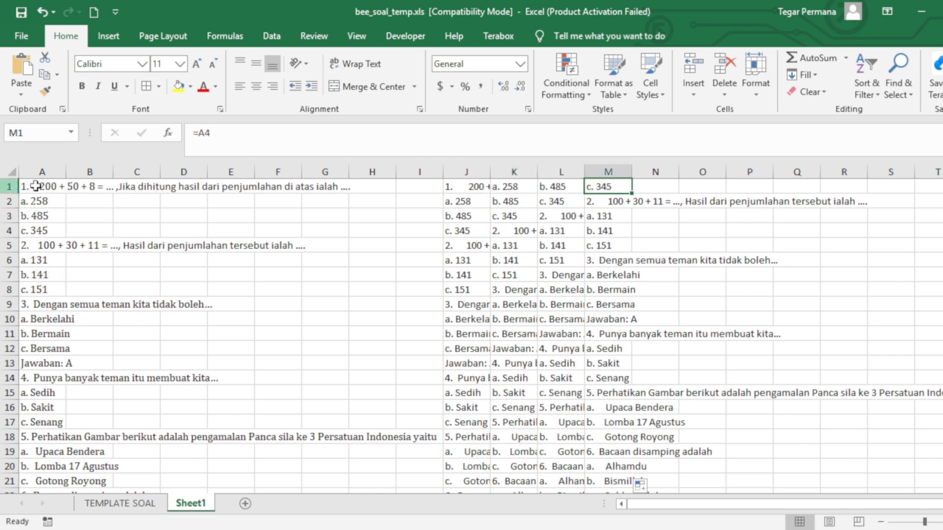
{"action": "left_click", "coordinate": [9, 187]}
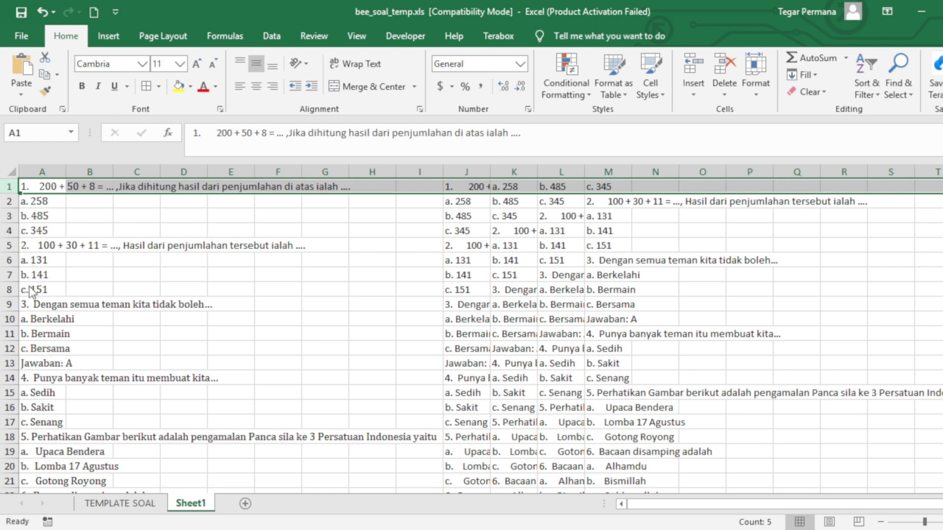
{"action": "key", "text": "ctrl+shift+plus"}
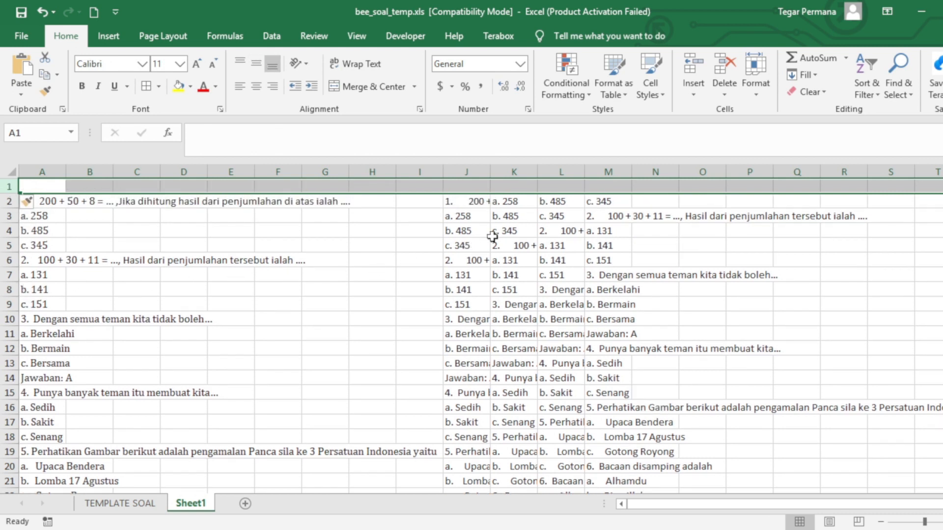
{"action": "left_click", "coordinate": [493, 235]}
Enter the header 'SOAL' in J1
{"action": "left_click", "coordinate": [465, 185]}
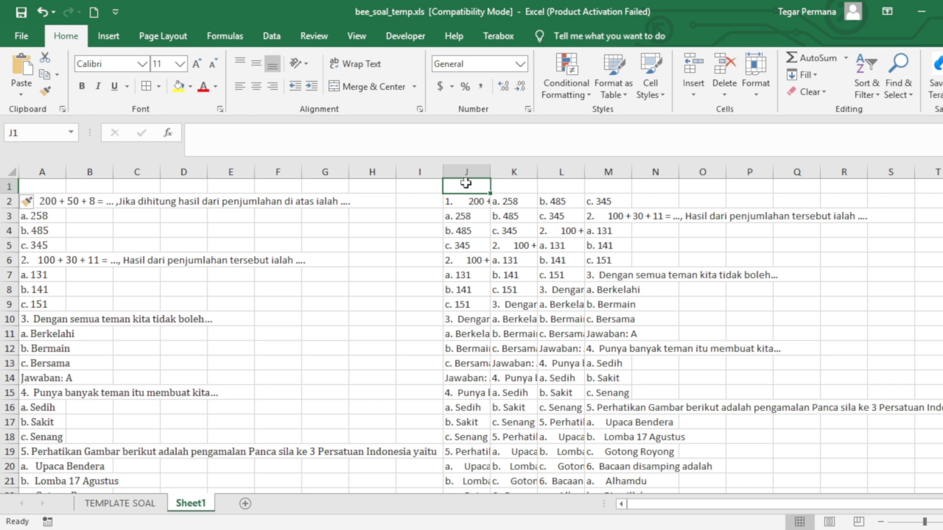
{"action": "type", "text": "SOAL"}
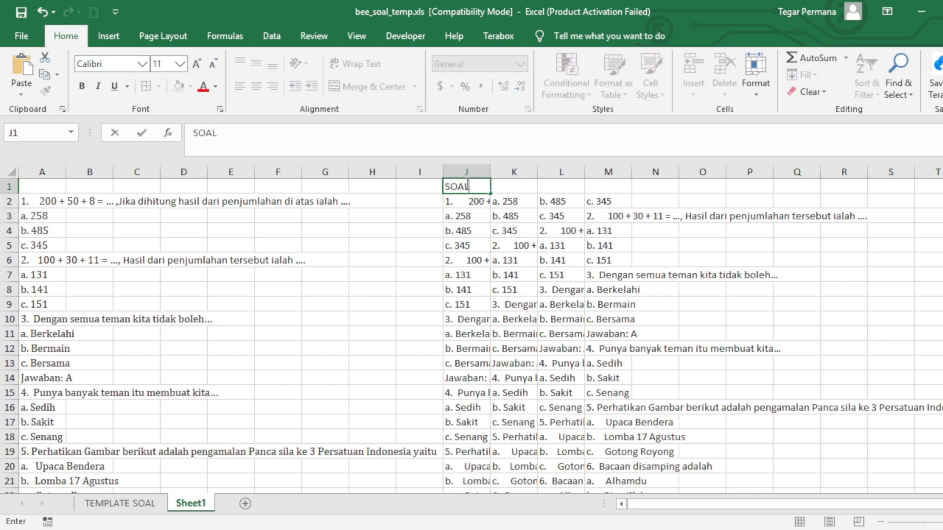
{"action": "left_click", "coordinate": [466, 216]}
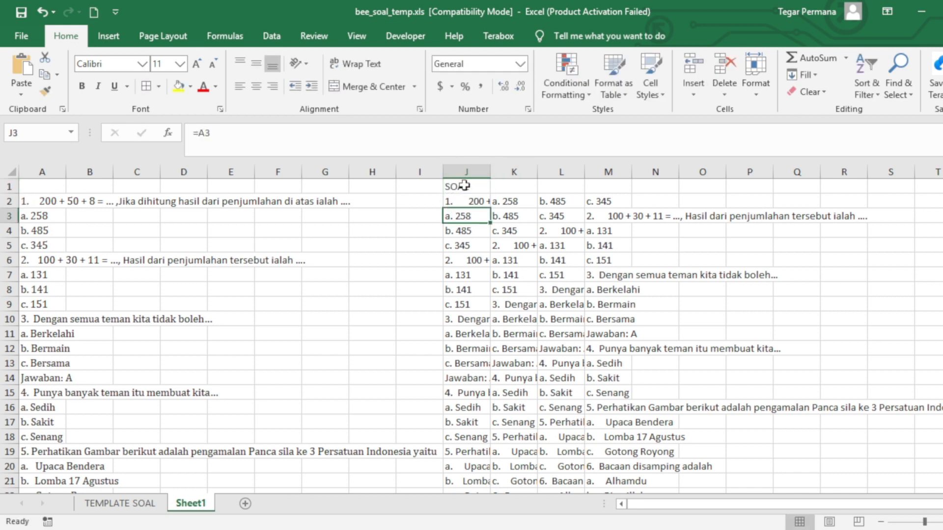
Filter column J (SOAL) to show only the six numbered question rows
{"action": "left_click", "coordinate": [474, 169]}
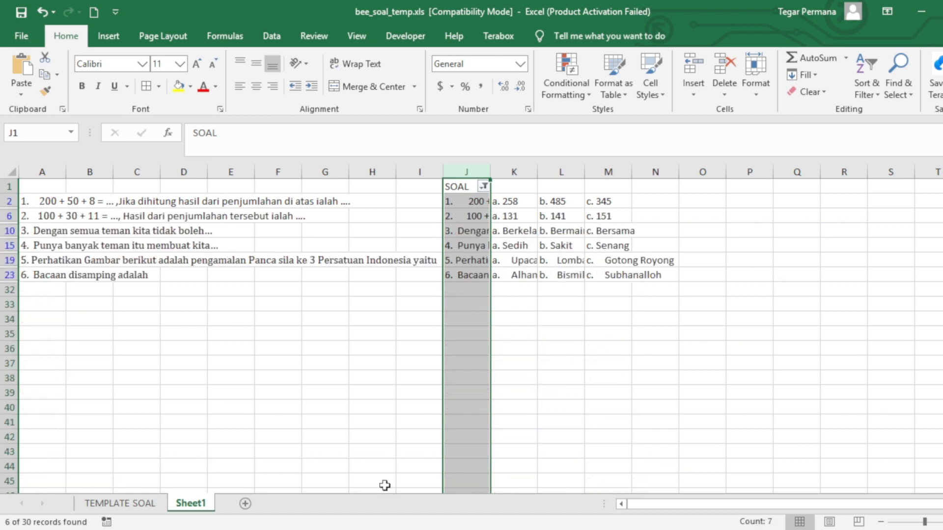
Copy the six visible questions from column J into the SOAL column of TEMPLATE SOAL
{"action": "left_click", "coordinate": [529, 305]}
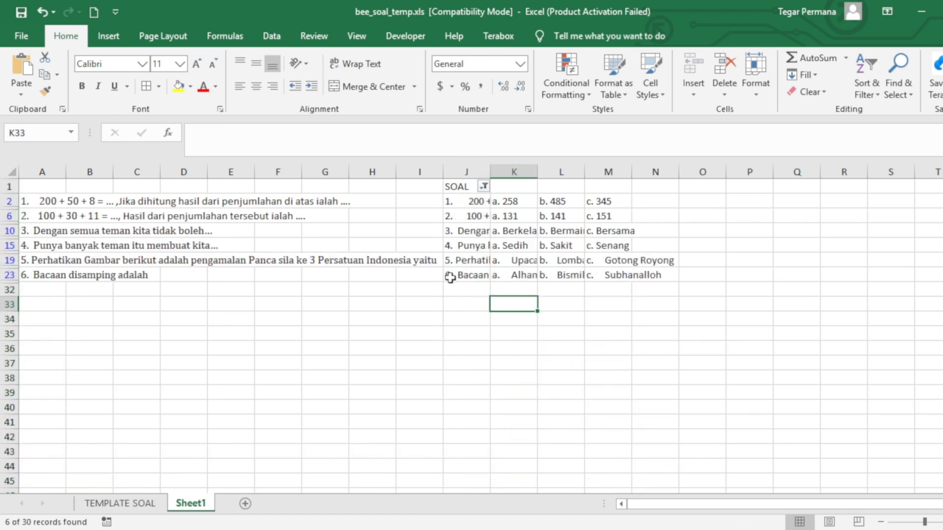
{"action": "left_click_drag", "start_coordinate": [475, 199], "coordinate": [636, 290]}
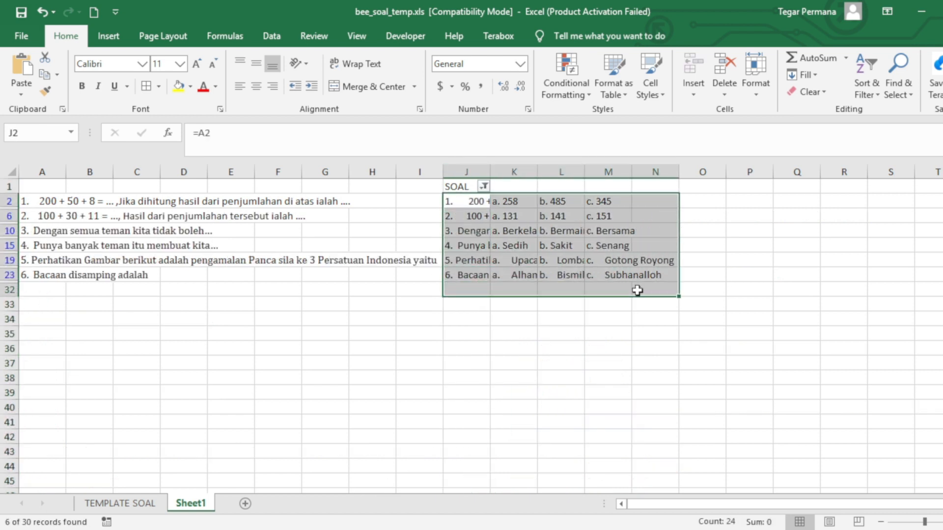
{"action": "left_click", "coordinate": [608, 348]}
{"action": "left_click_drag", "start_coordinate": [466, 203], "coordinate": [466, 276]}
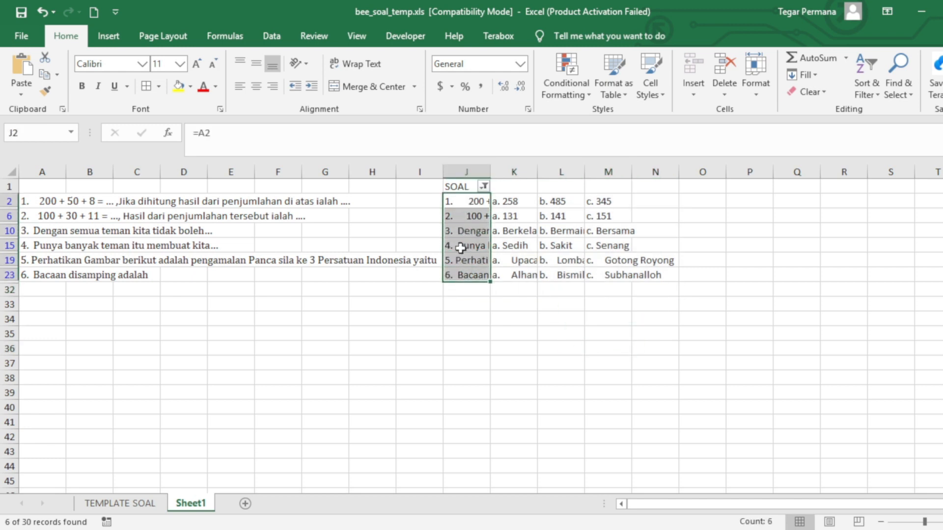
{"action": "key", "text": "ctrl+c"}
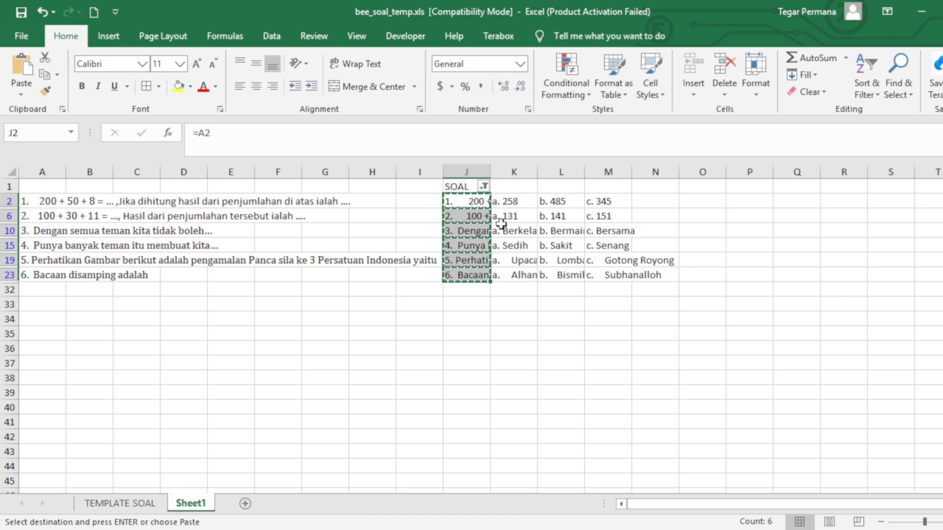
{"action": "left_click", "coordinate": [127, 503]}
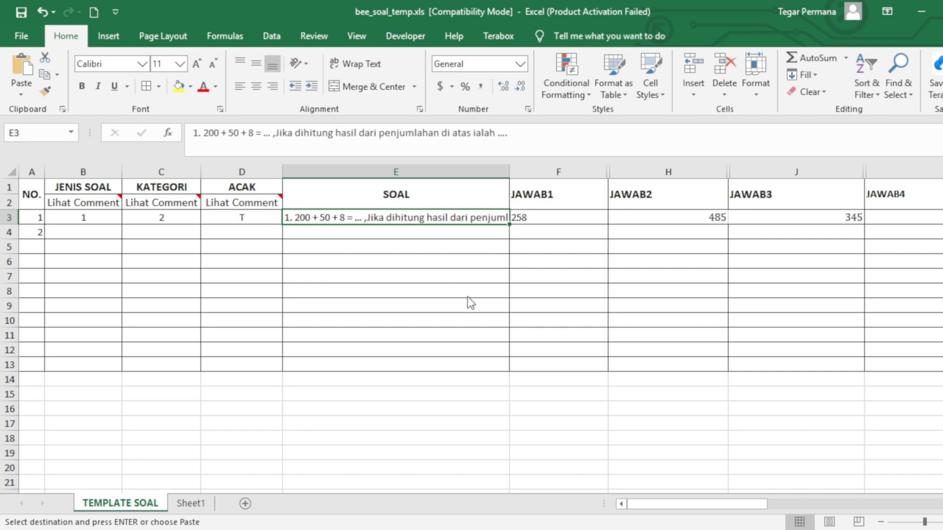
{"action": "key", "text": "ctrl+v"}
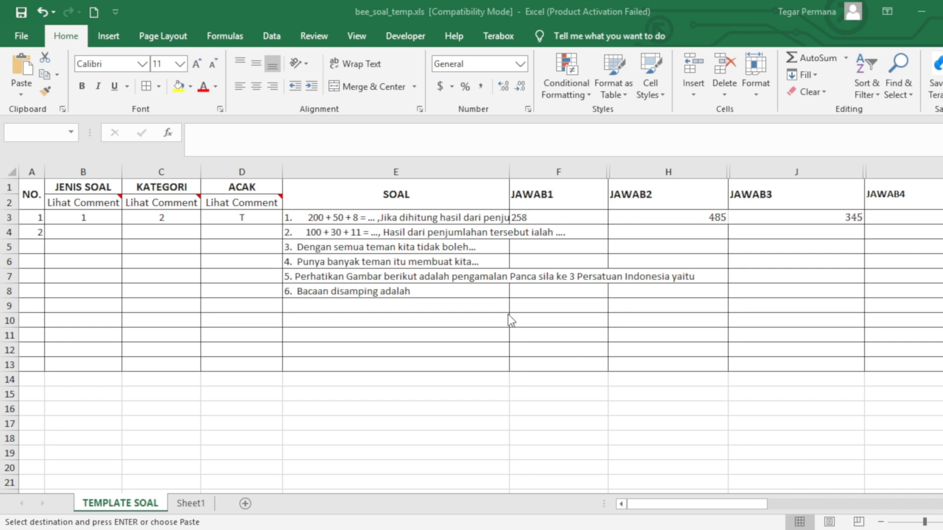
{"action": "key", "text": "ctrl+z"}
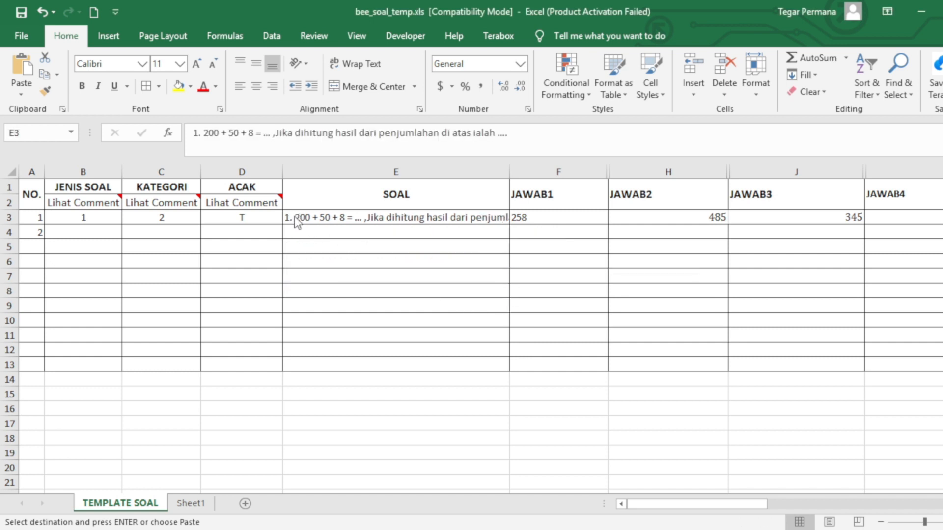
{"action": "key", "text": "ctrl+v"}
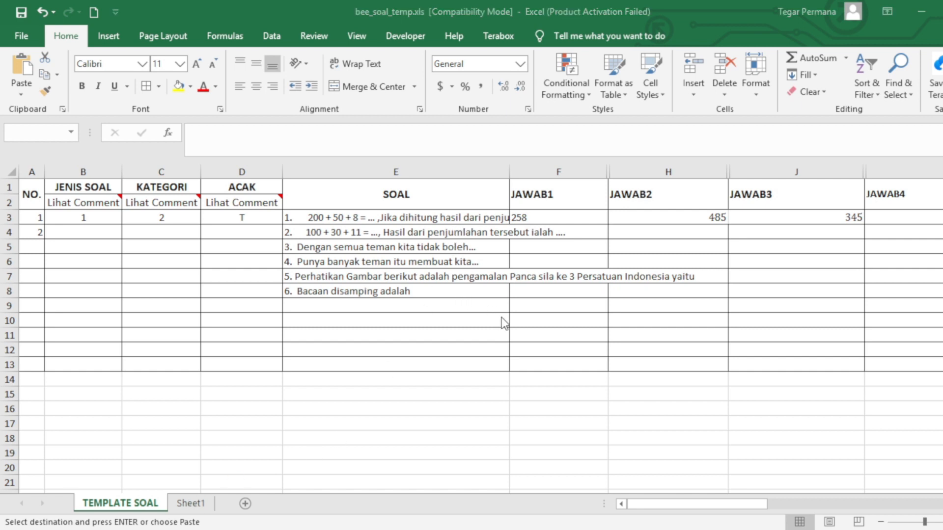
Copy the six 'a.' answer options from Sheet1's column K
{"action": "left_click", "coordinate": [190, 503]}
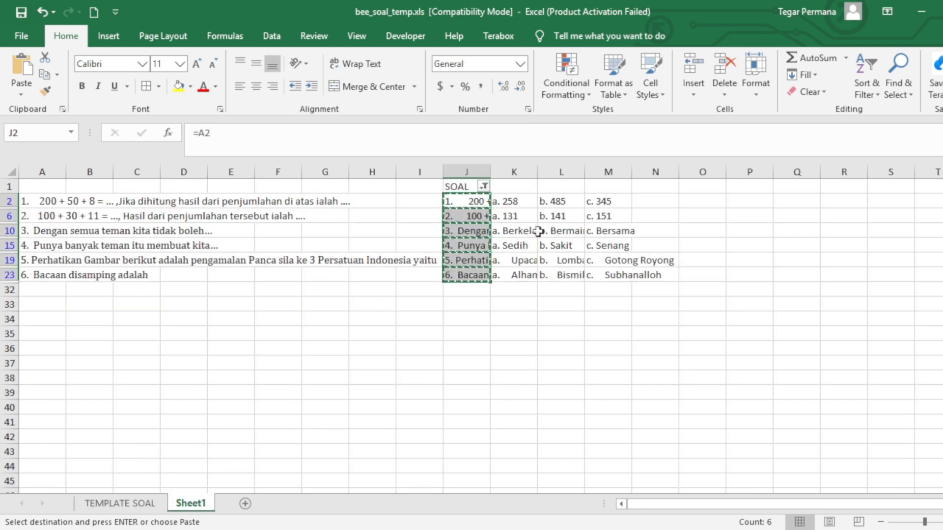
{"action": "left_click_drag", "start_coordinate": [513, 201], "coordinate": [516, 271]}
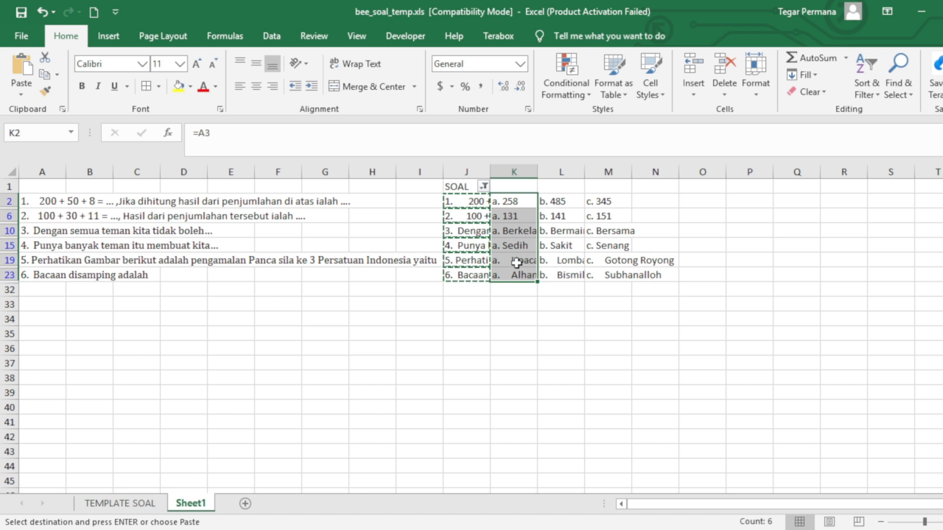
{"action": "key", "text": "ctrl+c"}
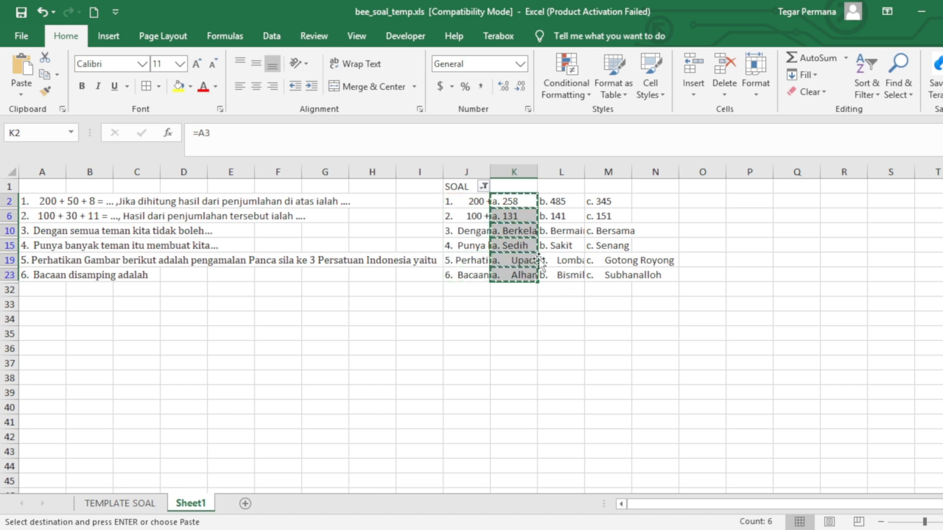
{"action": "left_click", "coordinate": [150, 498]}
Paste the 'a.' options into JAWAB1 at F3 and the 'b.' options into JAWAB2 at H3
{"action": "left_click", "coordinate": [553, 216]}
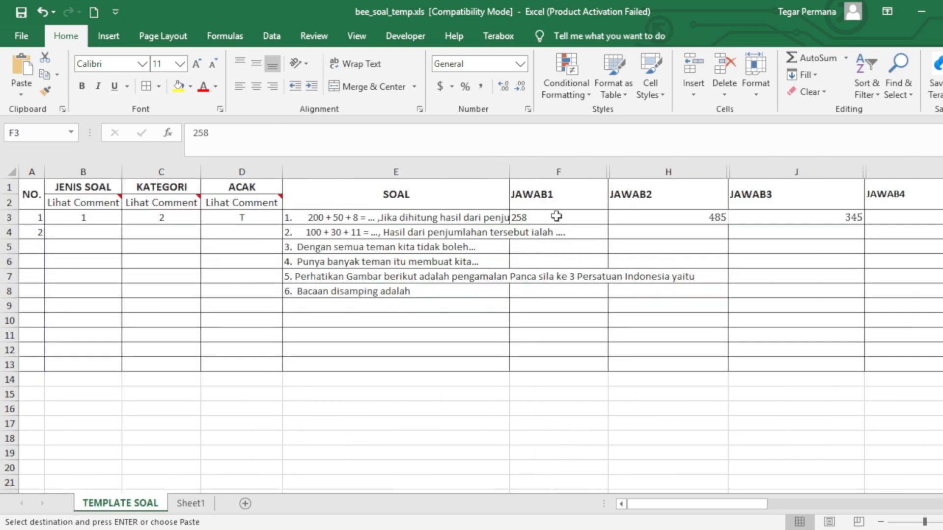
{"action": "key", "text": "ctrl+v"}
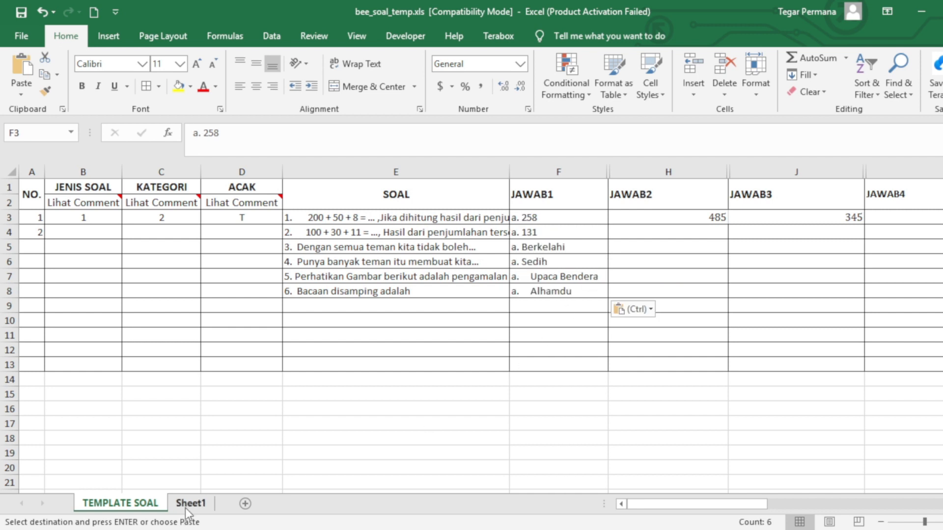
{"action": "left_click", "coordinate": [189, 501]}
{"action": "left_click_drag", "start_coordinate": [560, 202], "coordinate": [559, 269]}
{"action": "key", "text": "ctrl+v"}
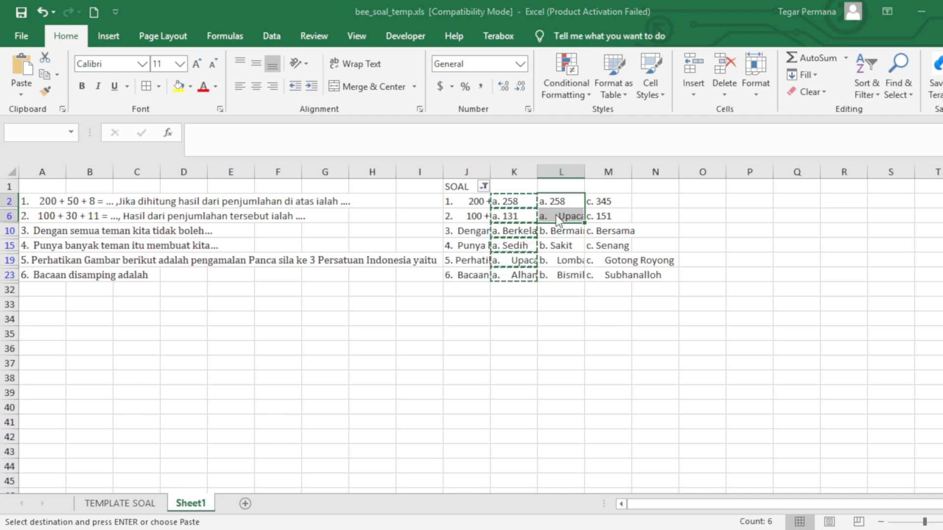
{"action": "key", "text": "ctrl+z"}
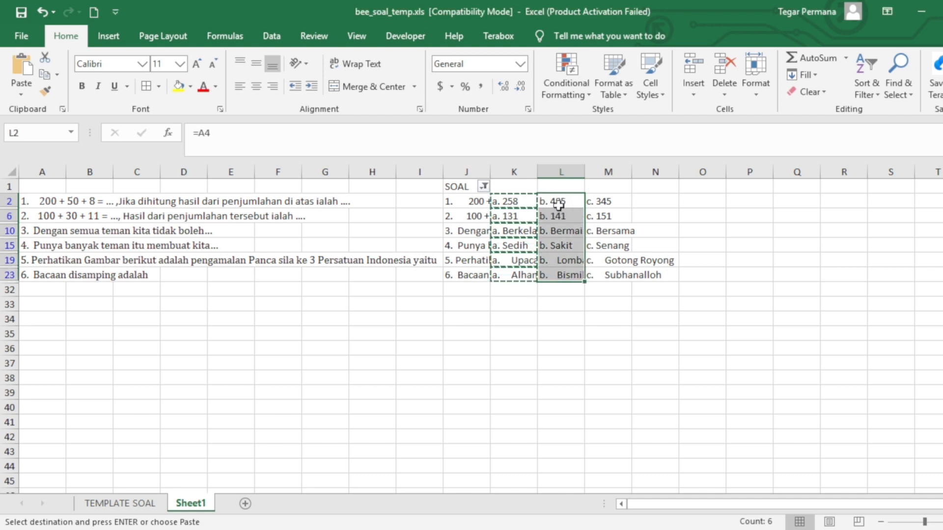
{"action": "key", "text": "ctrl+c"}
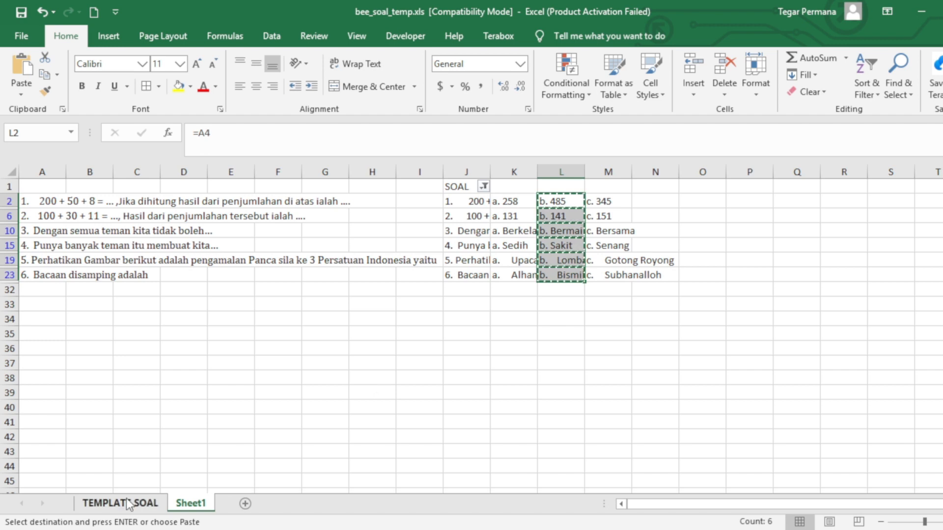
{"action": "left_click", "coordinate": [132, 503]}
{"action": "left_click", "coordinate": [632, 219]}
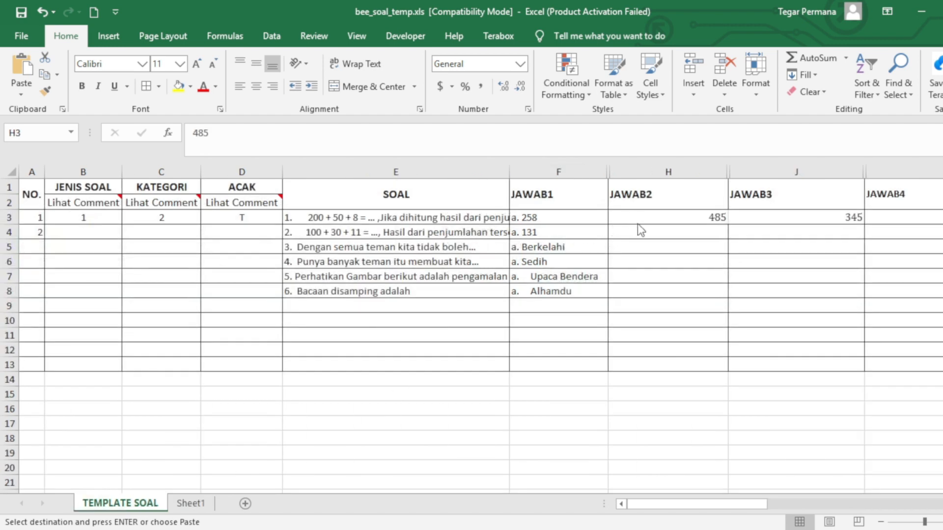
{"action": "key", "text": "ctrl+v"}
Copy Sheet1's 'c.' options from column M into JAWAB3 starting at J3
{"action": "left_click", "coordinate": [190, 503]}
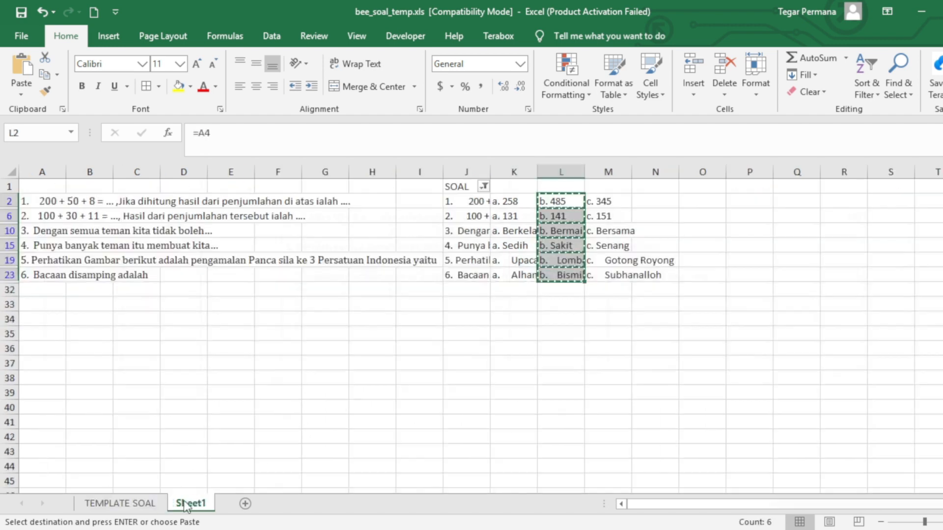
{"action": "left_click_drag", "start_coordinate": [608, 201], "coordinate": [612, 271]}
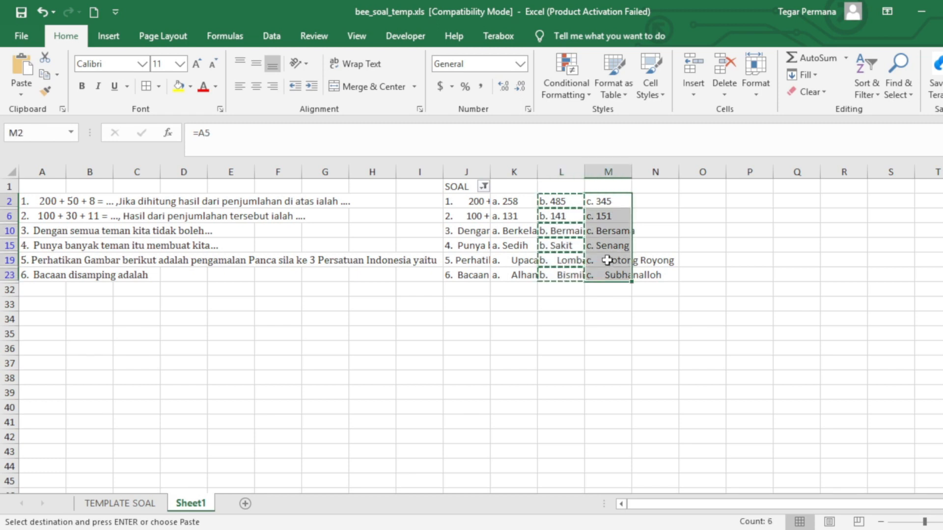
{"action": "key", "text": "ctrl+c"}
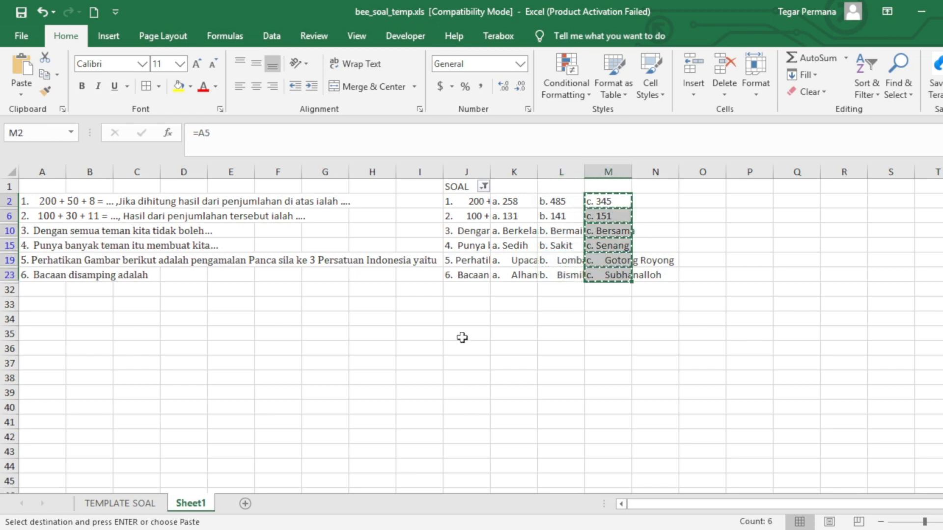
{"action": "left_click", "coordinate": [114, 503]}
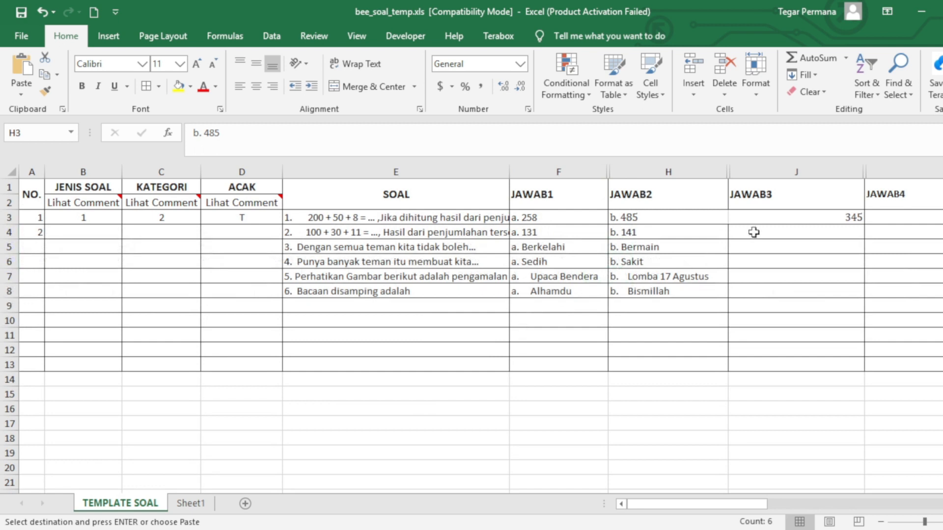
{"action": "left_click", "coordinate": [762, 219]}
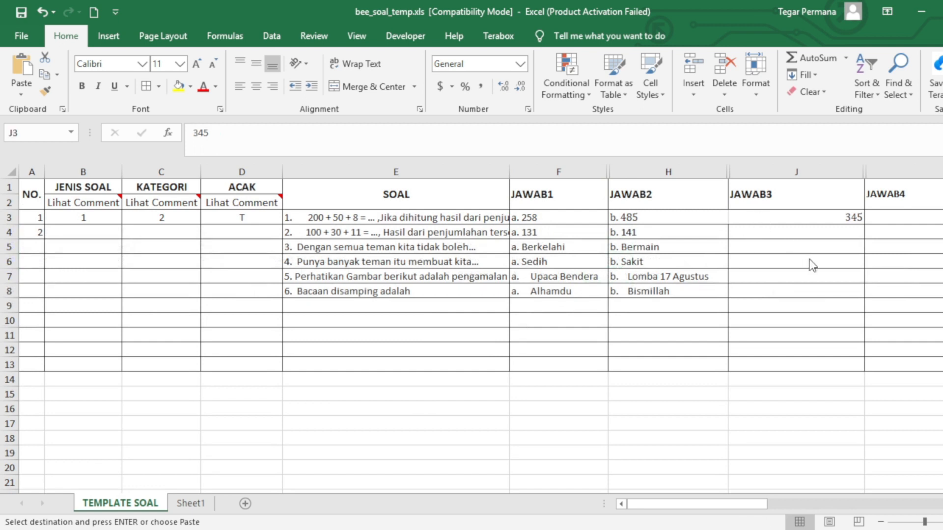
{"action": "key", "text": "ctrl+v"}
{"action": "left_click", "coordinate": [742, 219]}
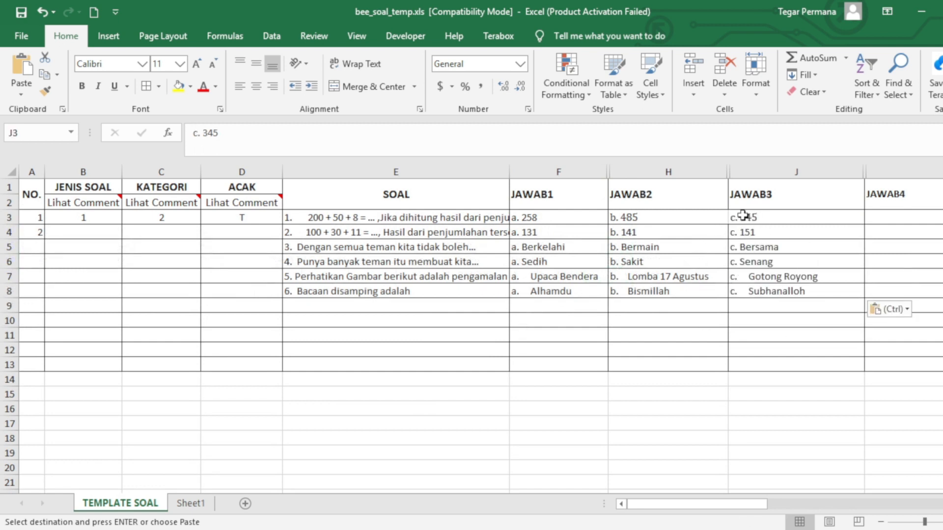
Number the questions 1–6 in column A and clear the empty rows below row 8
{"action": "left_click", "coordinate": [400, 310]}
{"action": "left_click", "coordinate": [35, 233]}
{"action": "left_click_drag", "start_coordinate": [36, 217], "coordinate": [4, 366]}
{"action": "left_click", "coordinate": [4, 309]}
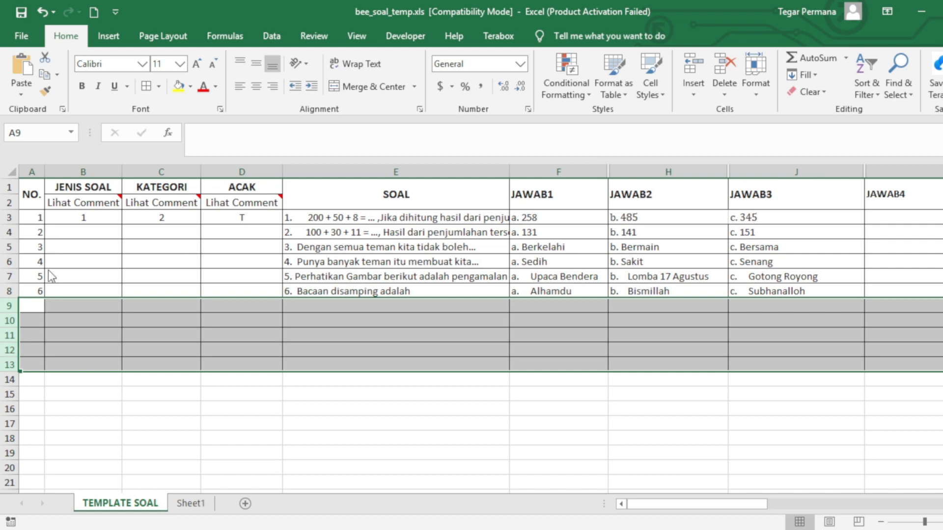
{"action": "left_click", "coordinate": [270, 363]}
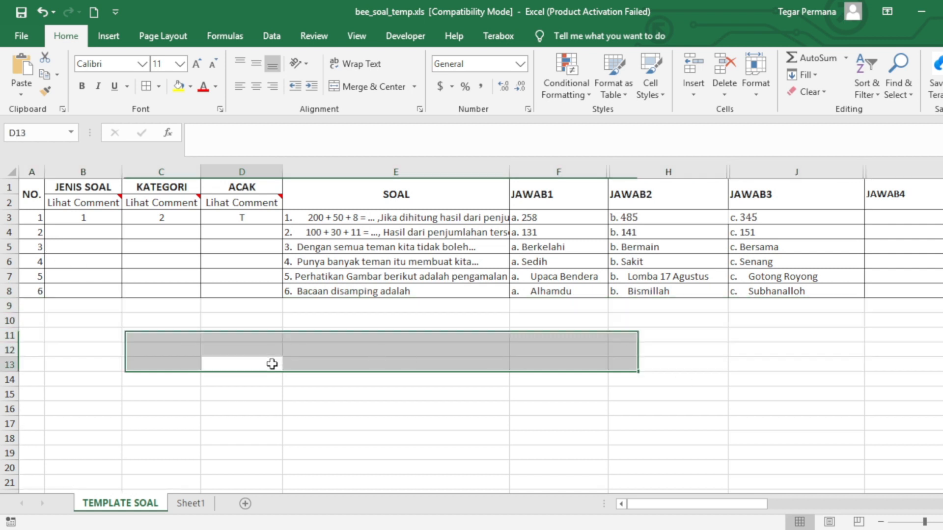
Fill JENIS SOAL 1, KATEGORI 2 and ACAK T down rows 3–8
{"action": "left_click", "coordinate": [98, 217]}
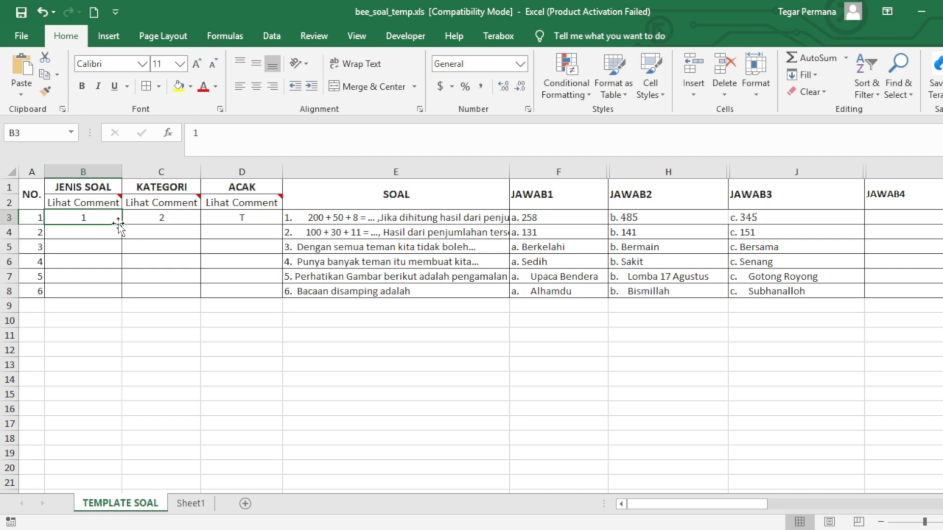
{"action": "left_click_drag", "start_coordinate": [125, 224], "coordinate": [118, 293]}
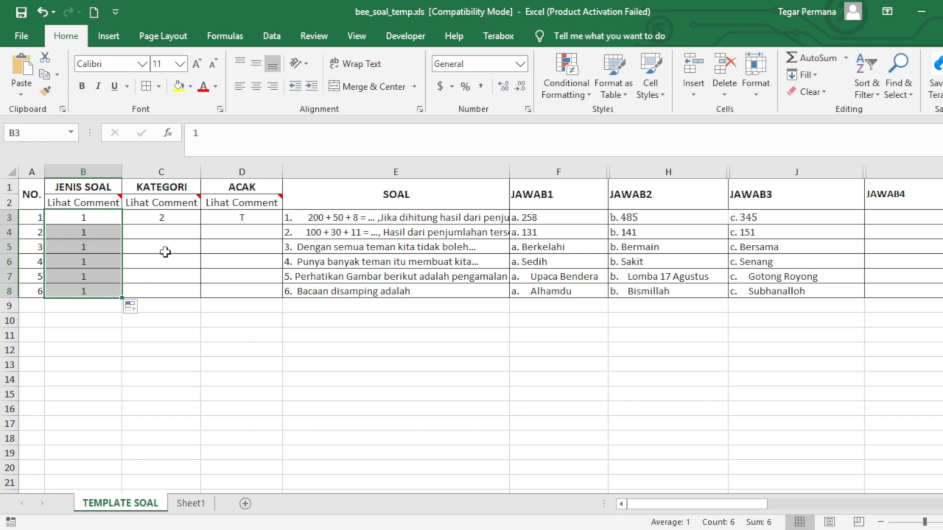
{"action": "left_click", "coordinate": [179, 219]}
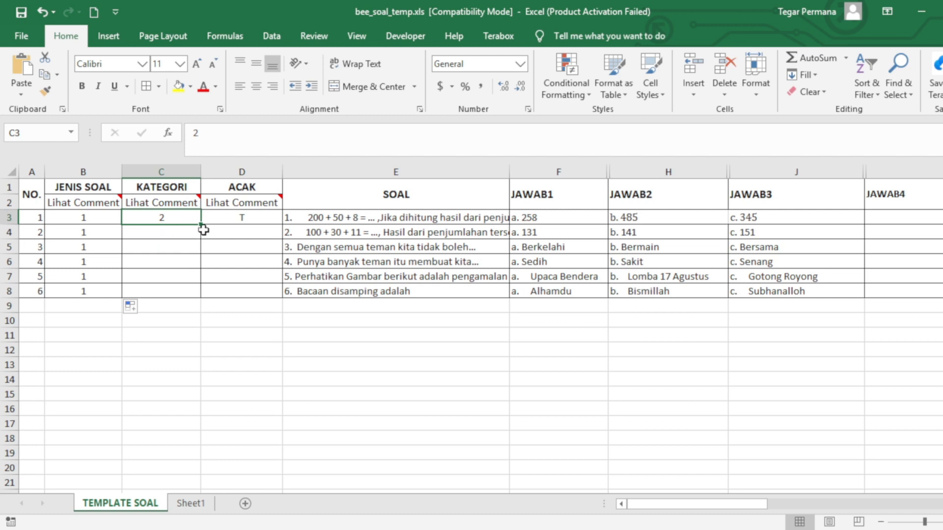
{"action": "left_click_drag", "start_coordinate": [203, 224], "coordinate": [202, 295]}
{"action": "left_click", "coordinate": [248, 219]}
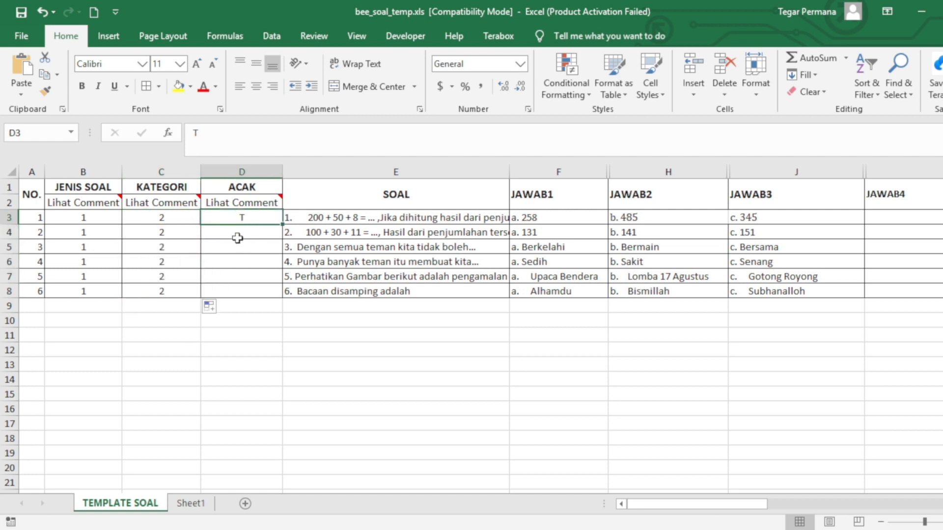
{"action": "left_click_drag", "start_coordinate": [283, 225], "coordinate": [278, 295]}
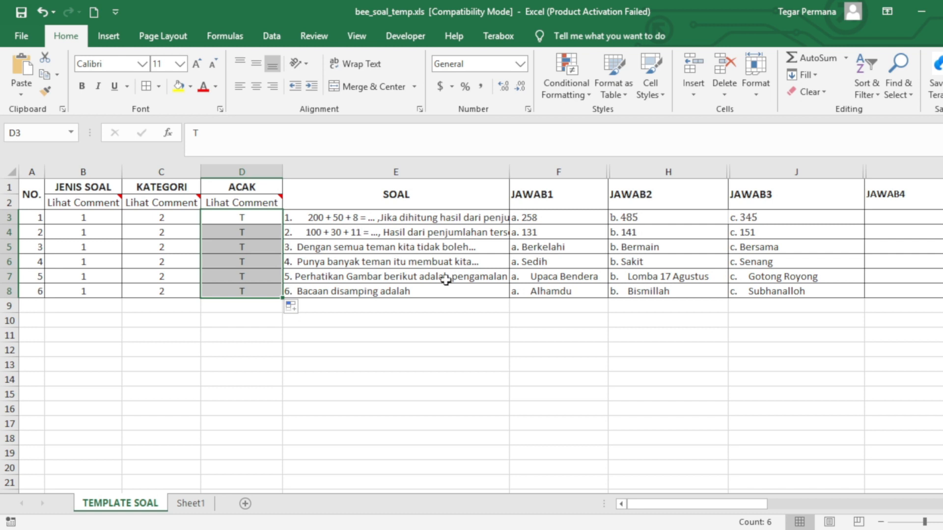
{"action": "left_click_drag", "start_coordinate": [634, 503], "coordinate": [849, 524]}
{"action": "left_click", "coordinate": [580, 279]}
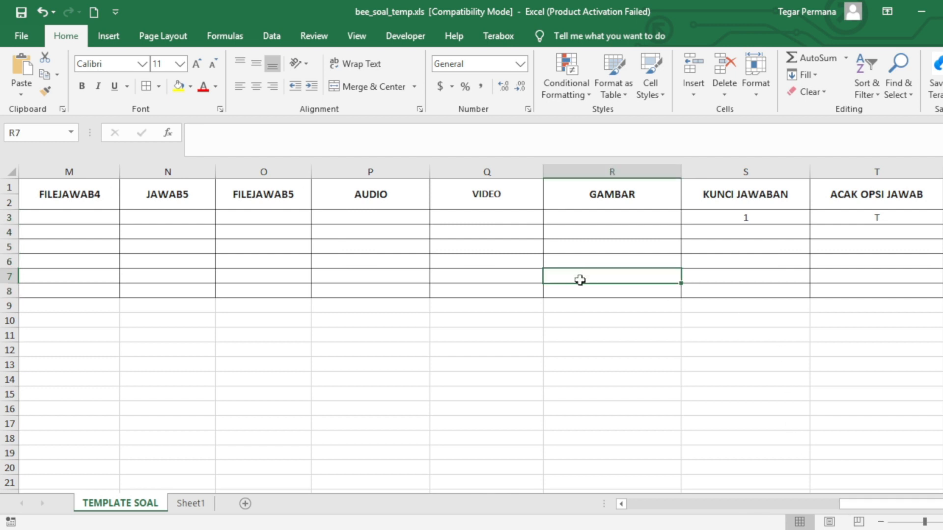
{"action": "left_click", "coordinate": [610, 287]}
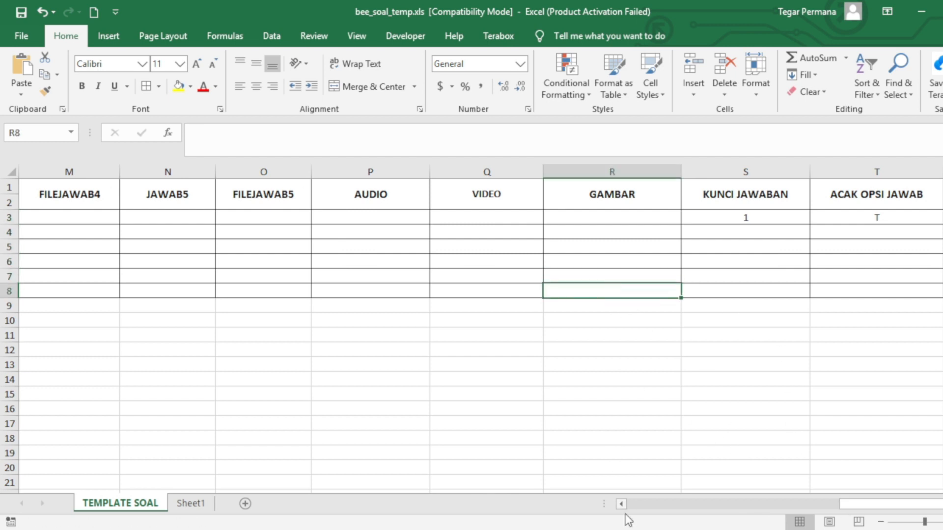
{"action": "left_click", "coordinate": [582, 277]}
{"action": "left_click", "coordinate": [570, 295]}
{"action": "left_click", "coordinate": [573, 272]}
{"action": "mouse_move", "coordinate": [847, 506]}
{"action": "left_mouse_down"}
{"action": "mouse_move", "coordinate": [810, 520]}
{"action": "mouse_move", "coordinate": [631, 516]}
{"action": "mouse_move", "coordinate": [855, 520]}
{"action": "left_mouse_up"}
Bring up contoh soal mi.docx showing the flag-ceremony picture for question 5 and question 6's Arabic text image
{"action": "left_click", "coordinate": [579, 290]}
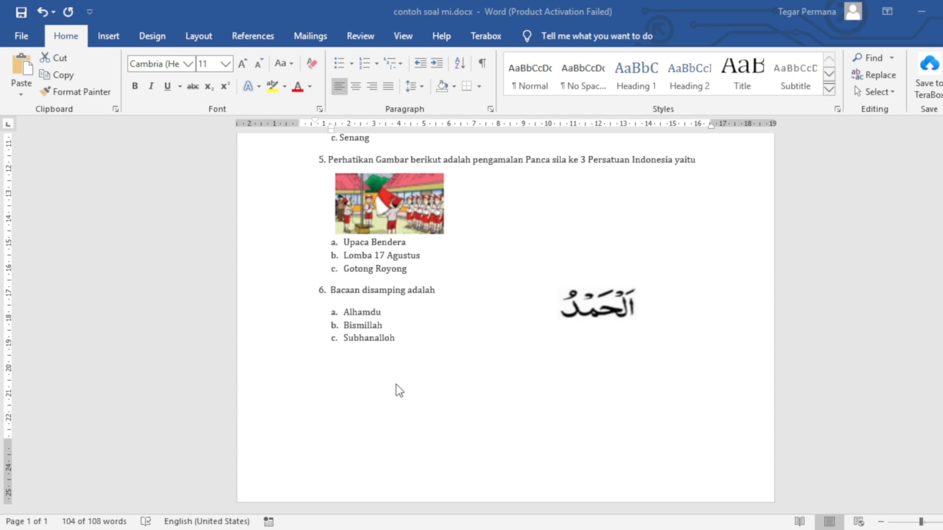
{"action": "key", "text": "ctrl+a"}
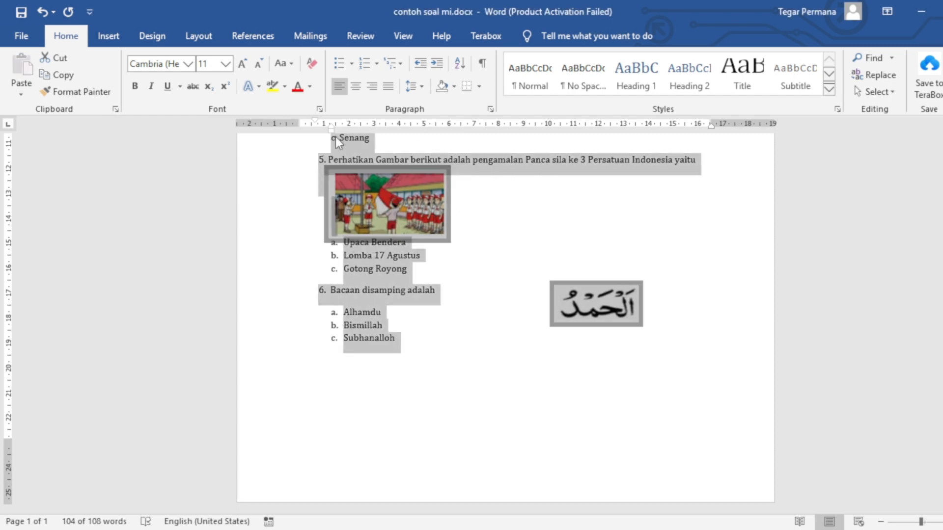
{"action": "left_click", "coordinate": [510, 217]}
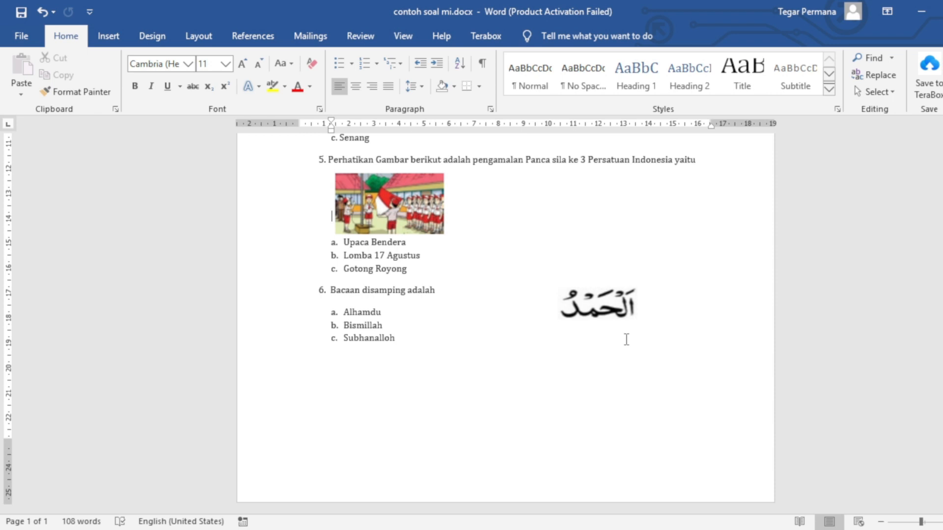
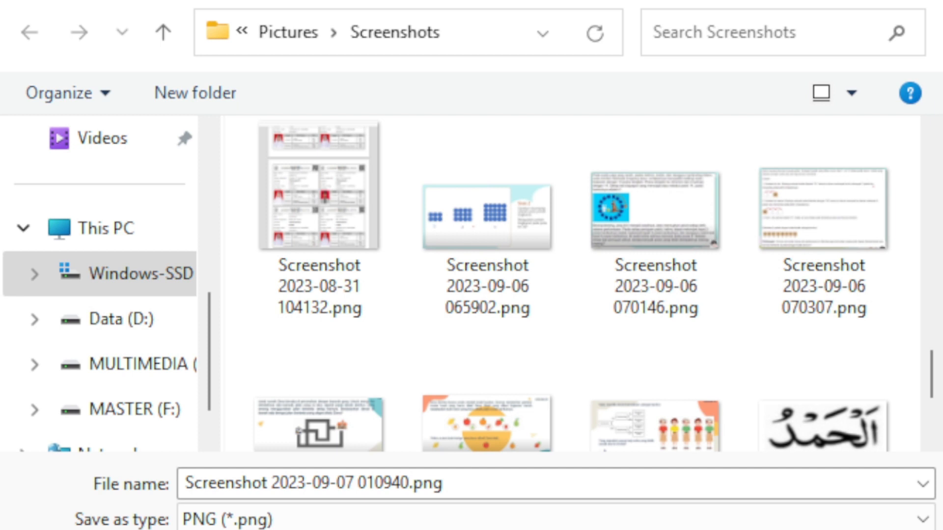
Open the SOAL UH TEMATIK 1 folder and pick soal6t1.png as the file name
{"action": "scroll", "coordinate": [453, 326], "scroll_direction": "down", "scroll_amount": 4}
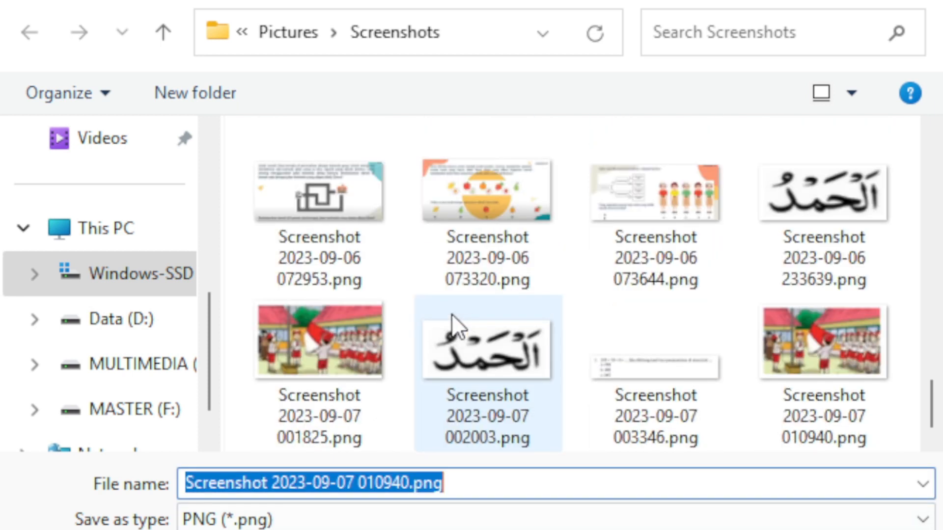
{"action": "scroll", "coordinate": [338, 255], "scroll_direction": "up", "scroll_amount": 10}
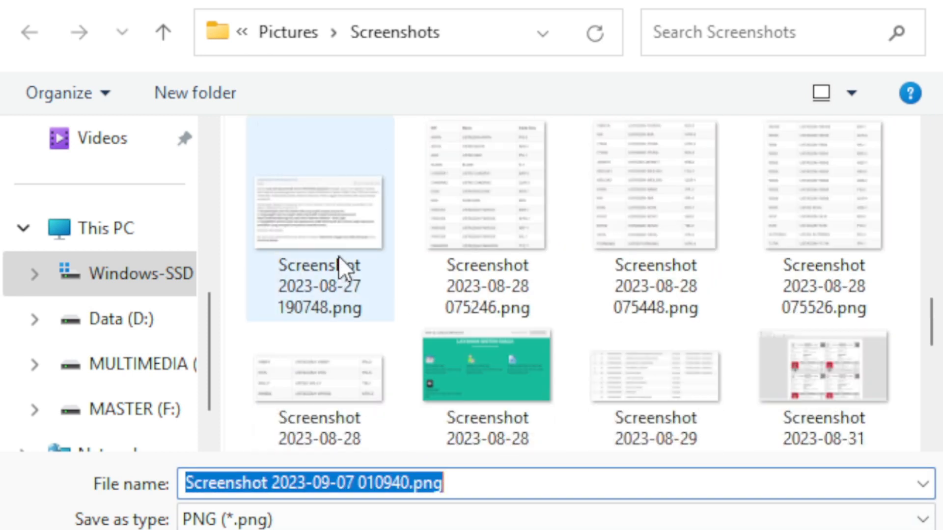
{"action": "scroll", "coordinate": [402, 231], "scroll_direction": "up", "scroll_amount": 5}
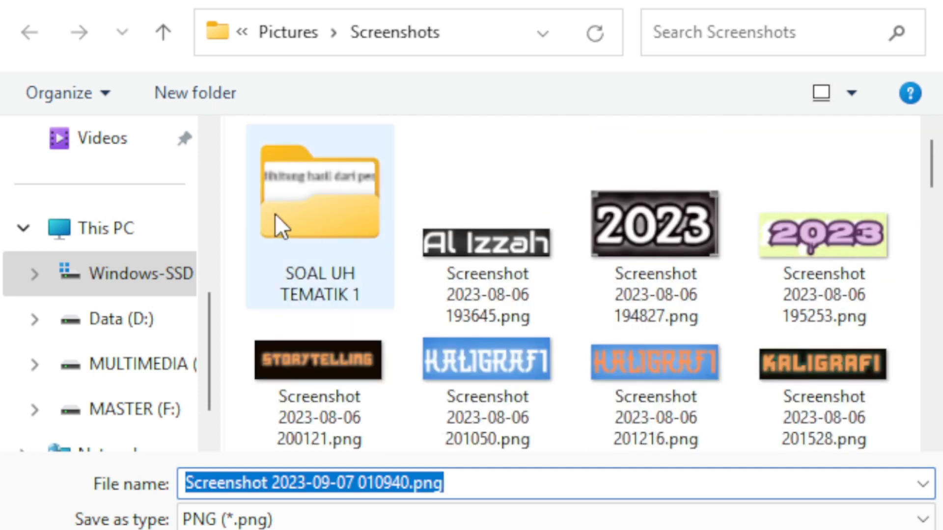
{"action": "double_click", "coordinate": [293, 204]}
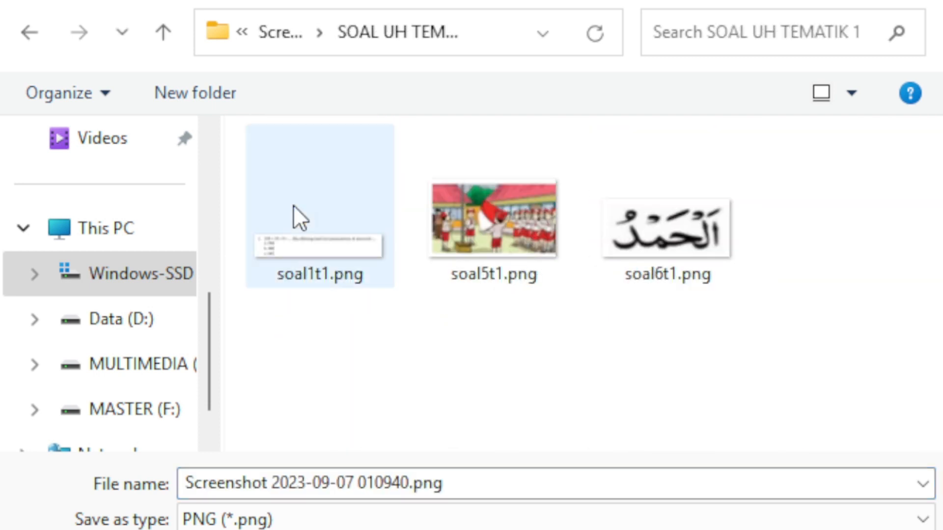
{"action": "left_click", "coordinate": [488, 253]}
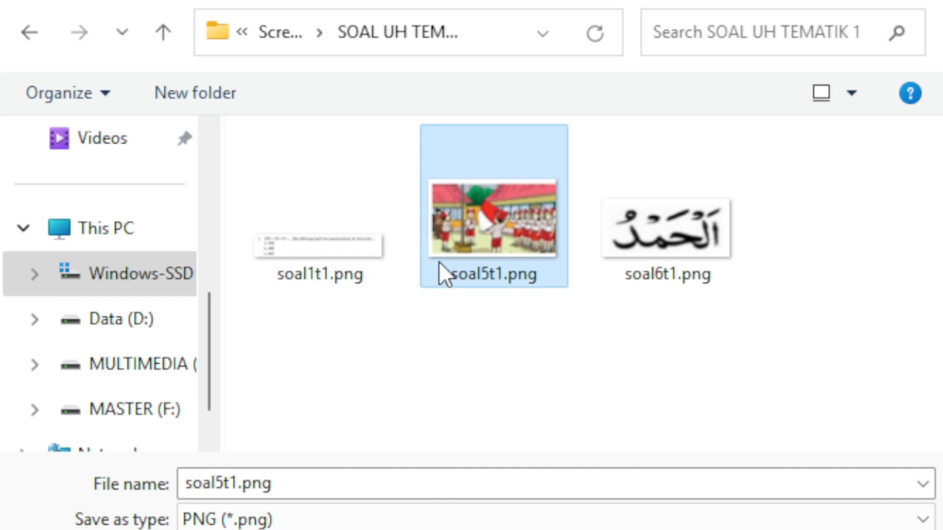
{"action": "left_click", "coordinate": [276, 487]}
{"action": "left_click", "coordinate": [277, 491]}
{"action": "key", "text": "Left"}
{"action": "key", "text": "Left"}
{"action": "left_click", "coordinate": [672, 241]}
{"action": "left_click", "coordinate": [307, 487]}
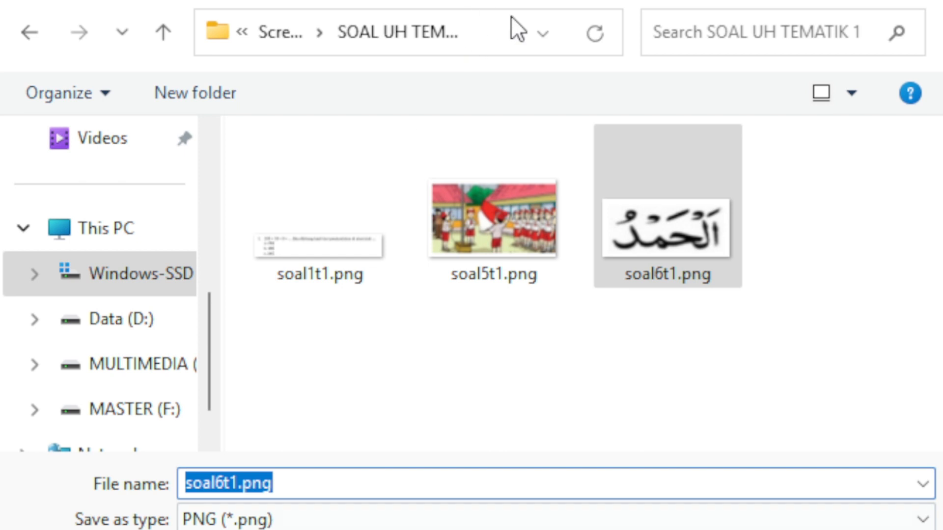
Check the folder path and file type, then re-select soal6t1.png inside SOAL UH TEMATIK 1
{"action": "left_click", "coordinate": [541, 33]}
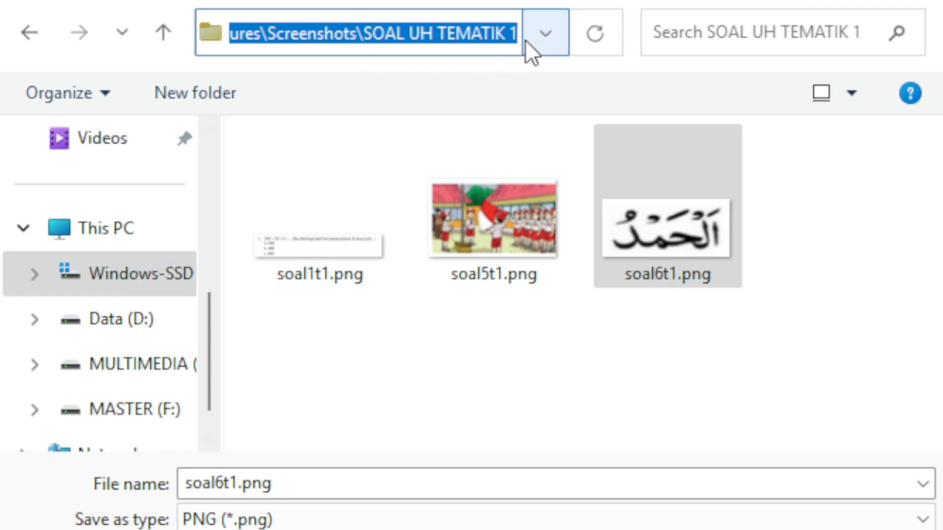
{"action": "left_click", "coordinate": [544, 35]}
{"action": "left_click", "coordinate": [636, 361]}
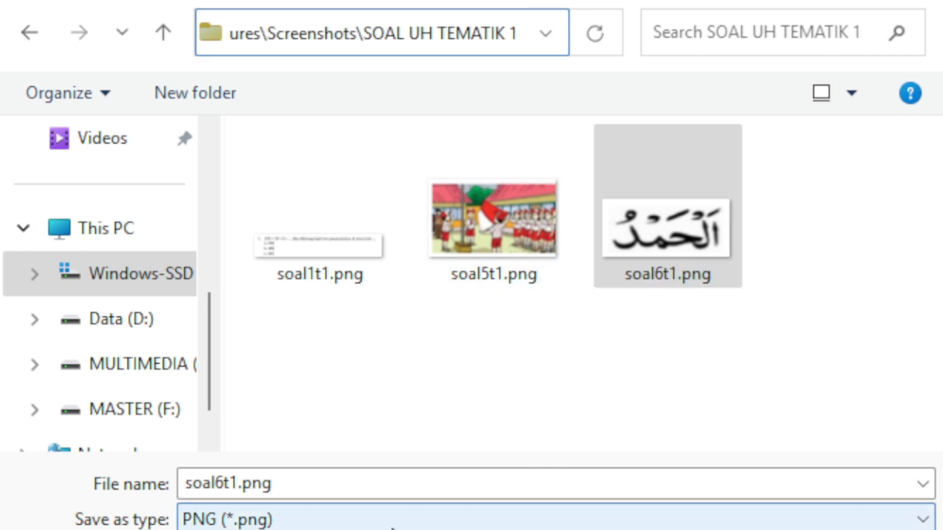
{"action": "left_click", "coordinate": [284, 519]}
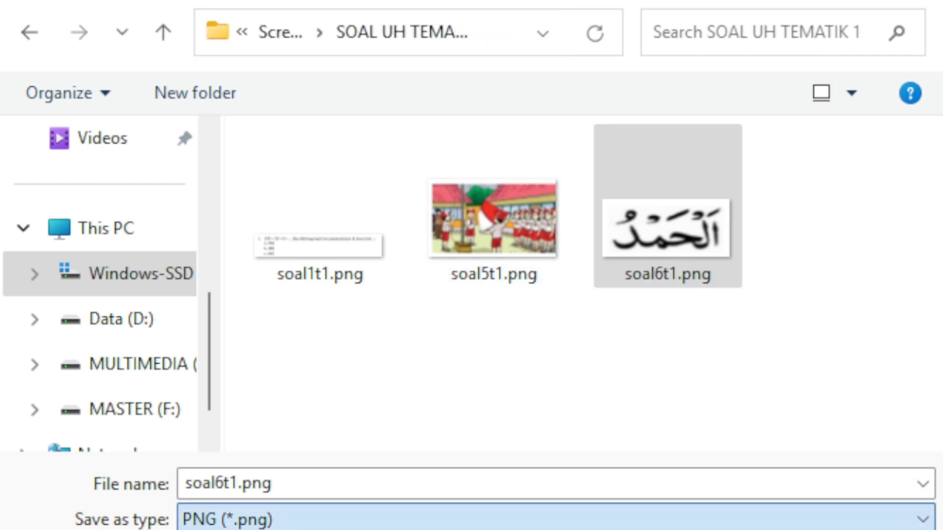
{"action": "left_click", "coordinate": [541, 31]}
{"action": "double_click", "coordinate": [412, 34]}
{"action": "left_click", "coordinate": [32, 34]}
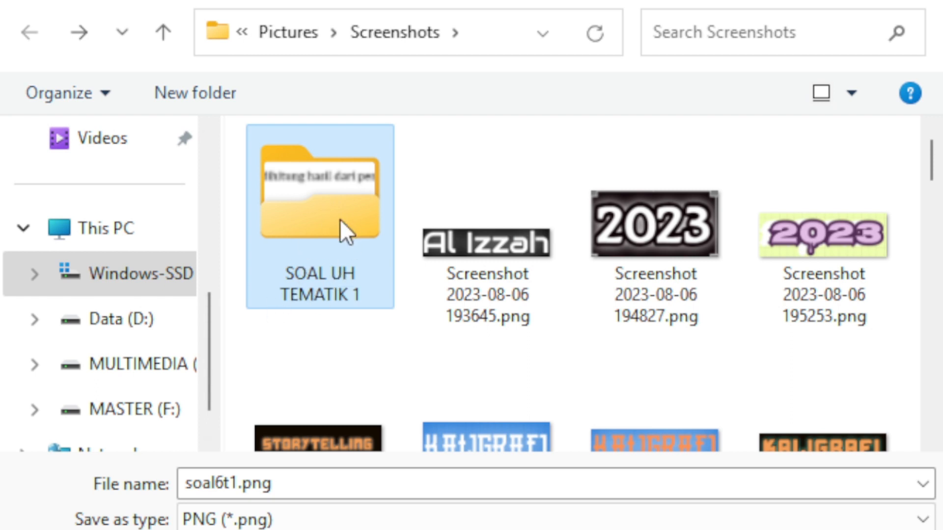
{"action": "double_click", "coordinate": [321, 246]}
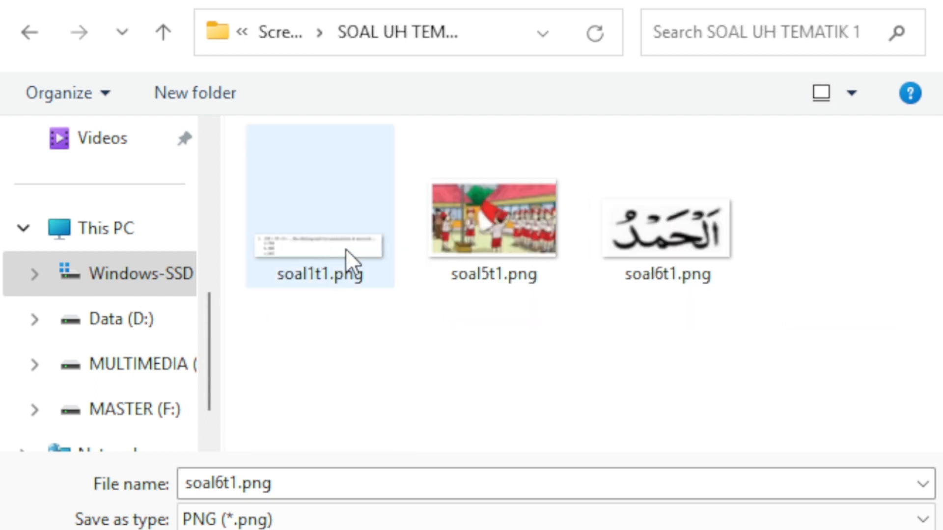
{"action": "left_click", "coordinate": [658, 264]}
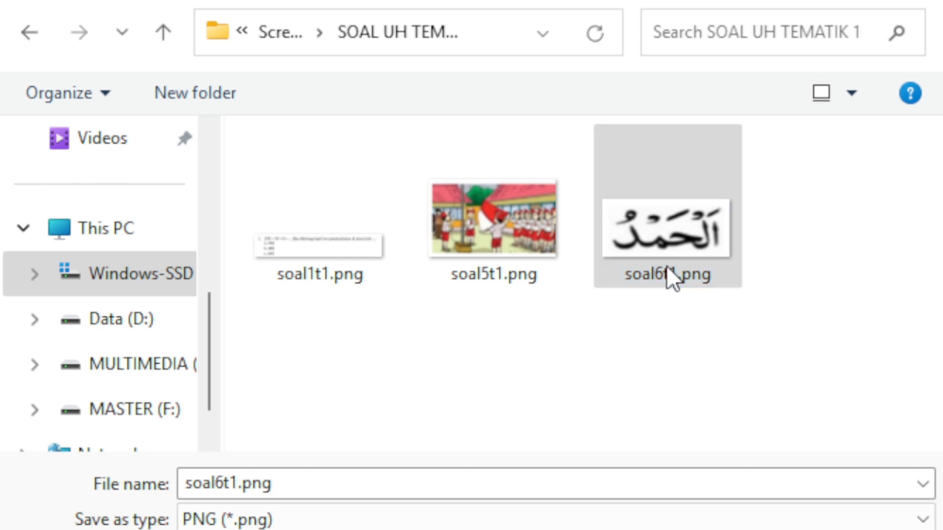
{"action": "left_click", "coordinate": [715, 237]}
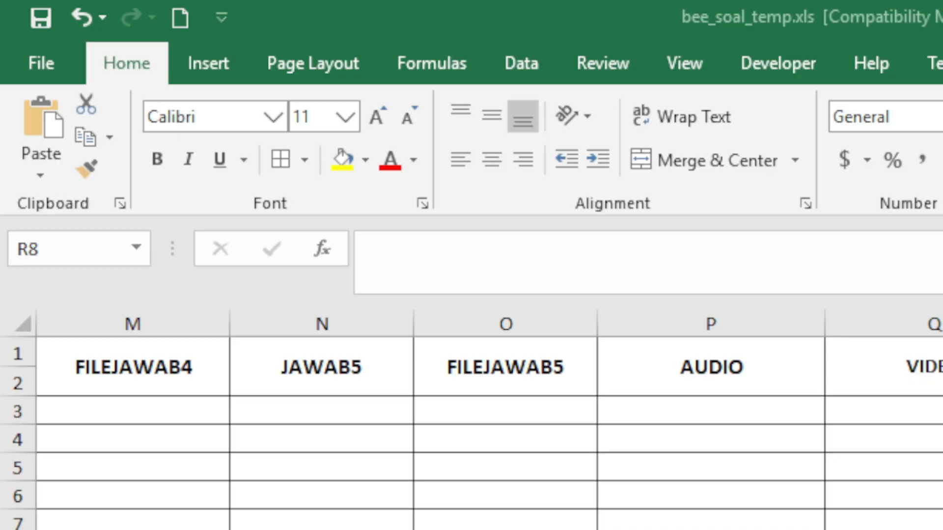
Enter soal5t1.png in R7 and soal6t1.png in R8
{"action": "key", "text": "Up"}
{"action": "key", "text": "Down"}
{"action": "key", "text": "Up"}
{"action": "type", "text": "s"}
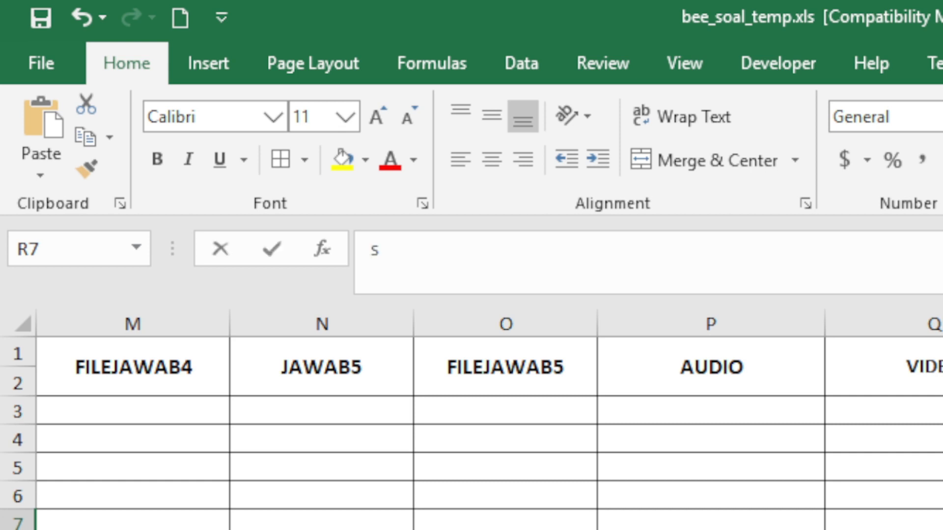
{"action": "type", "text": "oal5t1.png"}
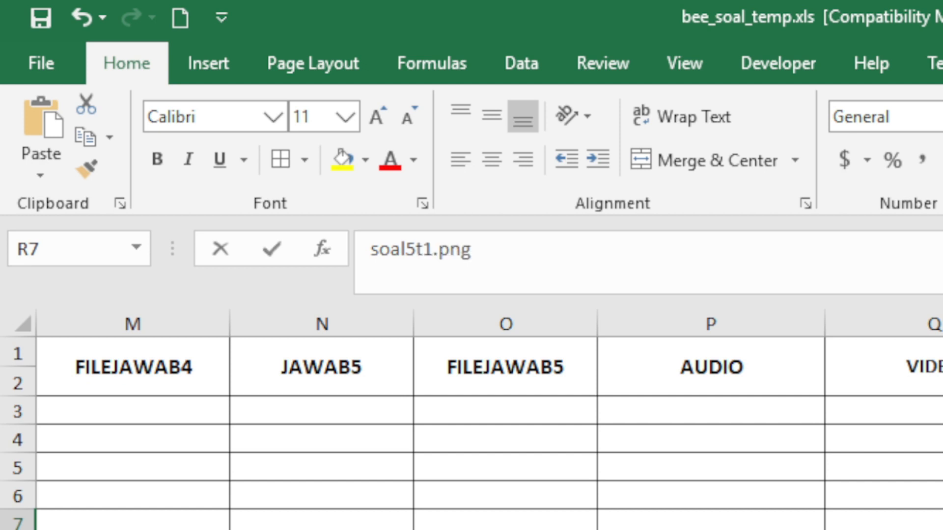
{"action": "key", "text": "Return"}
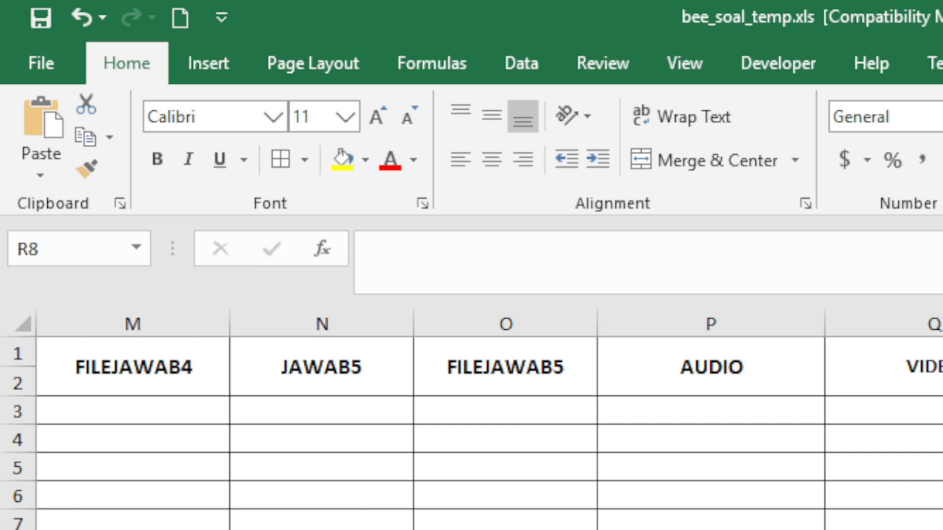
{"action": "type", "text": "s"}
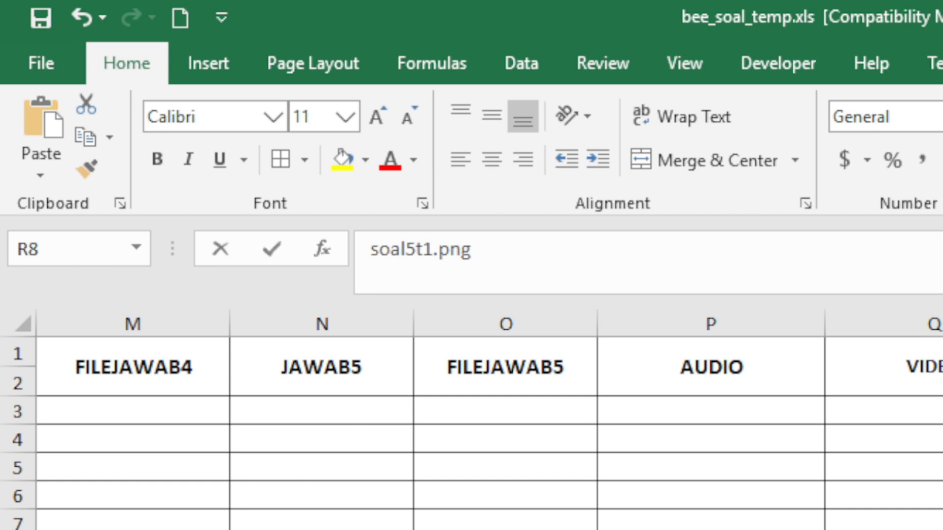
{"action": "type", "text": "oal6"}
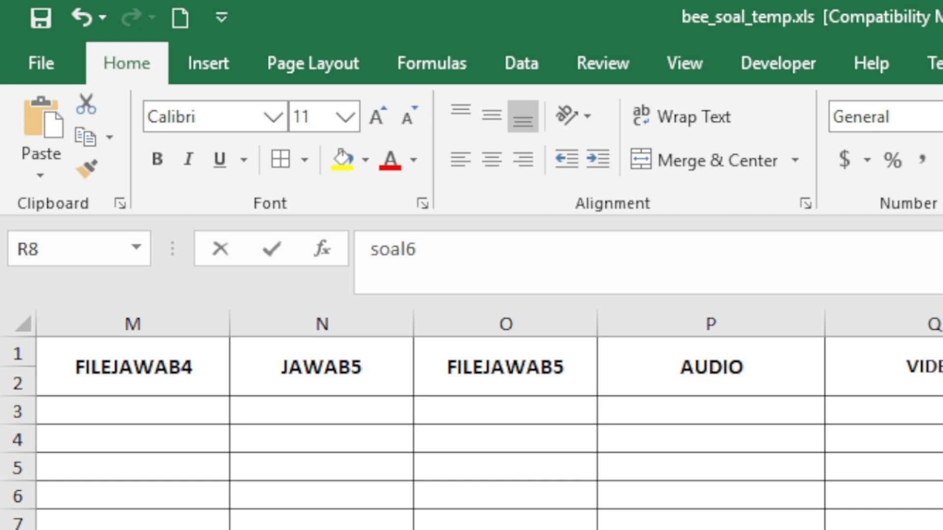
{"action": "type", "text": "t1.png"}
{"action": "key", "text": "Return"}
Check the soal5t1.png and soal6t1.png entries in cells R7 and R8
{"action": "key", "text": "Down"}
{"action": "key", "text": "Down"}
{"action": "key", "text": "Down"}
{"action": "key", "text": "Up"}
{"action": "key", "text": "Up"}
{"action": "key", "text": "Up"}
{"action": "key", "text": "Up"}
{"action": "key", "text": "Up"}
{"action": "key", "text": "Down"}
{"action": "key", "text": "Up"}
{"action": "key", "text": "Down"}
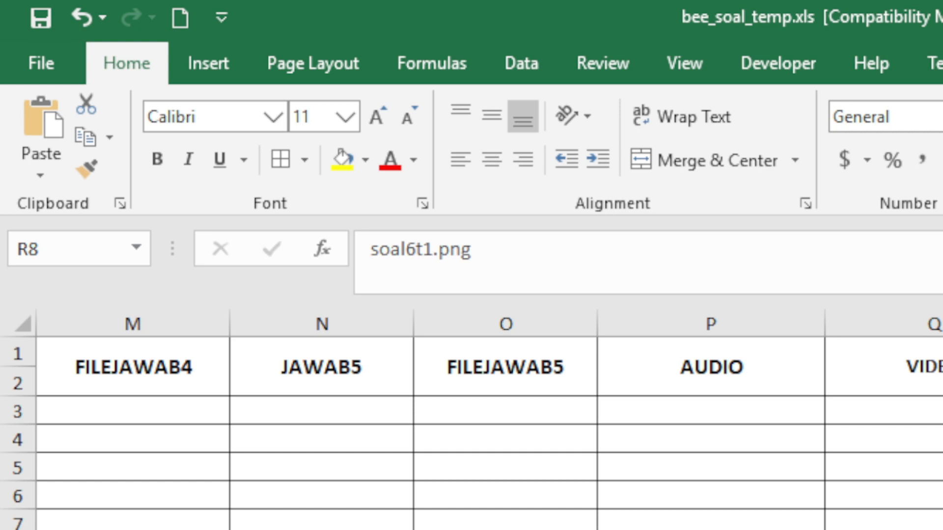
{"action": "key", "text": "Up"}
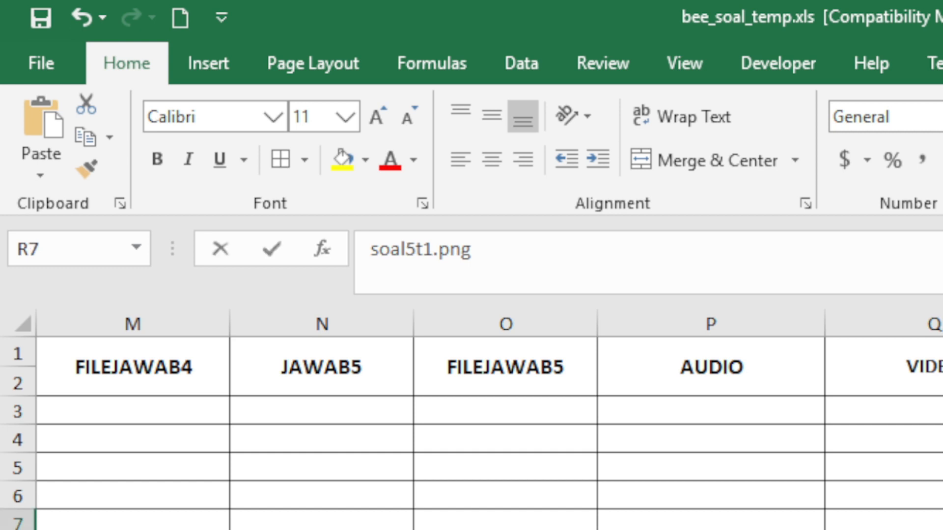
{"action": "key", "text": "Down"}
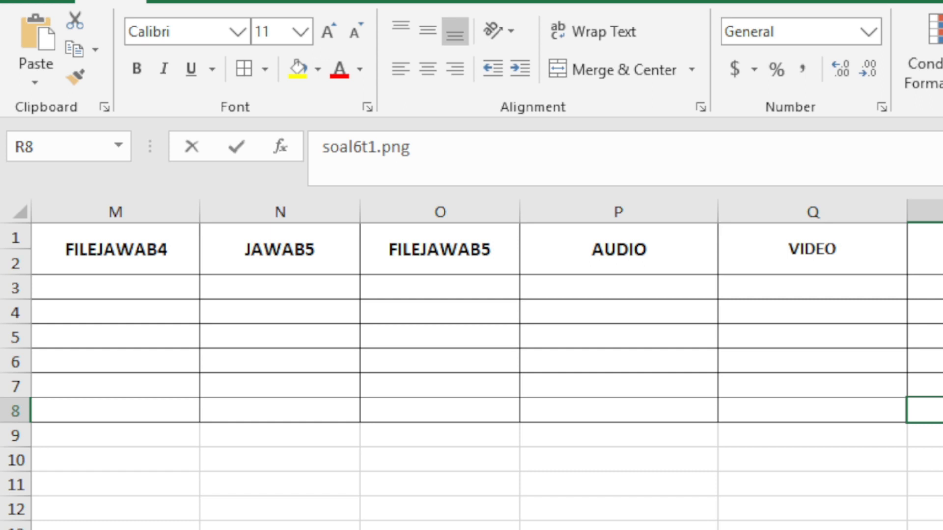
Put answer key 2 in S4, below the existing key 1 in S3
{"action": "scroll", "coordinate": [486, 363], "scroll_direction": "left", "scroll_amount": 10}
{"action": "left_click", "coordinate": [942, 287]}
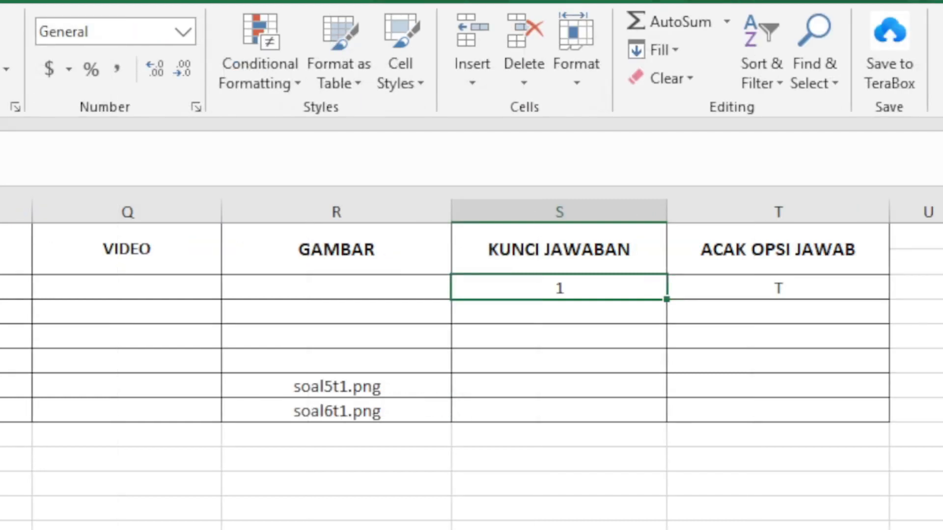
{"action": "left_click", "coordinate": [286, 387]}
{"action": "left_click", "coordinate": [299, 405]}
{"action": "left_click", "coordinate": [520, 294]}
{"action": "left_click", "coordinate": [530, 309]}
{"action": "double_click", "coordinate": [529, 309]}
{"action": "type", "text": "2"}
{"action": "key", "text": "Return"}
Enter answer keys 3, 3, 2 and 1 for questions 3–6 in S5–S8
{"action": "double_click", "coordinate": [564, 341]}
{"action": "type", "text": "4"}
{"action": "key", "text": "Return"}
{"action": "left_click", "coordinate": [583, 338]}
{"action": "type", "text": "3"}
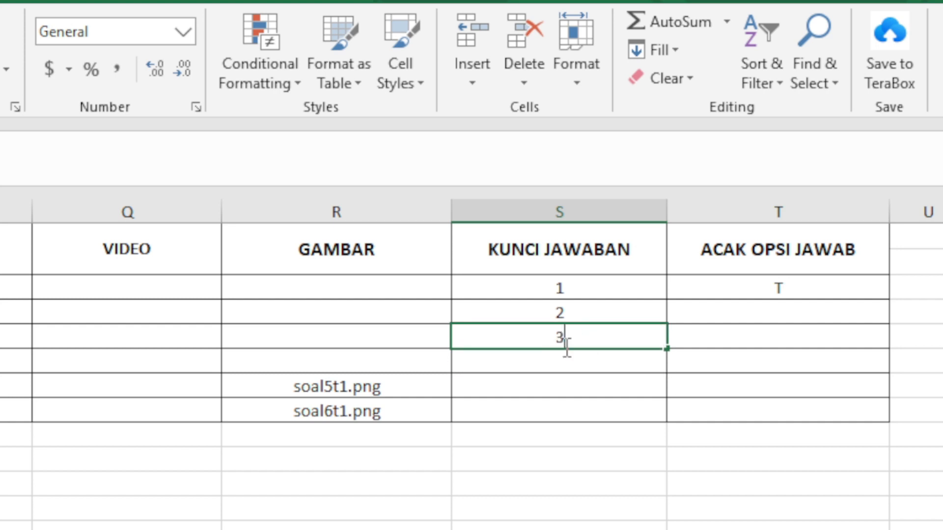
{"action": "key", "text": "Return"}
{"action": "type", "text": "3"}
{"action": "key", "text": "Return"}
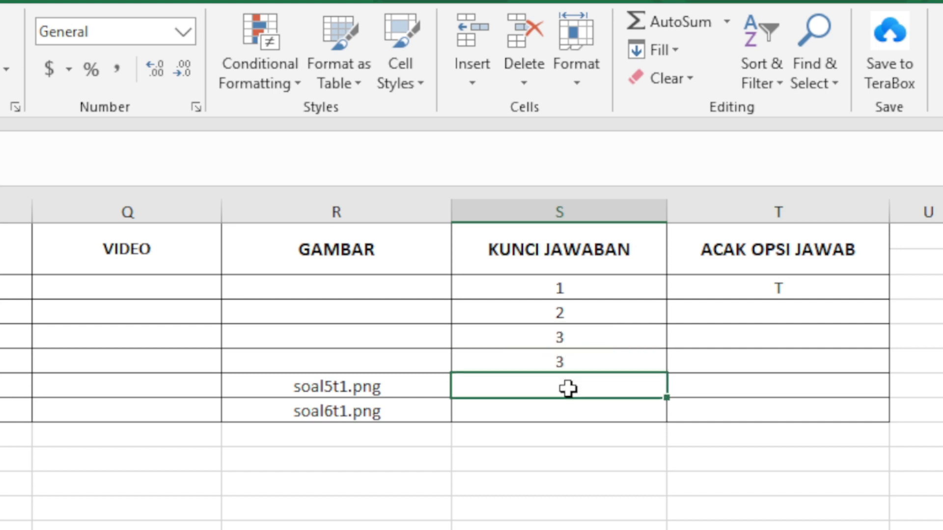
{"action": "type", "text": "2"}
{"action": "key", "text": "Return"}
{"action": "type", "text": "1"}
{"action": "left_click", "coordinate": [761, 311]}
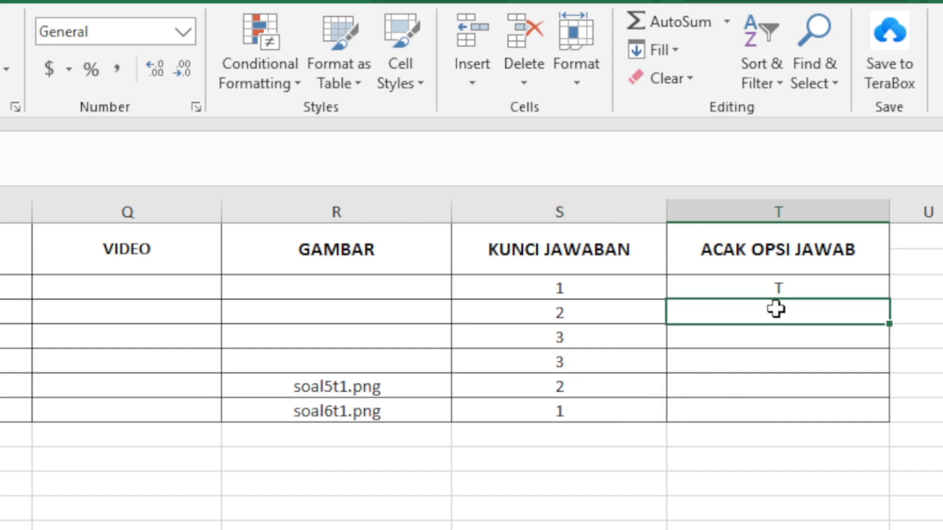
Copy T down the ACAK OPSI JAWAB column through row 8 and check the entries
{"action": "left_click", "coordinate": [870, 293]}
{"action": "left_click_drag", "start_coordinate": [886, 305], "coordinate": [882, 414]}
{"action": "left_click", "coordinate": [757, 328]}
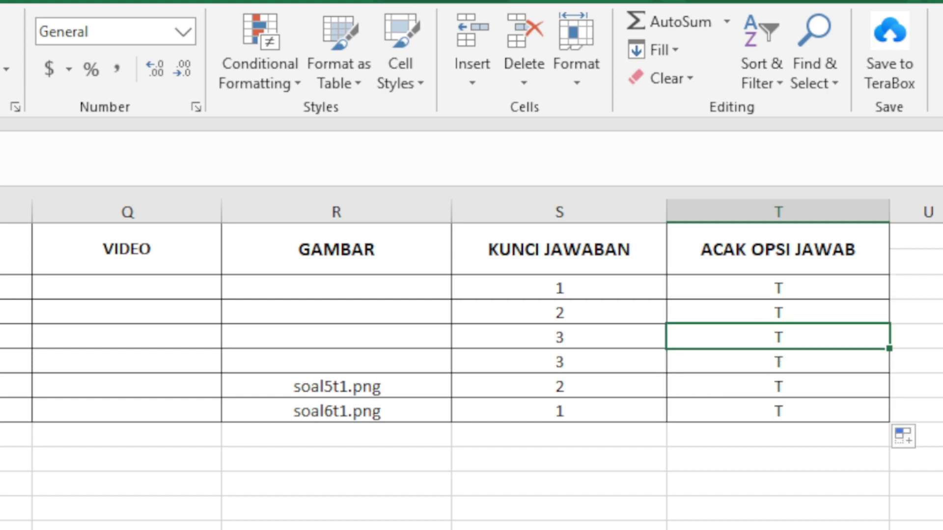
{"action": "left_click", "coordinate": [764, 267]}
{"action": "left_click", "coordinate": [745, 312]}
{"action": "left_click", "coordinate": [734, 362]}
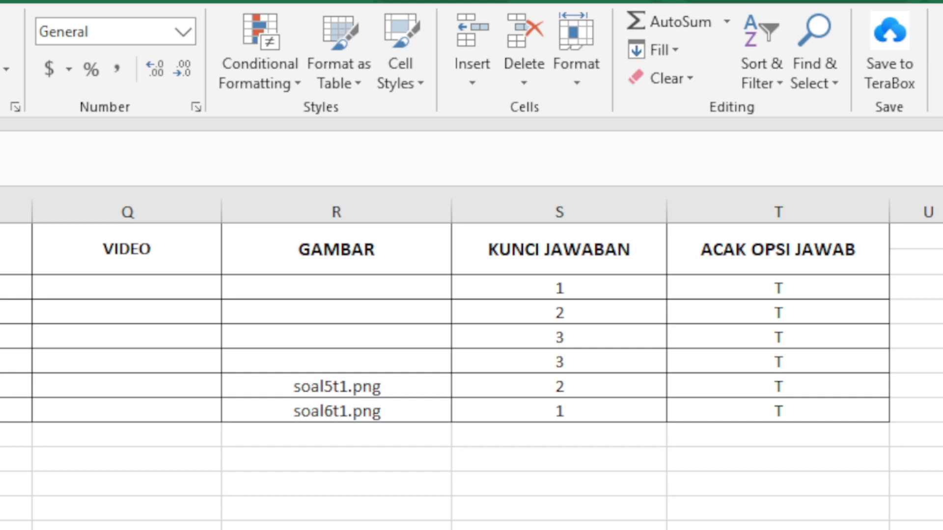
{"action": "left_click", "coordinate": [777, 361]}
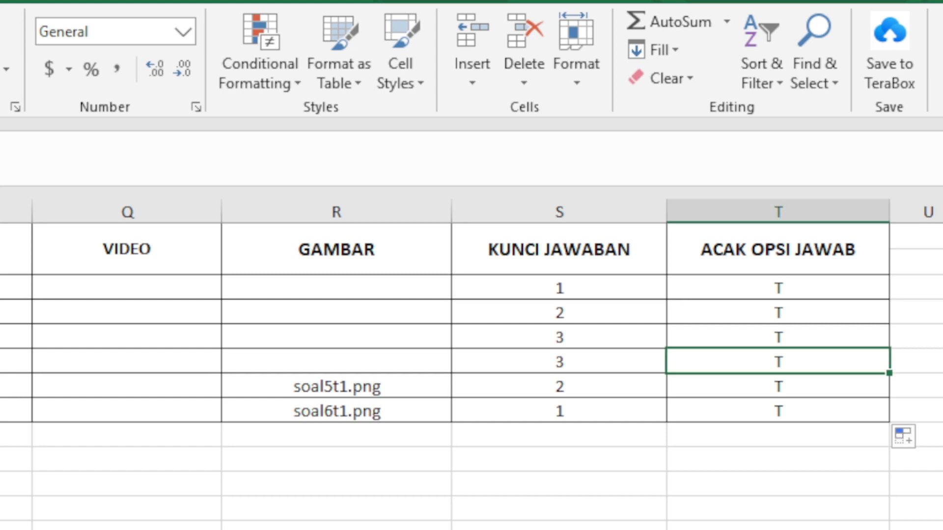
Delete the extra spaces after '1.' in E3 and after '2.' in E4
{"action": "scroll", "coordinate": [471, 363], "scroll_direction": "left", "scroll_amount": 10}
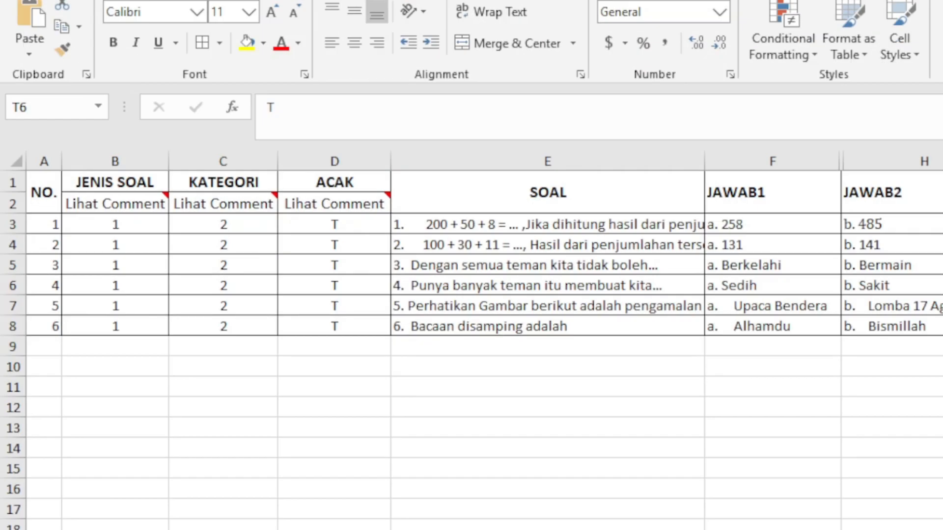
{"action": "left_click", "coordinate": [427, 225]}
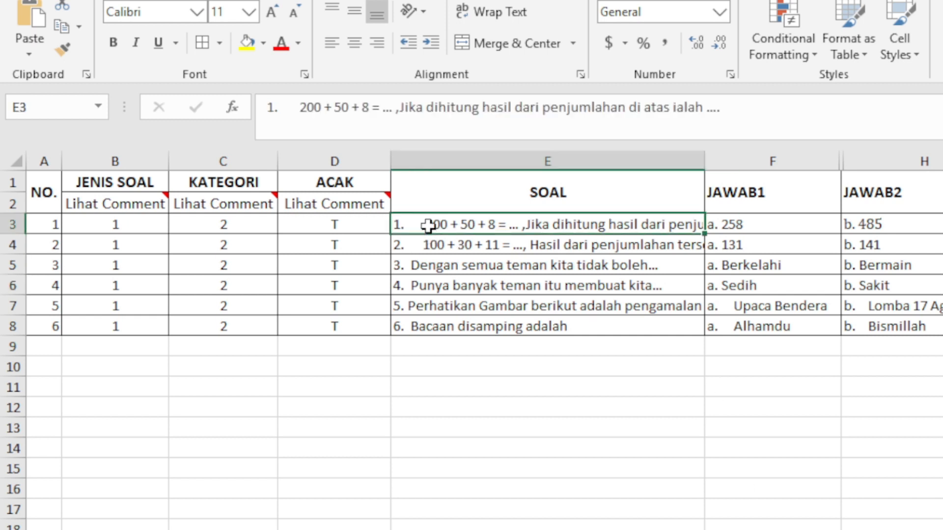
{"action": "left_click_drag", "start_coordinate": [428, 225], "coordinate": [404, 225]}
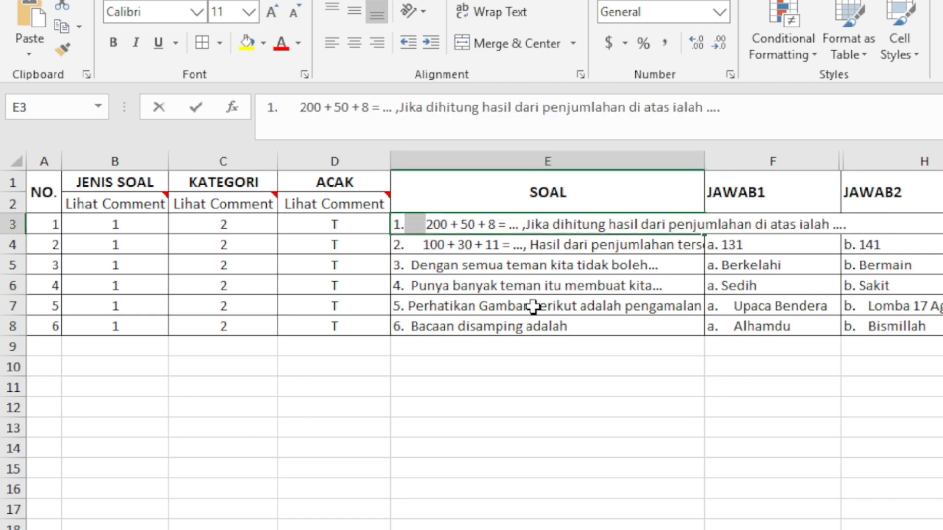
{"action": "key", "text": "BackSpace"}
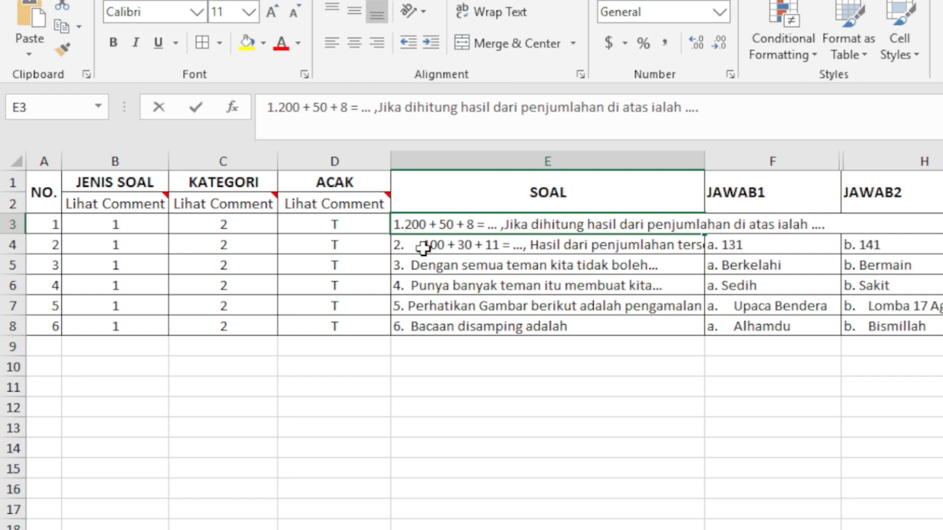
{"action": "double_click", "coordinate": [426, 245]}
{"action": "key", "text": "BackSpace"}
{"action": "key", "text": "BackSpace"}
{"action": "key", "text": "BackSpace"}
{"action": "key", "text": "BackSpace"}
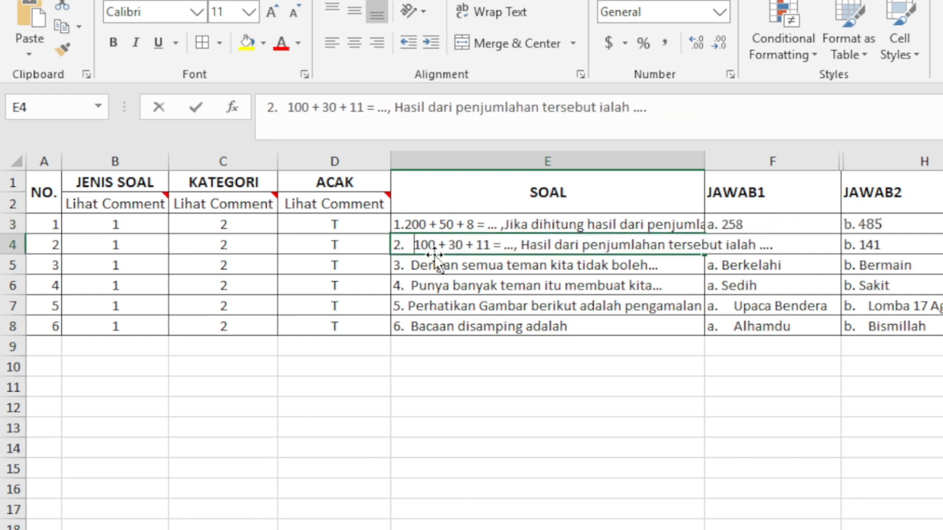
{"action": "key", "text": "BackSpace"}
Select the question rows B3:F8 to review them, then return to E3
{"action": "left_click", "coordinate": [464, 309]}
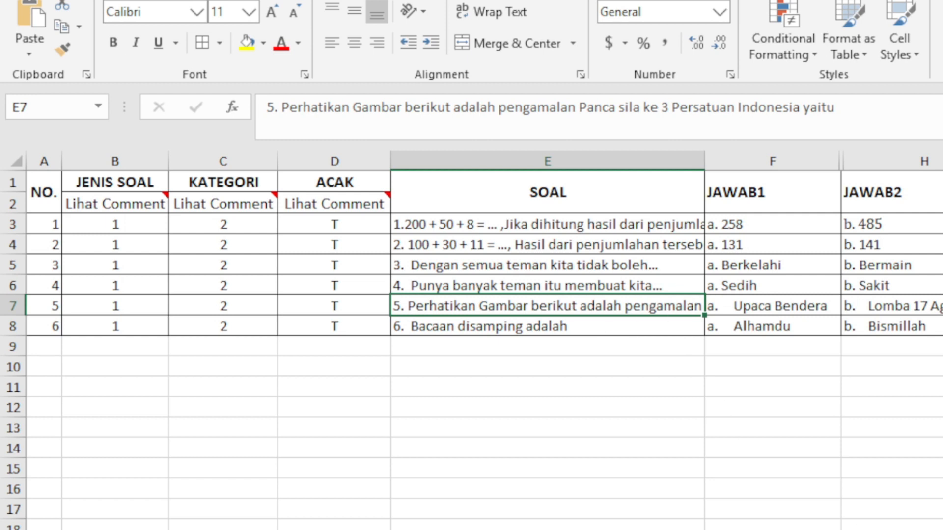
{"action": "left_click_drag", "start_coordinate": [96, 226], "coordinate": [942, 324]}
{"action": "left_click", "coordinate": [384, 223]}
{"action": "left_click", "coordinate": [440, 231]}
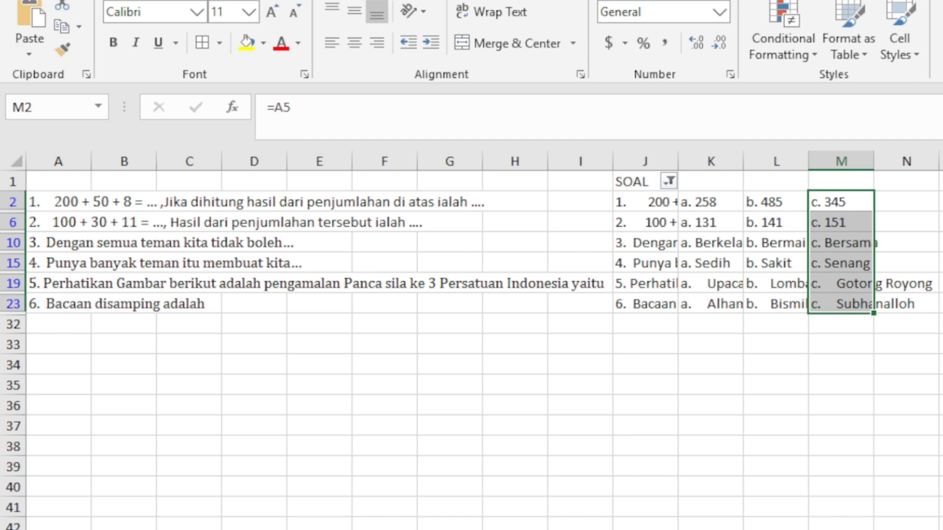
Save the workbook through File > Save As, then go back to the worksheet
{"action": "left_click", "coordinate": [30, 1]}
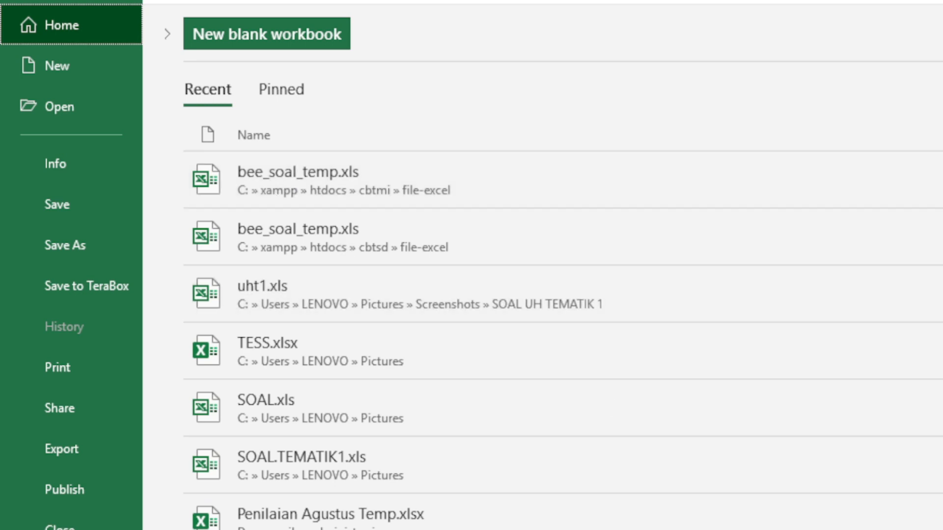
{"action": "left_click", "coordinate": [75, 241]}
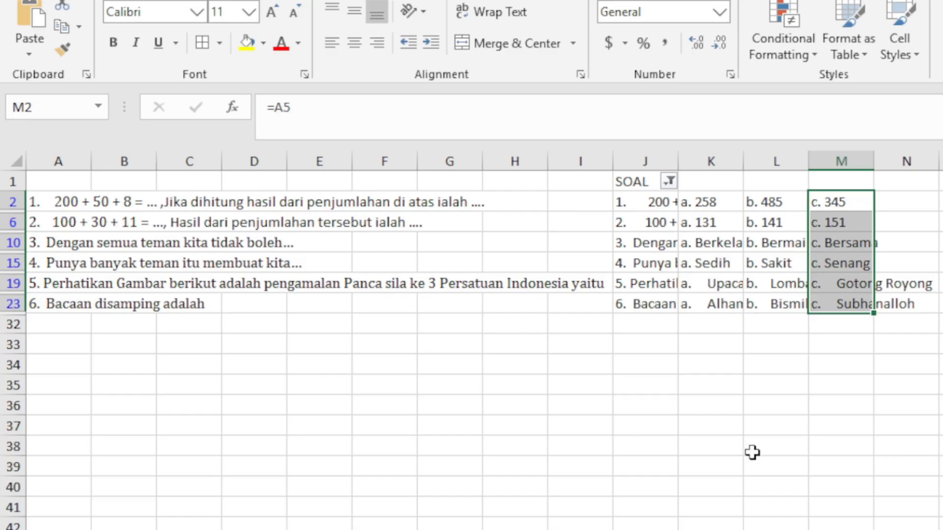
{"action": "left_click", "coordinate": [653, 304]}
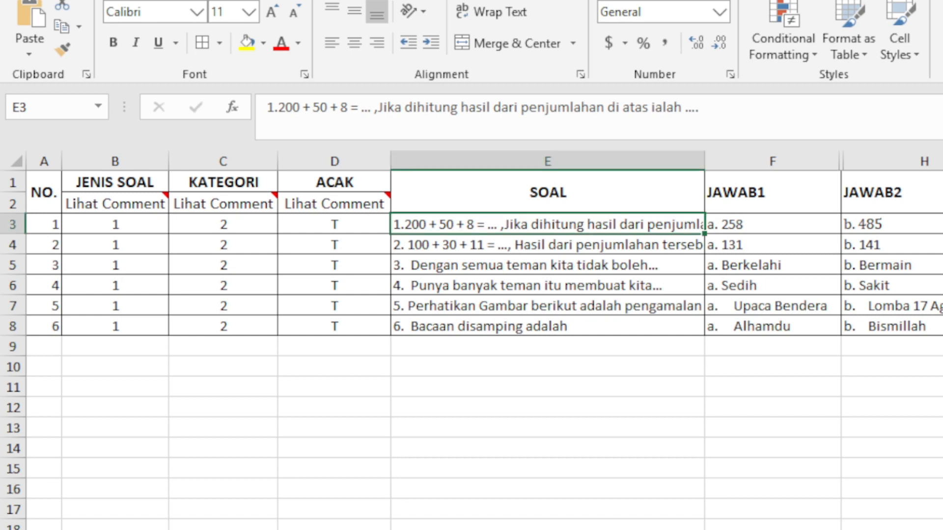
Review the question texts in E4, E6, E7 and E8
{"action": "left_click", "coordinate": [540, 248]}
{"action": "left_click", "coordinate": [537, 287]}
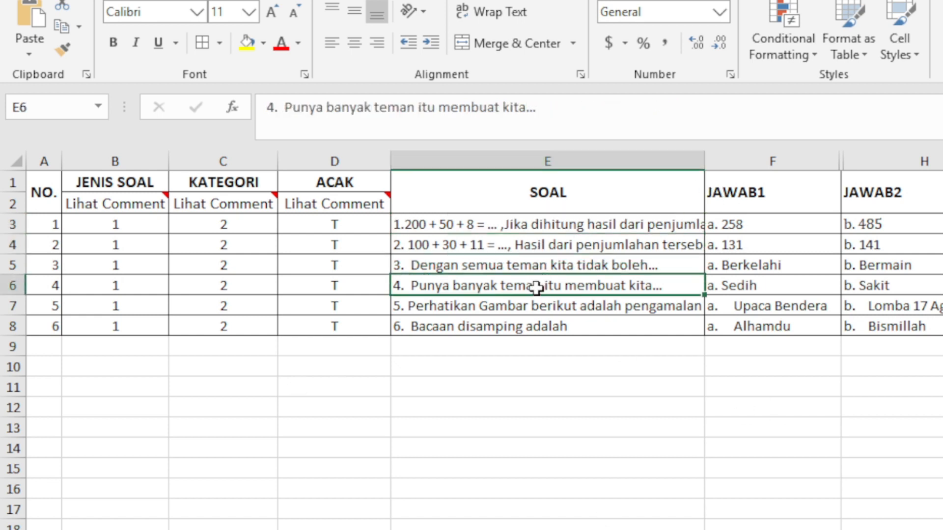
{"action": "left_click", "coordinate": [489, 325]}
{"action": "left_click", "coordinate": [475, 242]}
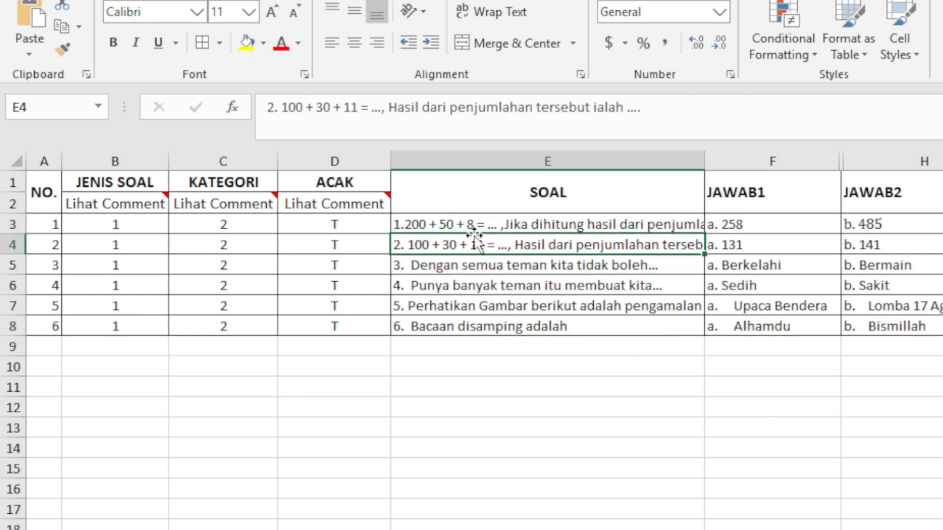
{"action": "left_click", "coordinate": [493, 285]}
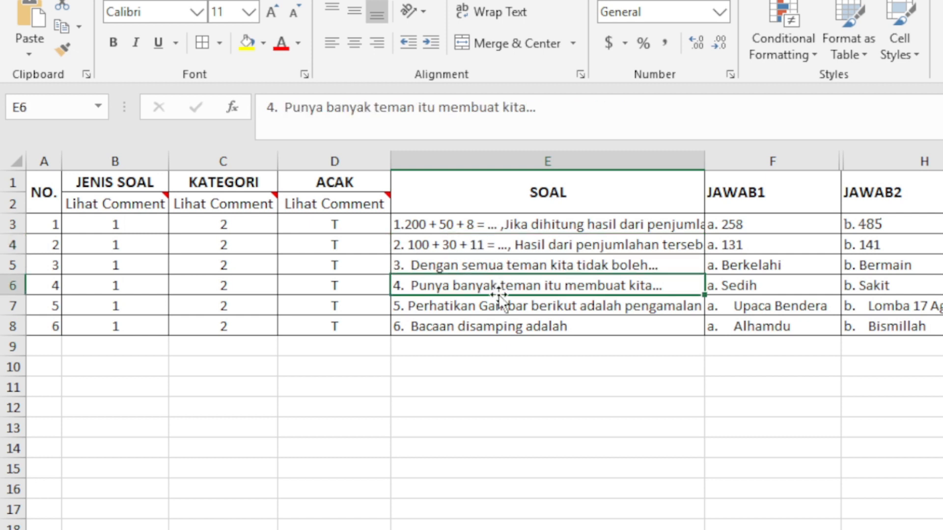
{"action": "left_click", "coordinate": [494, 306]}
{"action": "left_click", "coordinate": [497, 319]}
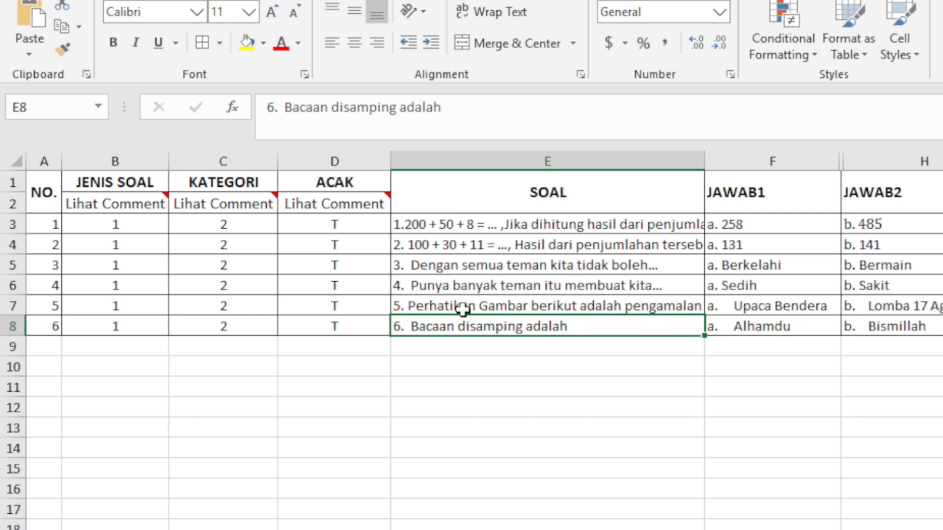
{"action": "left_click", "coordinate": [311, 248]}
{"action": "left_click", "coordinate": [467, 244]}
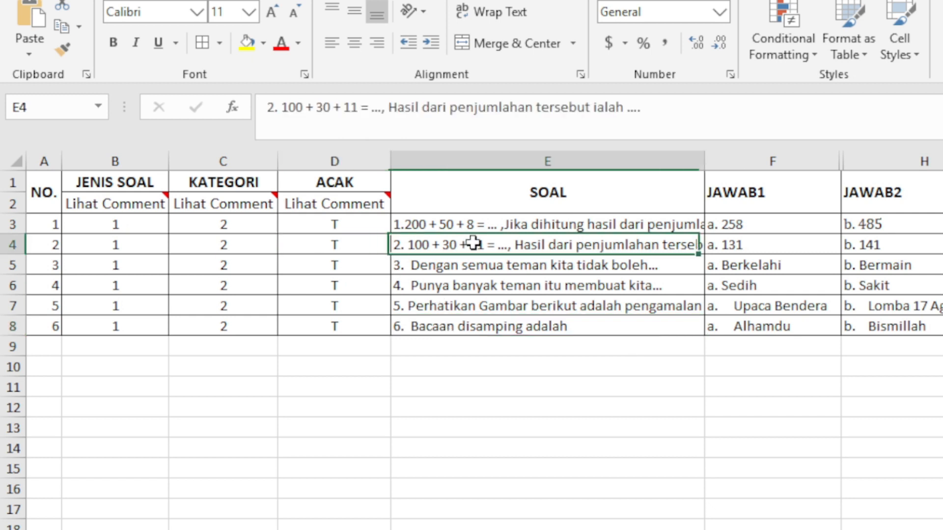
Delete the extra spaces before Upaca, Alhamdu, Lomba and Bismillah in F7, F8, H7 and H8
{"action": "double_click", "coordinate": [735, 307]}
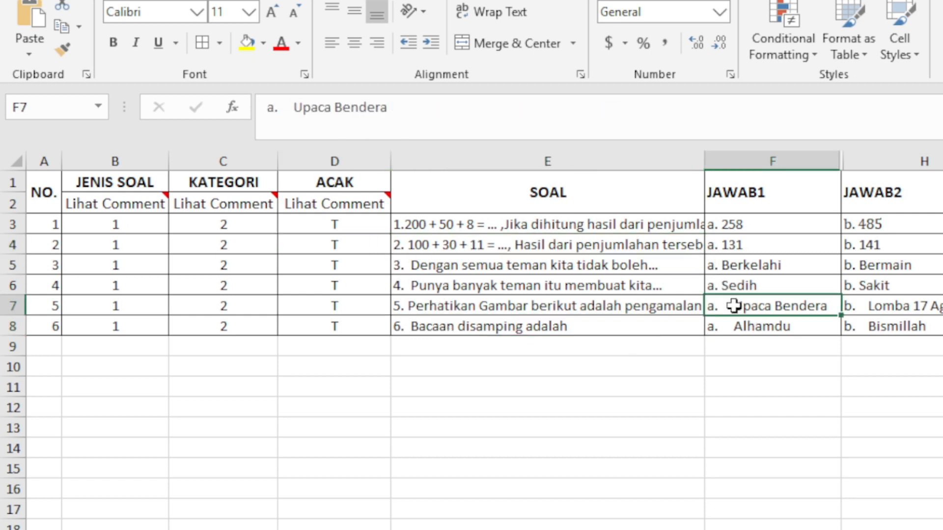
{"action": "key", "text": "BackSpace"}
{"action": "key", "text": "BackSpace"}
{"action": "key", "text": "BackSpace"}
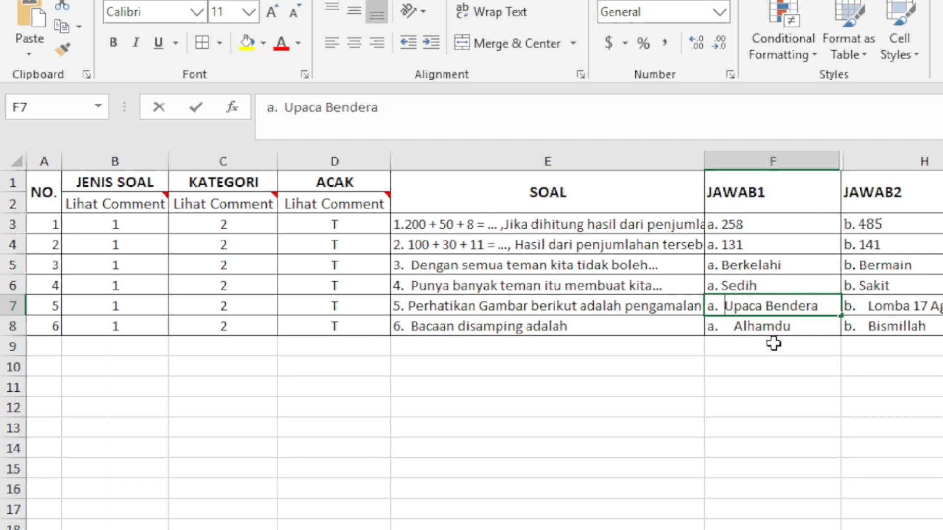
{"action": "double_click", "coordinate": [735, 326]}
{"action": "key", "text": "BackSpace"}
{"action": "key", "text": "BackSpace"}
{"action": "key", "text": "BackSpace"}
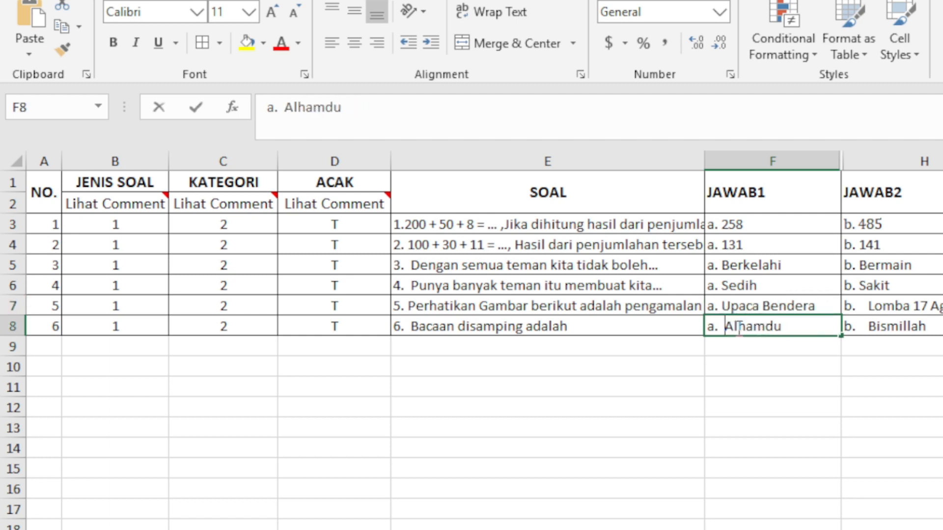
{"action": "double_click", "coordinate": [871, 306]}
{"action": "key", "text": "BackSpace"}
{"action": "key", "text": "BackSpace"}
{"action": "key", "text": "BackSpace"}
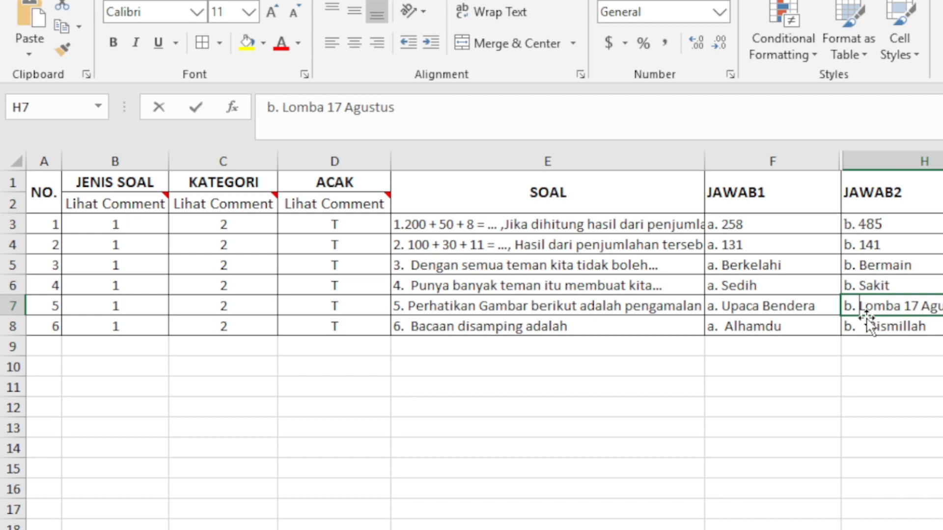
{"action": "double_click", "coordinate": [869, 328]}
{"action": "key", "text": "BackSpace"}
{"action": "key", "text": "BackSpace"}
{"action": "key", "text": "BackSpace"}
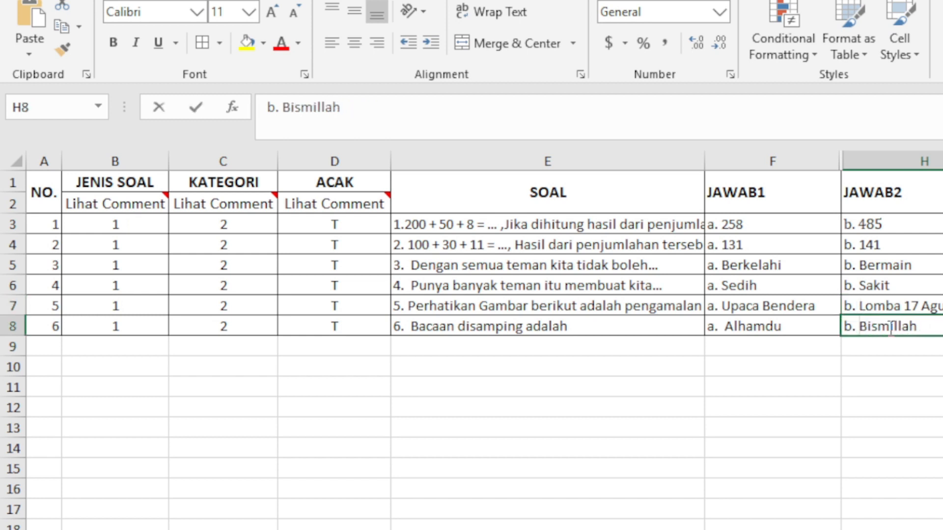
{"action": "left_click", "coordinate": [942, 408]}
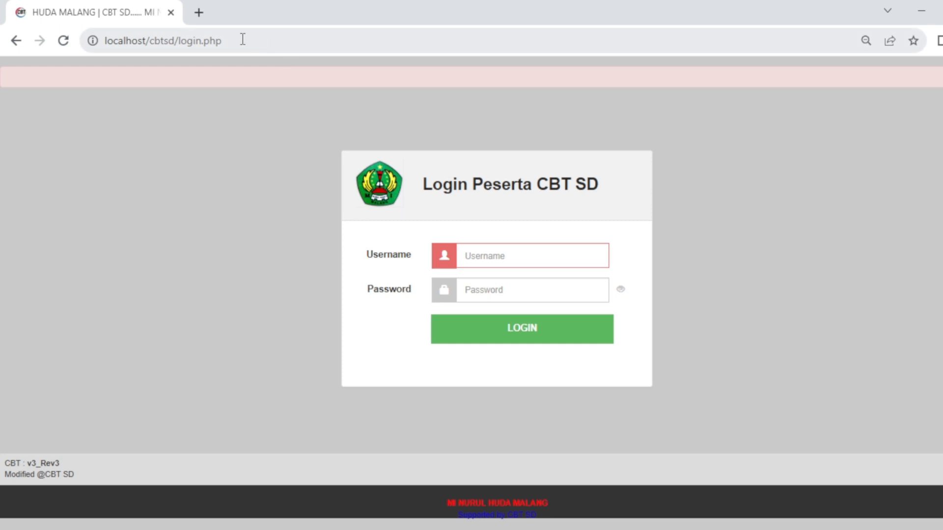
Change the address ending from login.php to panel to load the admin login page
{"action": "left_click_drag", "start_coordinate": [261, 41], "coordinate": [181, 41]}
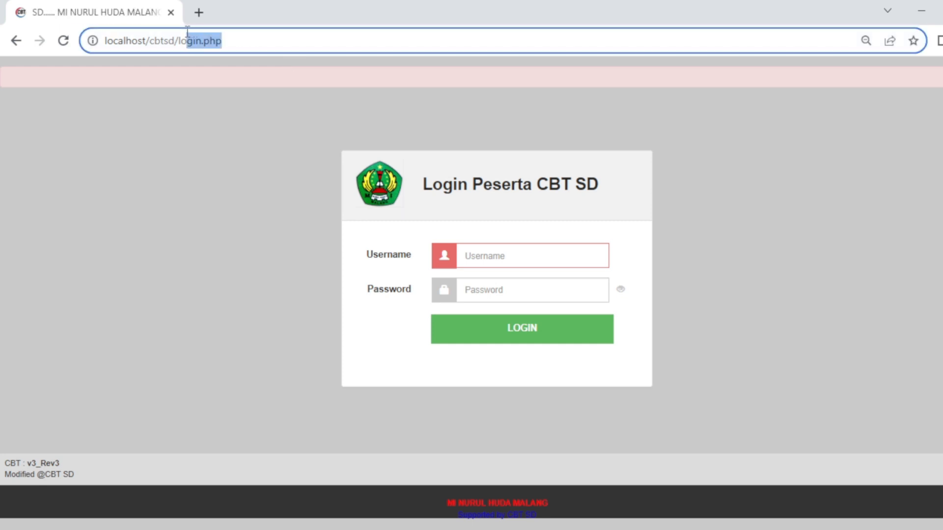
{"action": "key", "text": "BackSpace"}
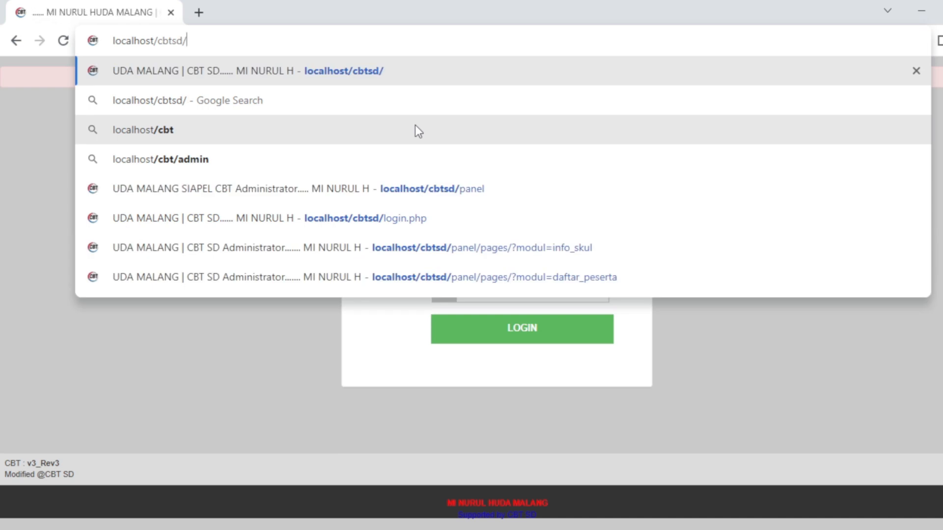
{"action": "type", "text": "panel"}
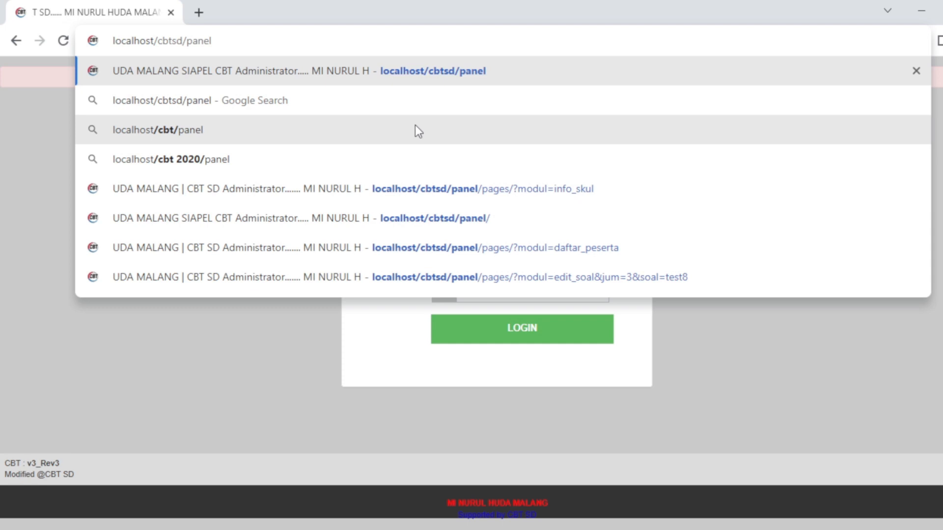
{"action": "key", "text": "Return"}
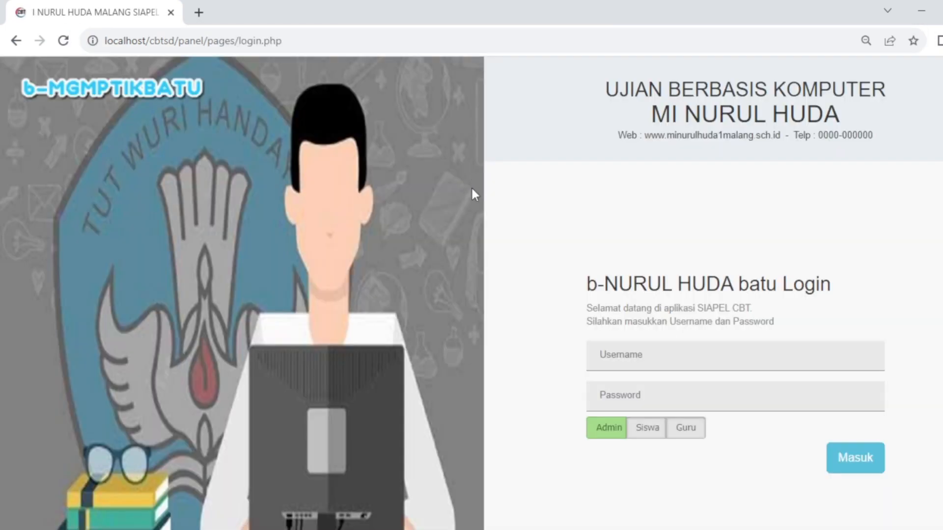
Enter the administrator username and password and log in
{"action": "left_click", "coordinate": [603, 356]}
{"action": "type", "text": "admin"}
{"action": "left_click", "coordinate": [629, 390]}
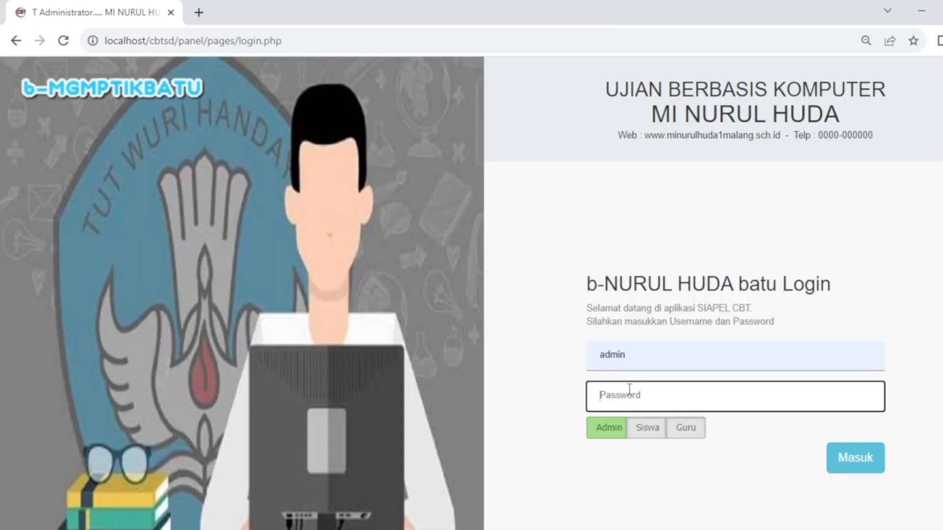
{"action": "type", "text": "a"}
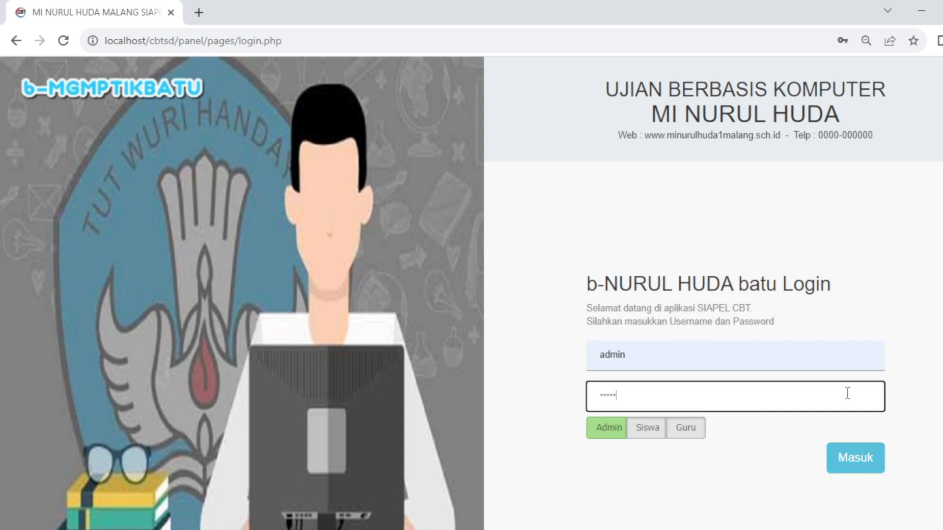
{"action": "left_click", "coordinate": [864, 463]}
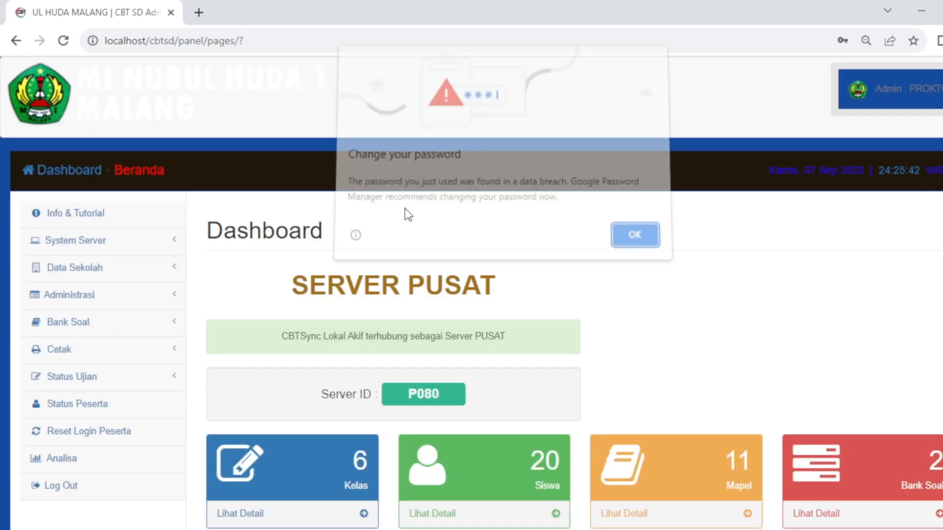
Dismiss the password alert and view the student list under Administrasi
{"action": "left_click", "coordinate": [631, 237]}
{"action": "scroll", "coordinate": [434, 204], "scroll_direction": "down", "scroll_amount": 4}
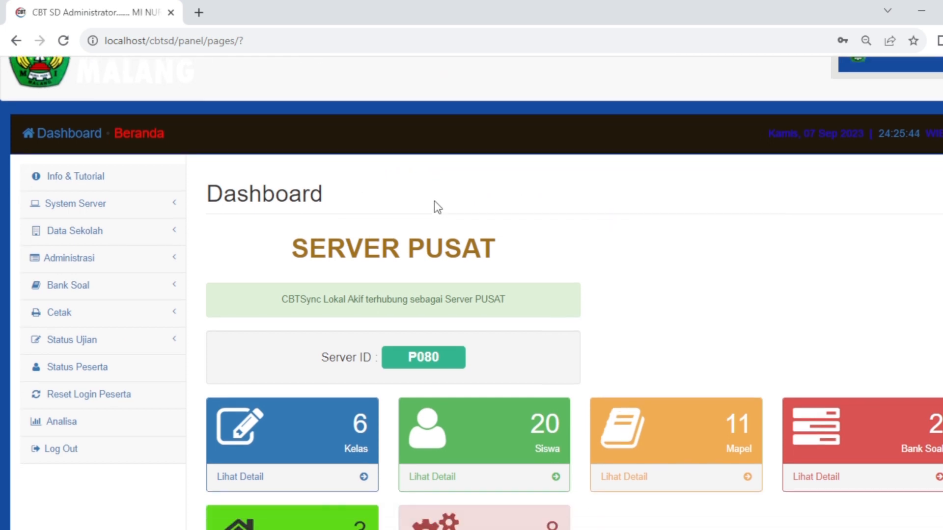
{"action": "scroll", "coordinate": [437, 204], "scroll_direction": "up", "scroll_amount": 3}
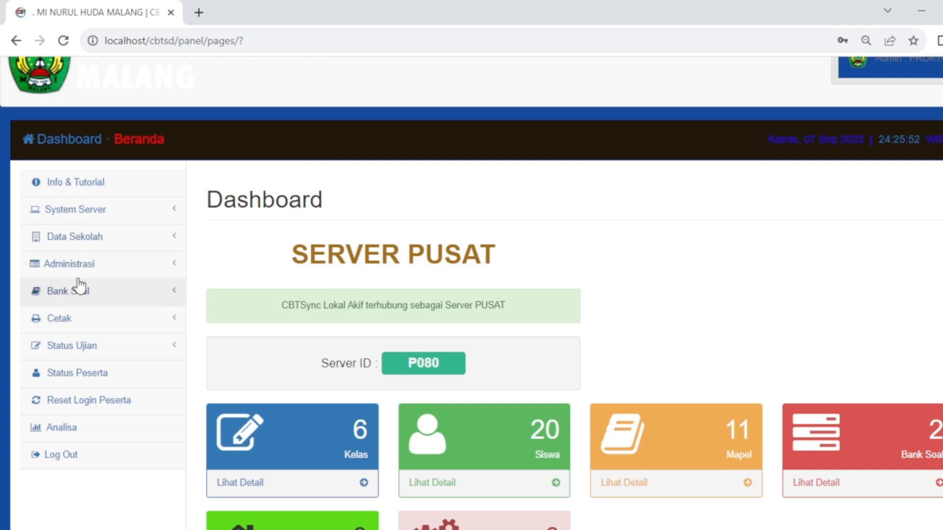
{"action": "left_click", "coordinate": [63, 240]}
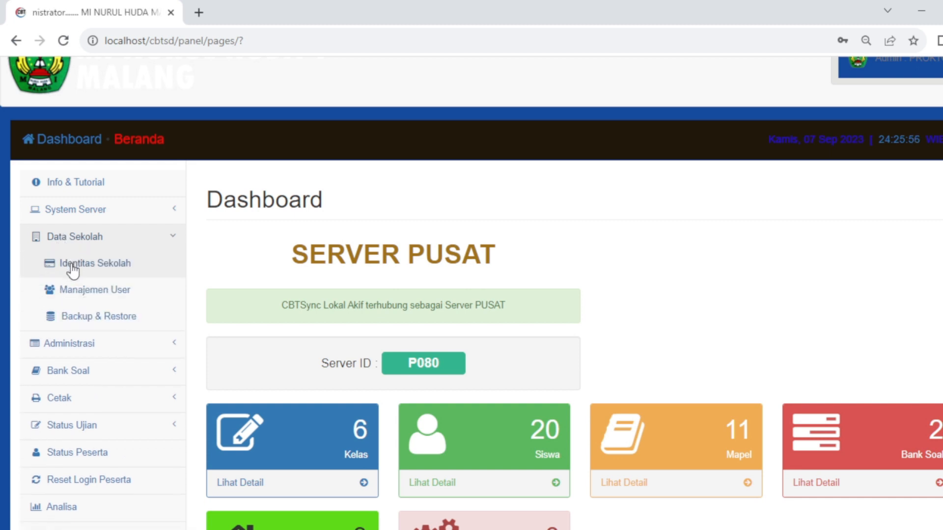
{"action": "left_click", "coordinate": [69, 354]}
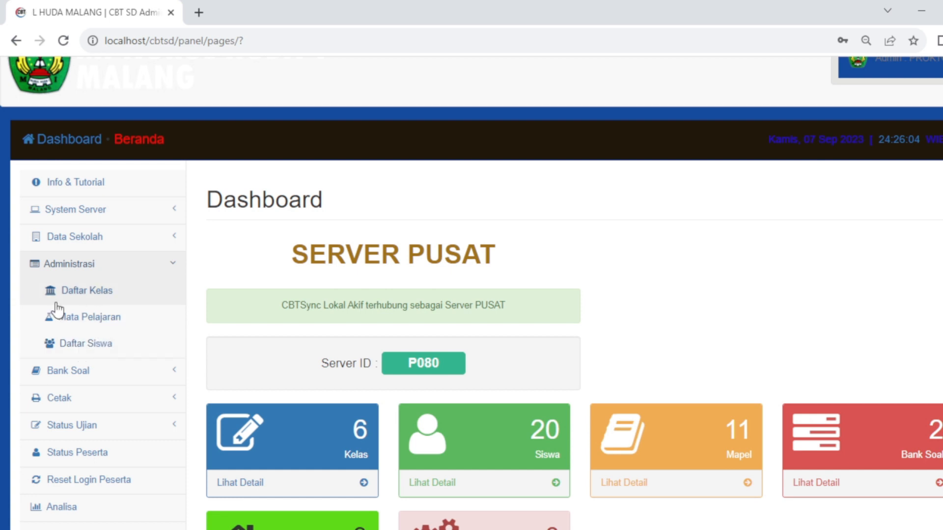
{"action": "left_click", "coordinate": [86, 350]}
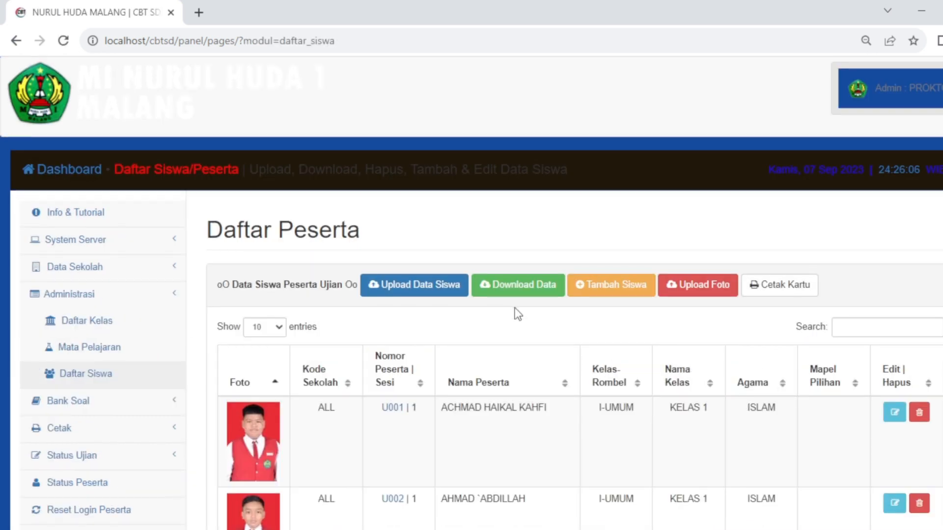
{"action": "scroll", "coordinate": [516, 314], "scroll_direction": "down", "scroll_amount": 10}
{"action": "scroll", "coordinate": [515, 317], "scroll_direction": "down", "scroll_amount": 5}
{"action": "scroll", "coordinate": [515, 317], "scroll_direction": "up", "scroll_amount": 15}
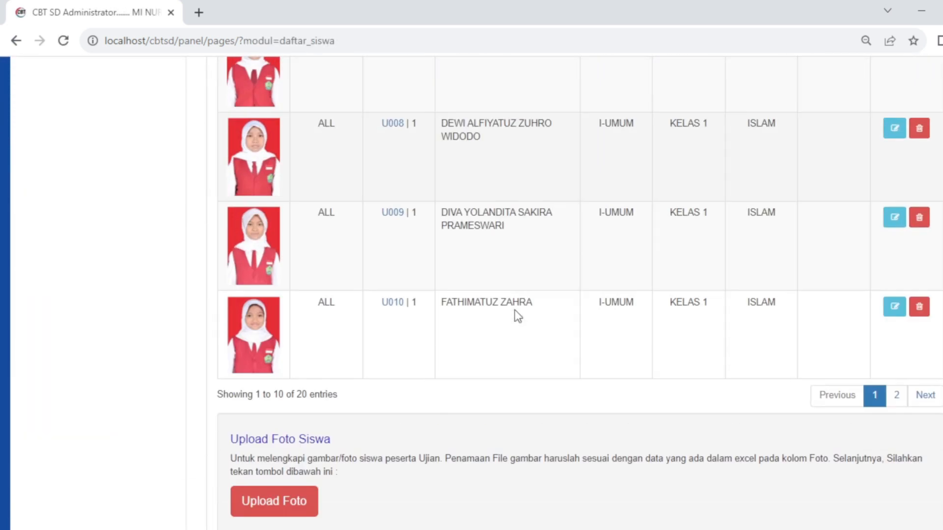
{"action": "scroll", "coordinate": [515, 314], "scroll_direction": "up", "scroll_amount": 3}
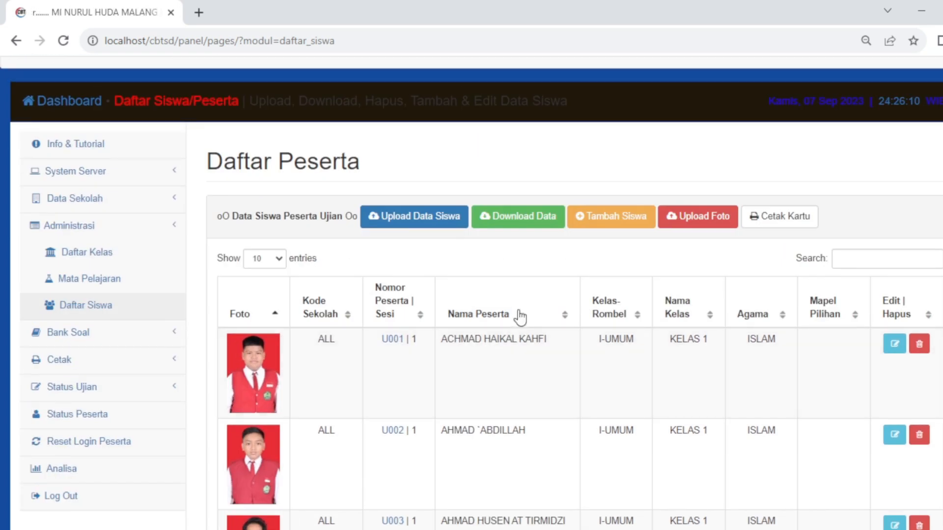
{"action": "scroll", "coordinate": [505, 309], "scroll_direction": "down", "scroll_amount": 3}
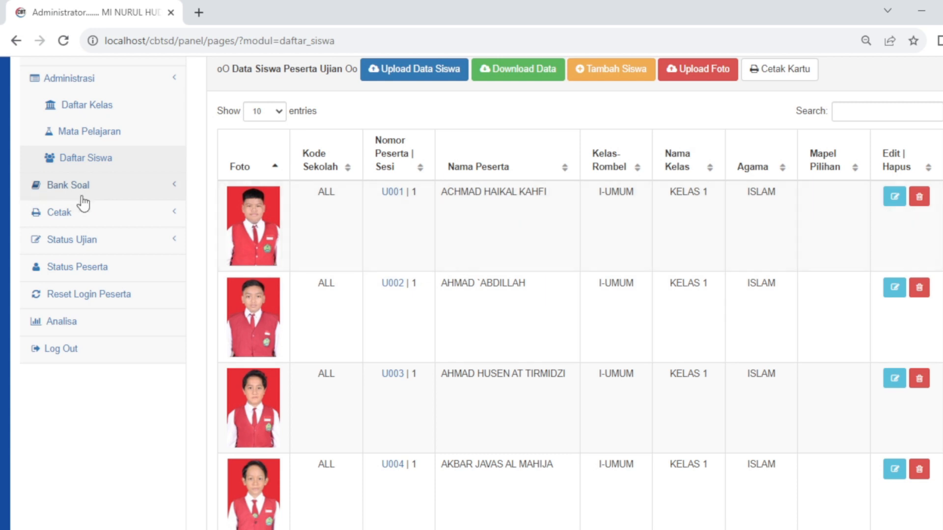
Go to the Bank Soal list and start a new question bank with Buat Bank Soal Baru
{"action": "left_click", "coordinate": [74, 184]}
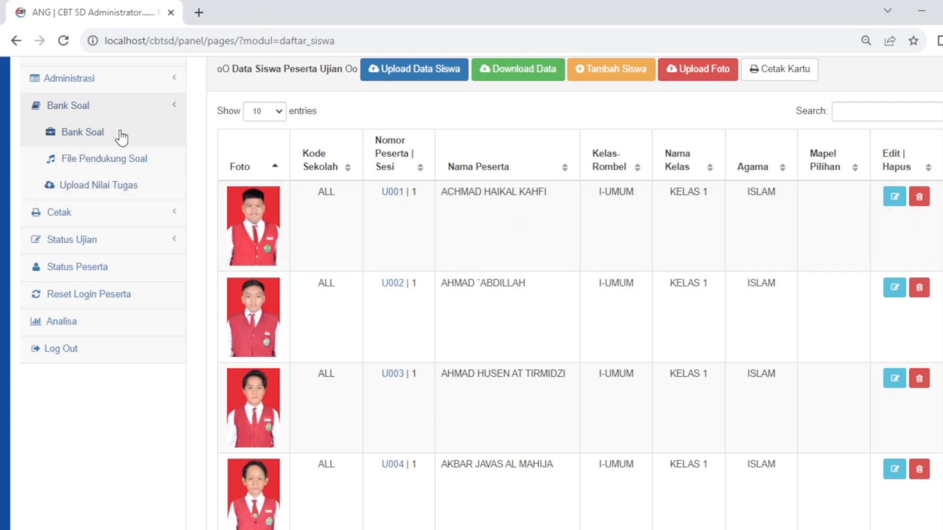
{"action": "left_click", "coordinate": [82, 138]}
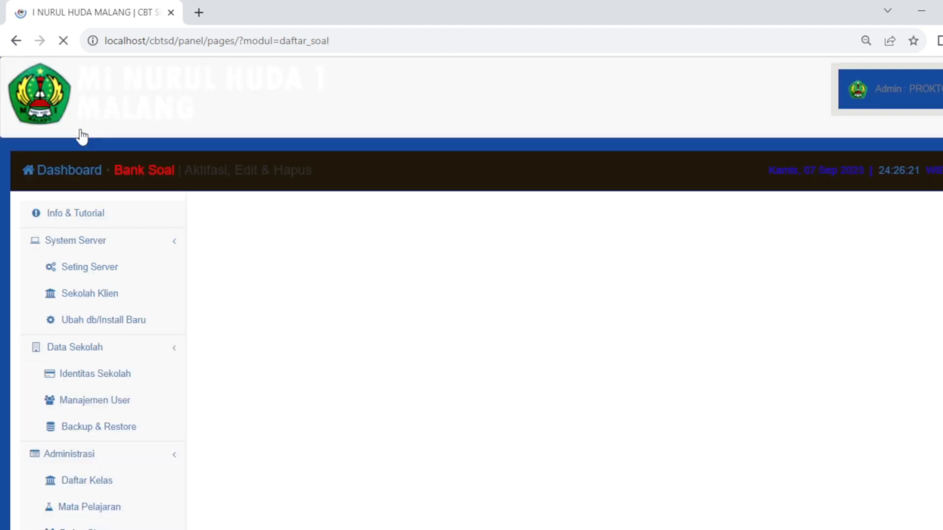
{"action": "scroll", "coordinate": [762, 314], "scroll_direction": "down", "scroll_amount": 3}
{"action": "scroll", "coordinate": [349, 336], "scroll_direction": "down", "scroll_amount": 1}
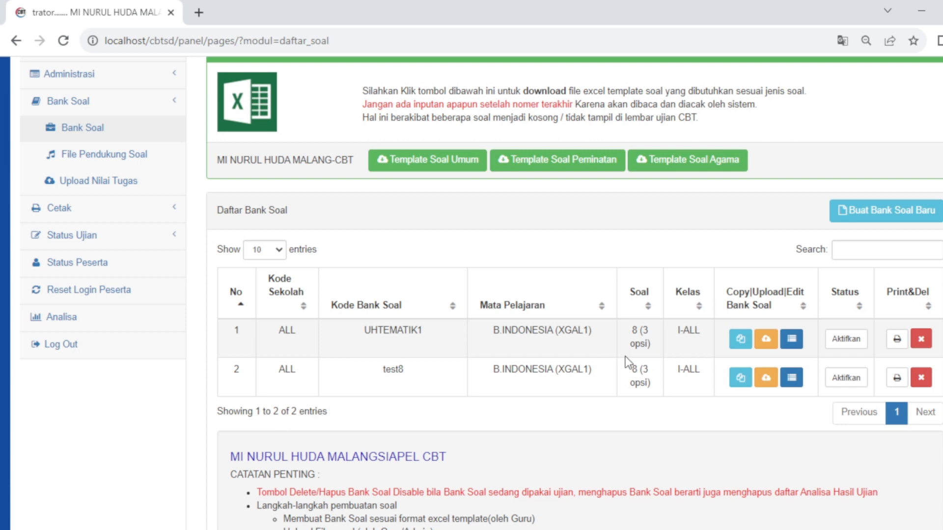
{"action": "left_click", "coordinate": [888, 213]}
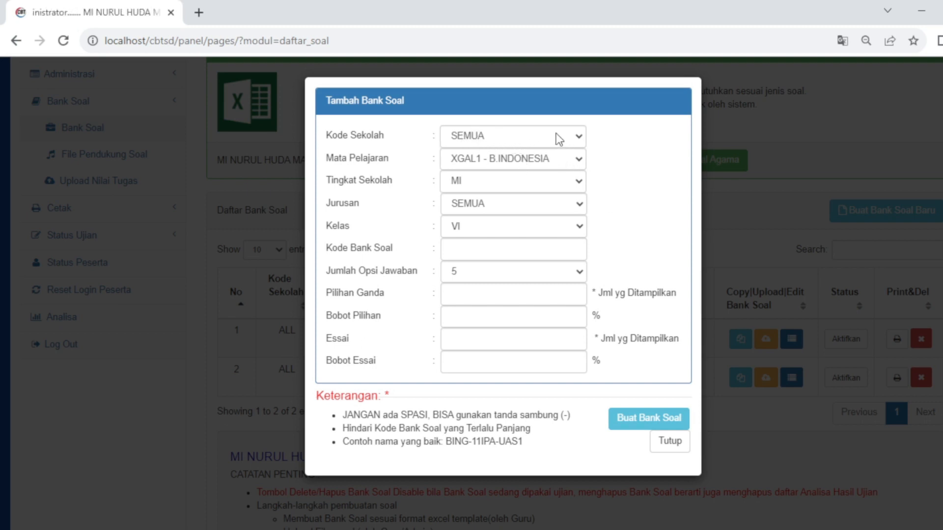
Confirm subject and class VI, enter bank code UHT1 and set 3 answer options
{"action": "left_click", "coordinate": [566, 161]}
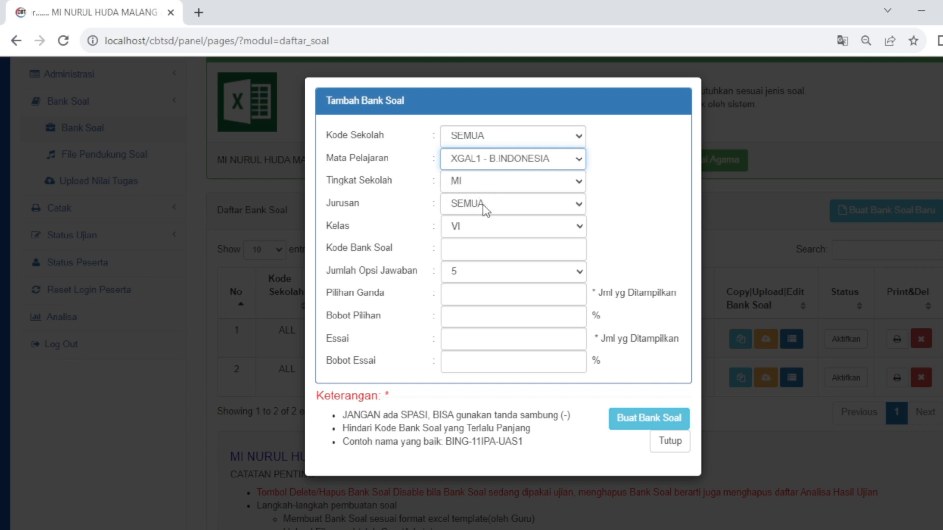
{"action": "left_click", "coordinate": [476, 233]}
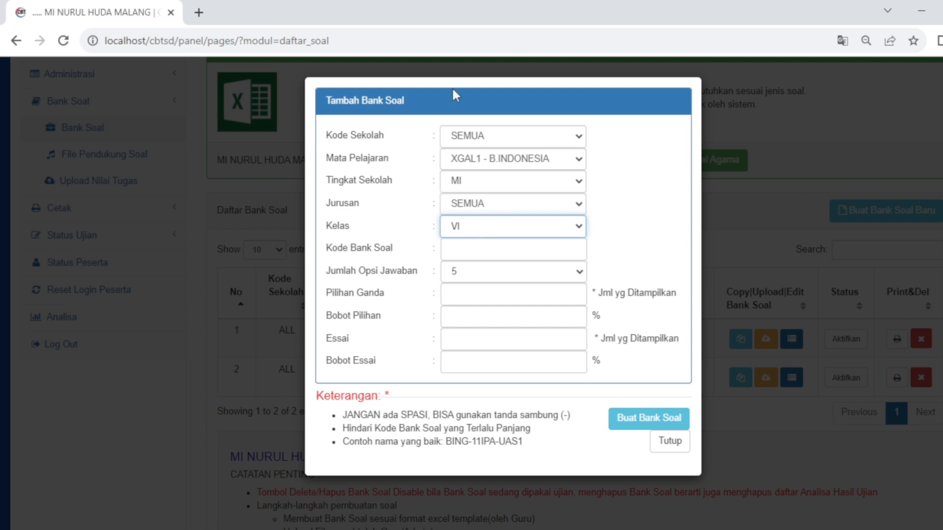
{"action": "left_click", "coordinate": [463, 247]}
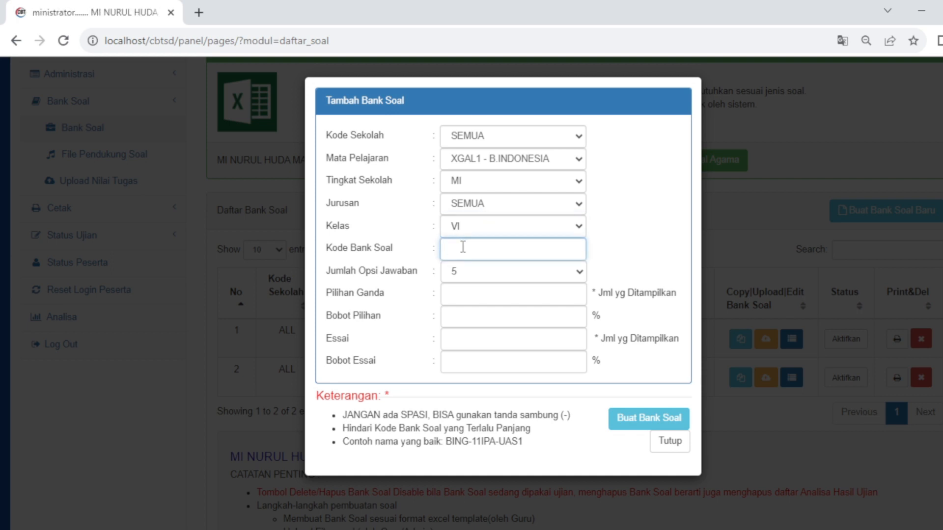
{"action": "type", "text": "UH"}
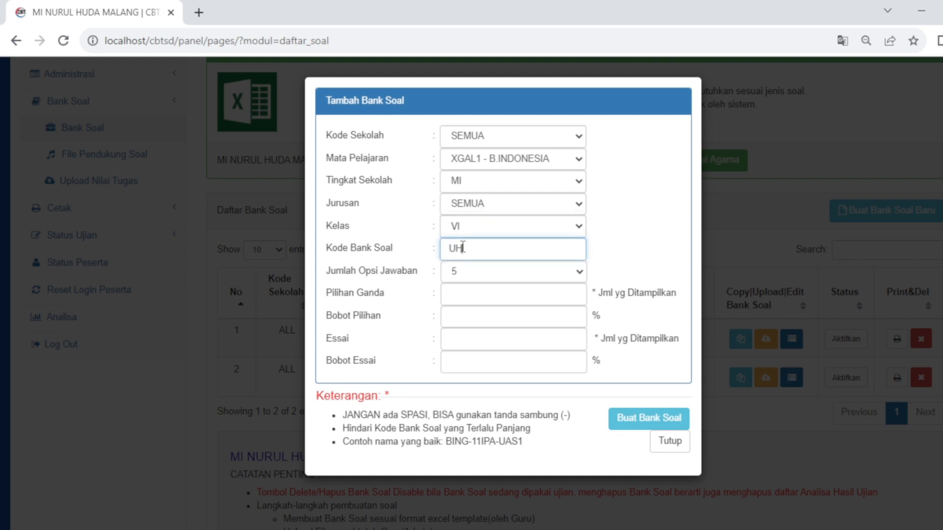
{"action": "type", "text": "-1"}
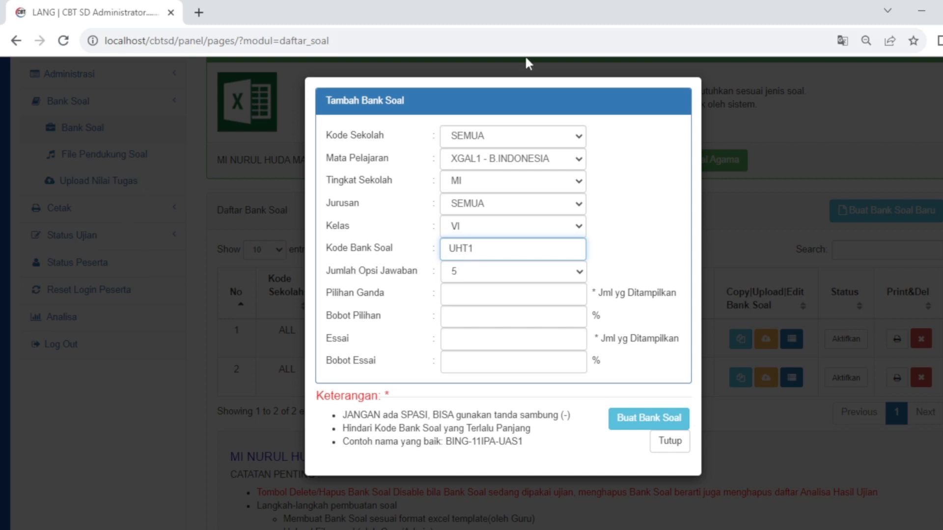
{"action": "key", "text": "Tab"}
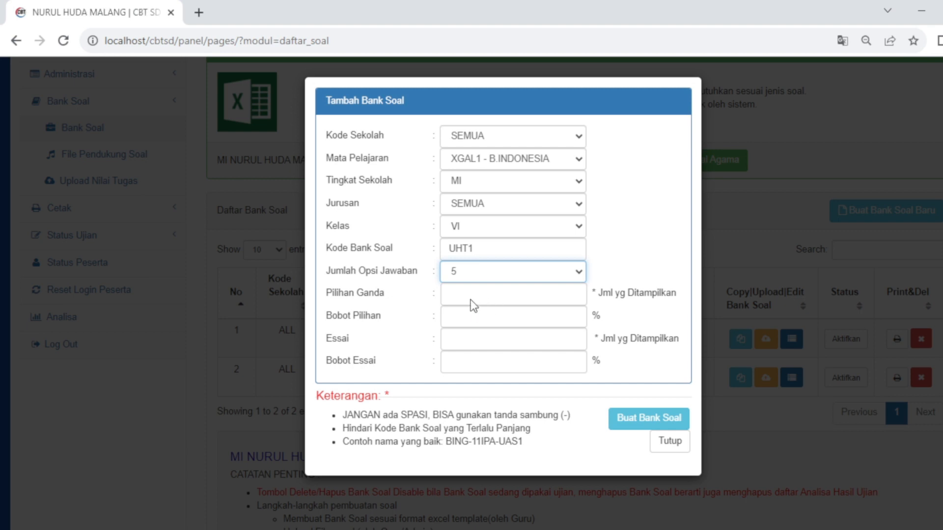
{"action": "key", "text": "3"}
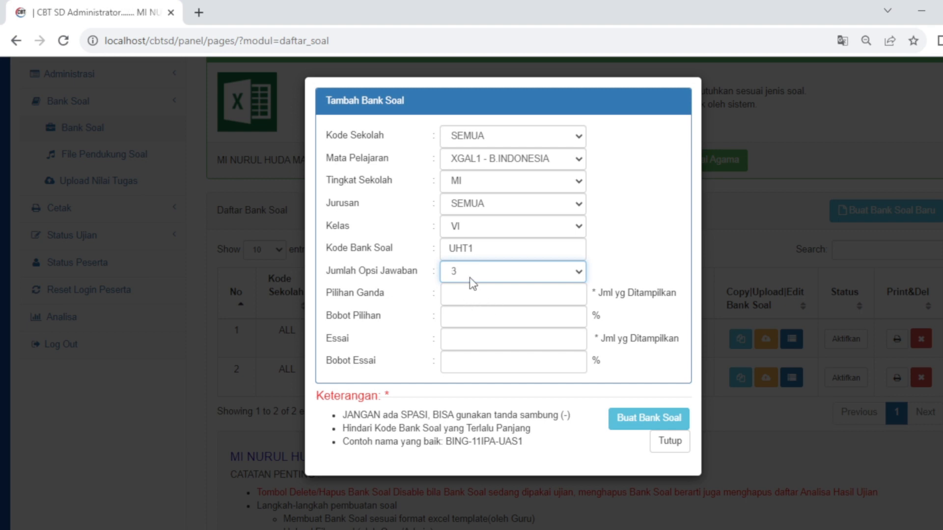
Set 6 multiple-choice questions weighted 100 and 0 essay questions with weight 0
{"action": "left_click", "coordinate": [460, 294]}
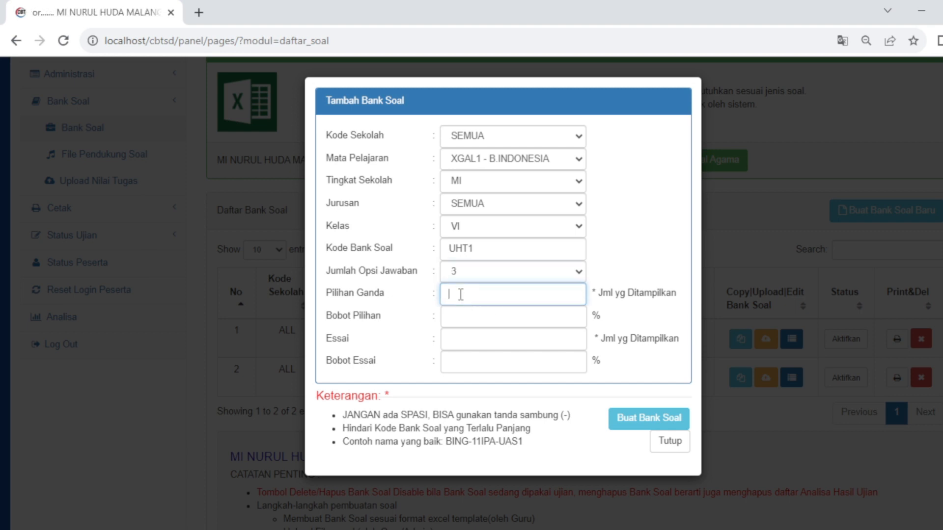
{"action": "type", "text": "6"}
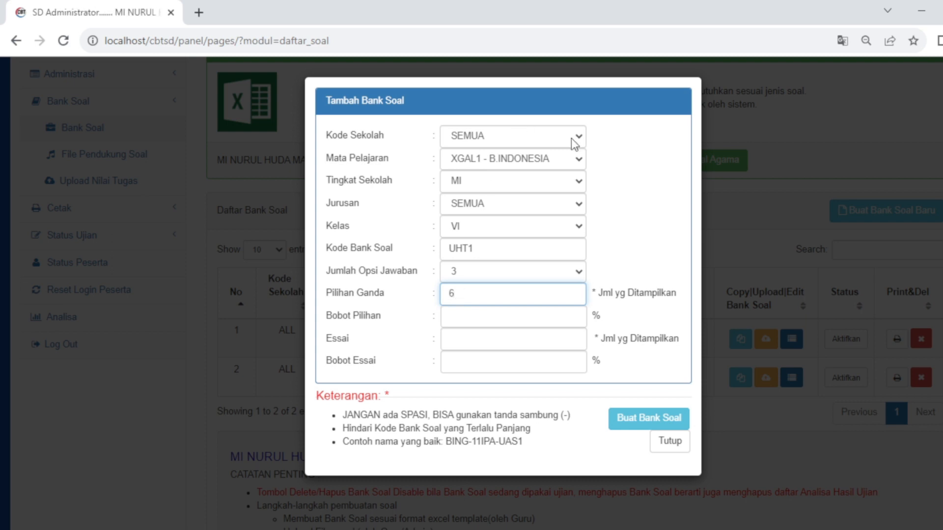
{"action": "left_click_drag", "start_coordinate": [471, 294], "coordinate": [446, 295]}
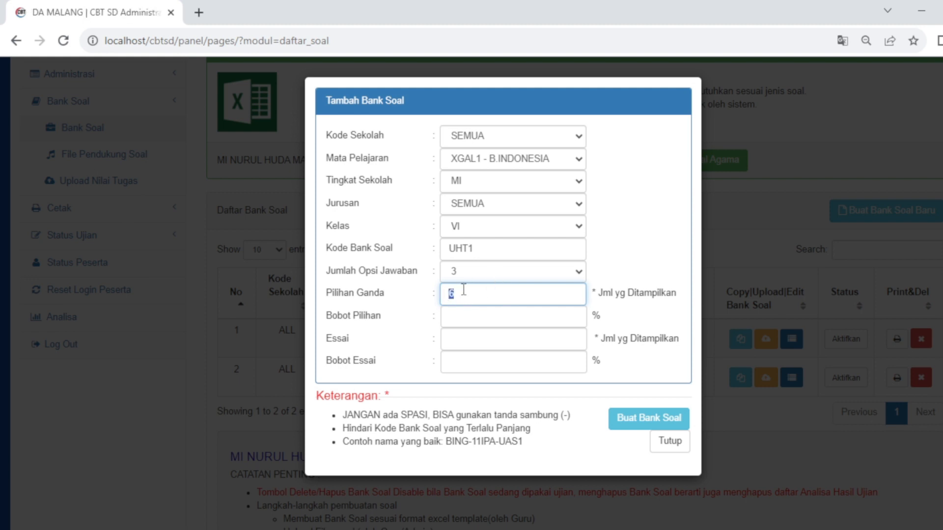
{"action": "left_click", "coordinate": [459, 320]}
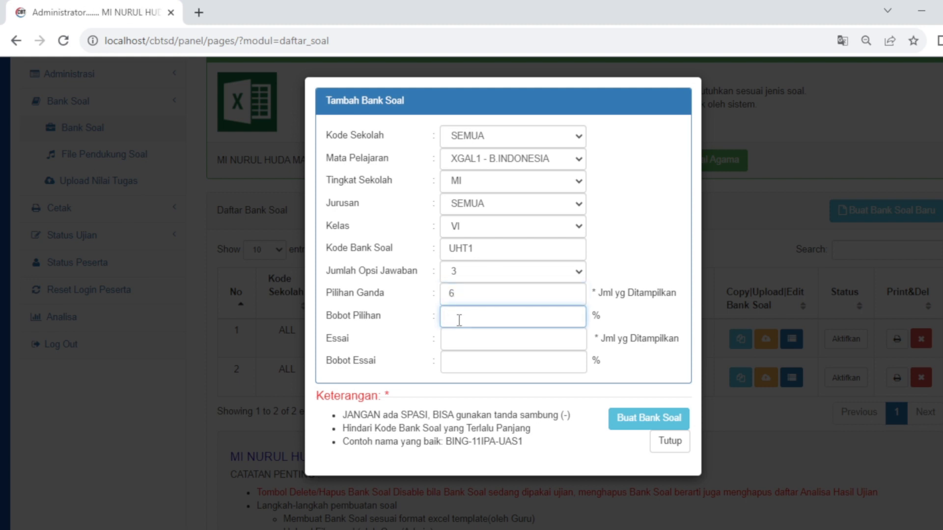
{"action": "type", "text": "100"}
{"action": "left_click", "coordinate": [524, 353]}
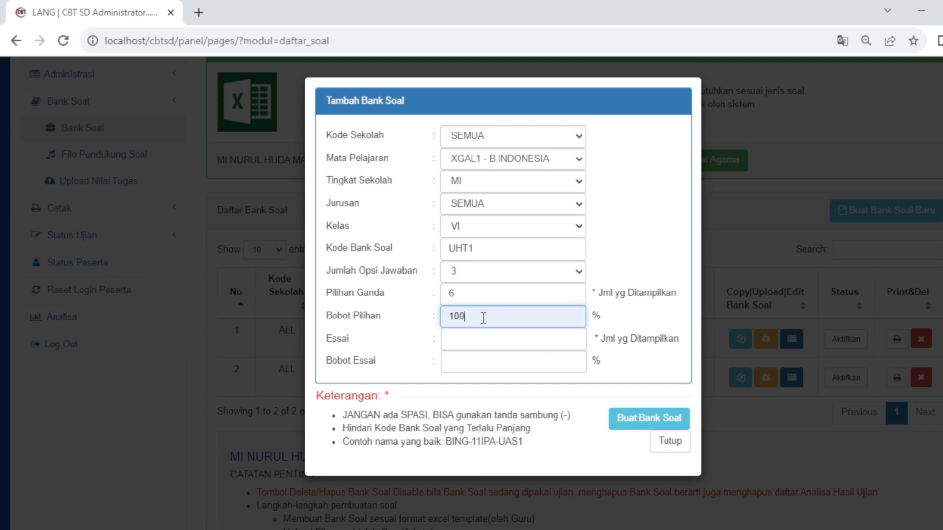
{"action": "left_click", "coordinate": [459, 340]}
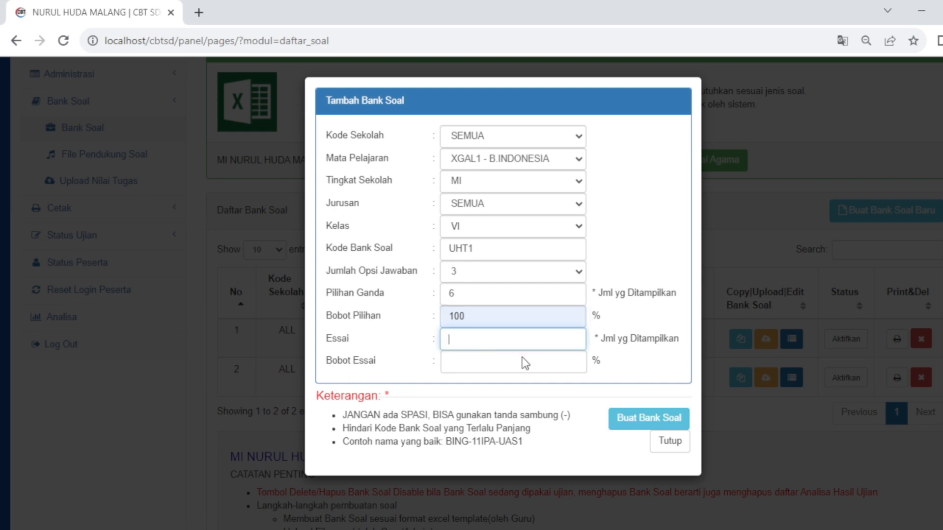
{"action": "type", "text": "0"}
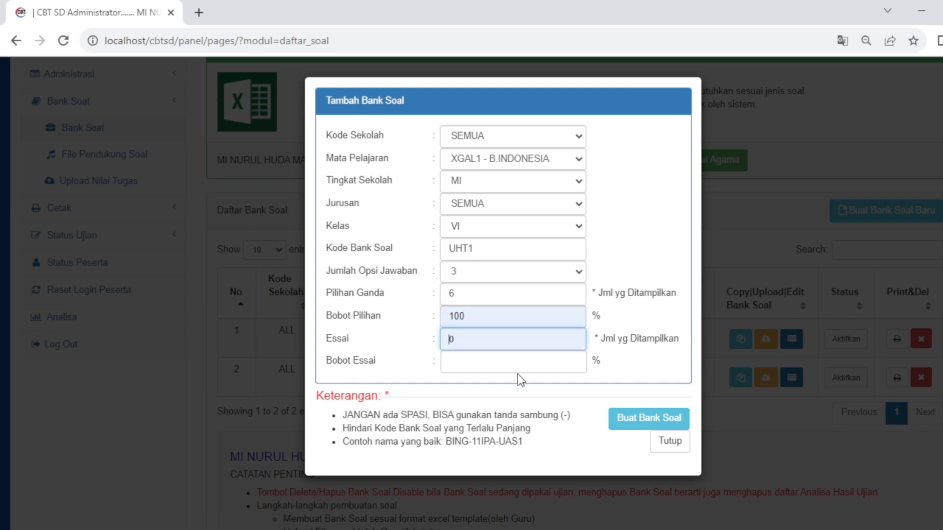
{"action": "left_click", "coordinate": [467, 361]}
{"action": "type", "text": "0"}
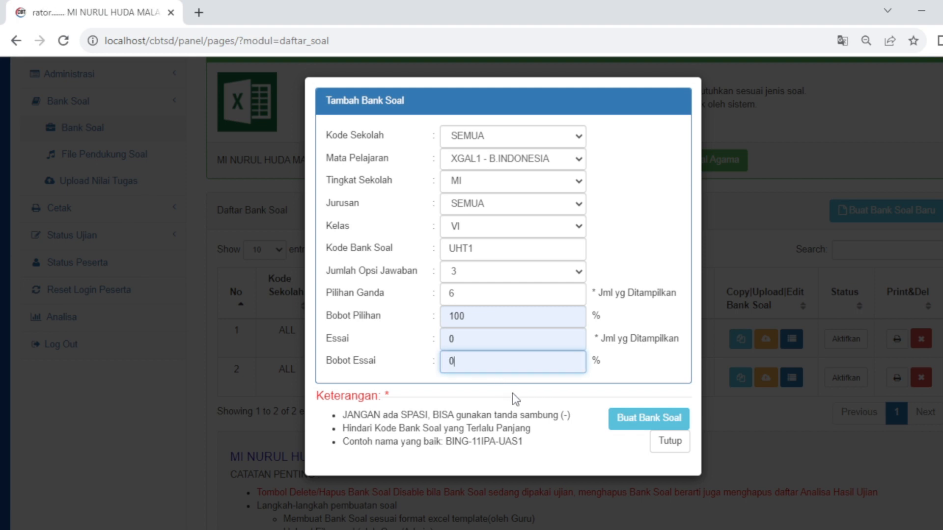